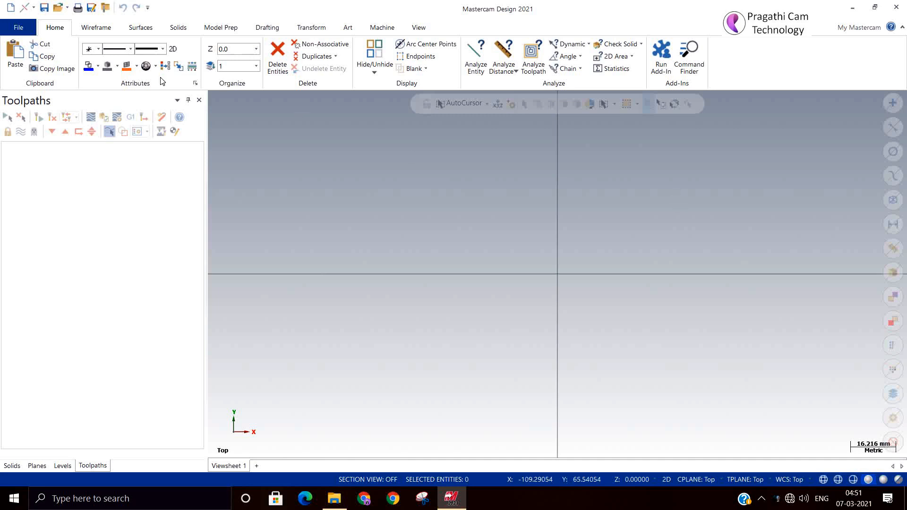
{"action": "left_click", "coordinate": [24, 28]}
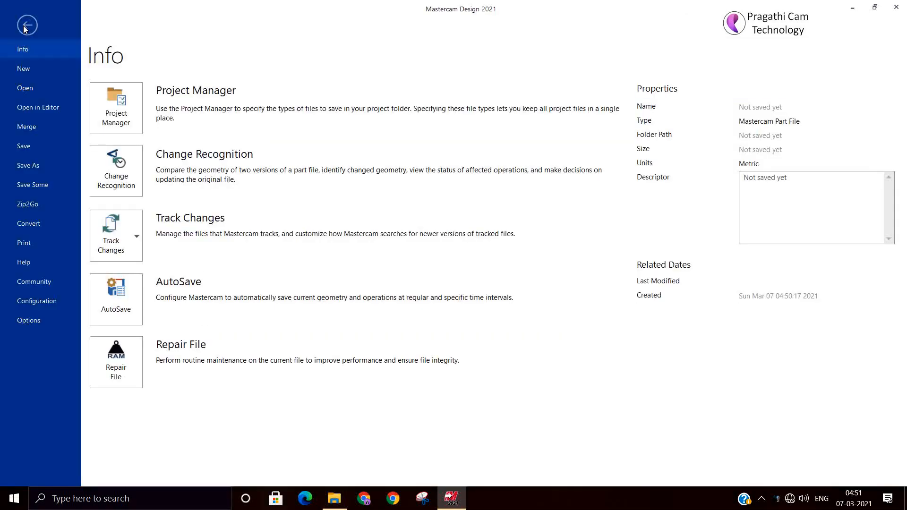
{"action": "left_click", "coordinate": [26, 26]}
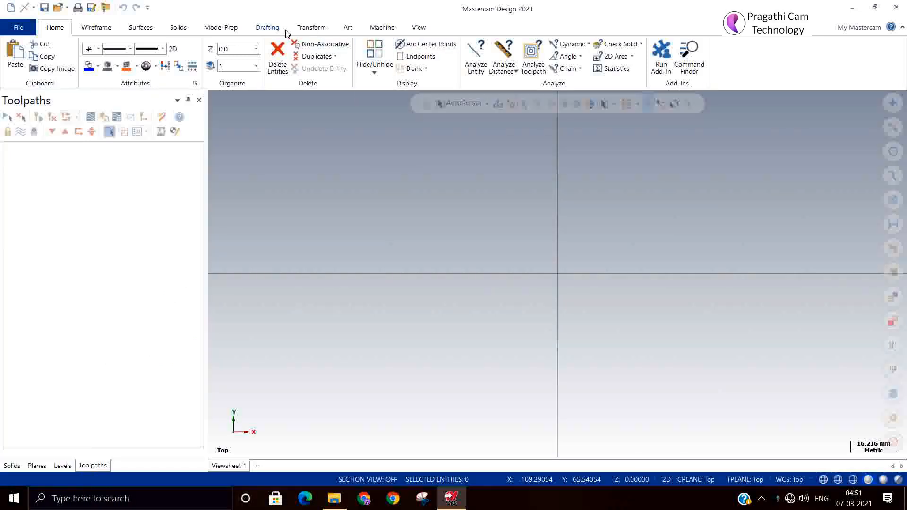
- Create a machine group using the default Wire machine type
{"action": "left_click", "coordinate": [381, 28]}
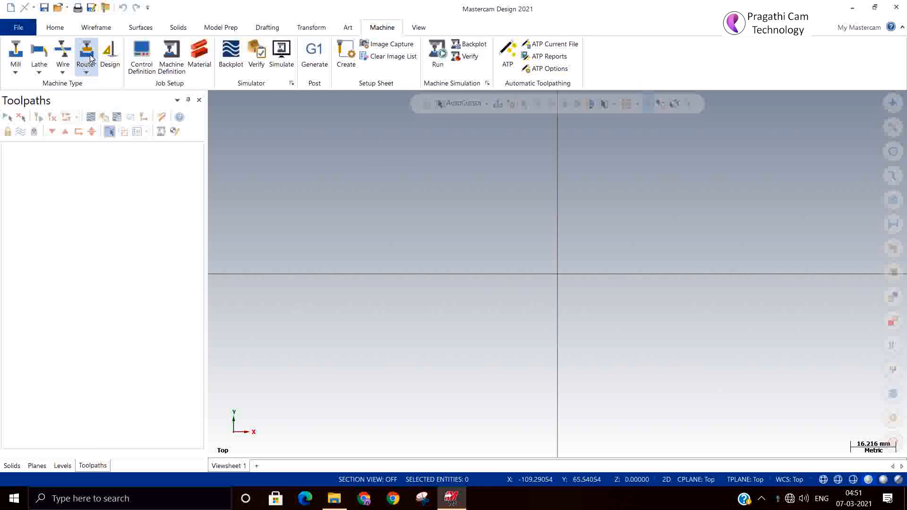
{"action": "left_click", "coordinate": [63, 73]}
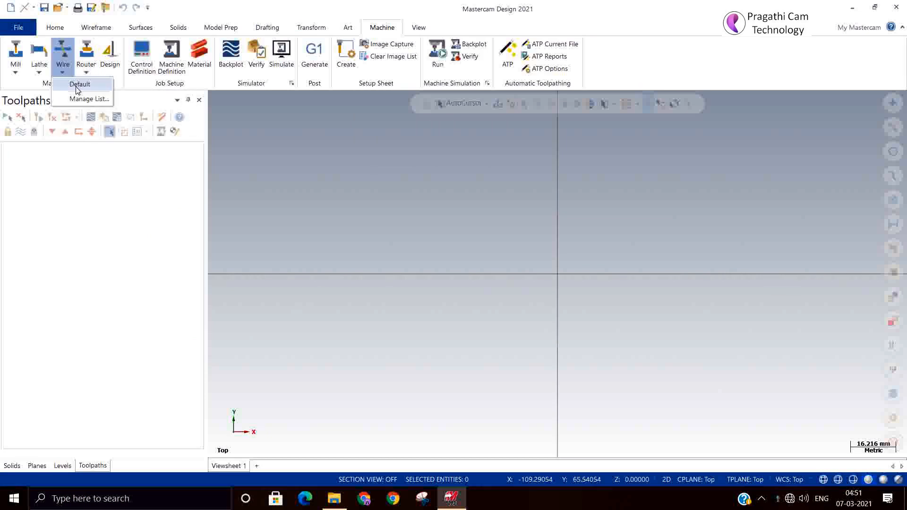
{"action": "left_click", "coordinate": [80, 85]}
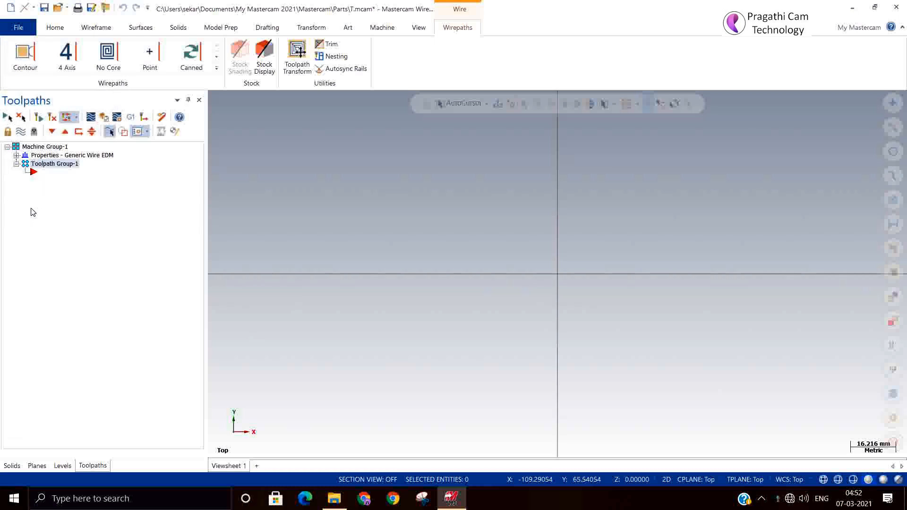
- Expand the Generic Wire EDM properties and review the machine group's toolpath directory, machine, post and library file settings
{"action": "left_click", "coordinate": [17, 155]}
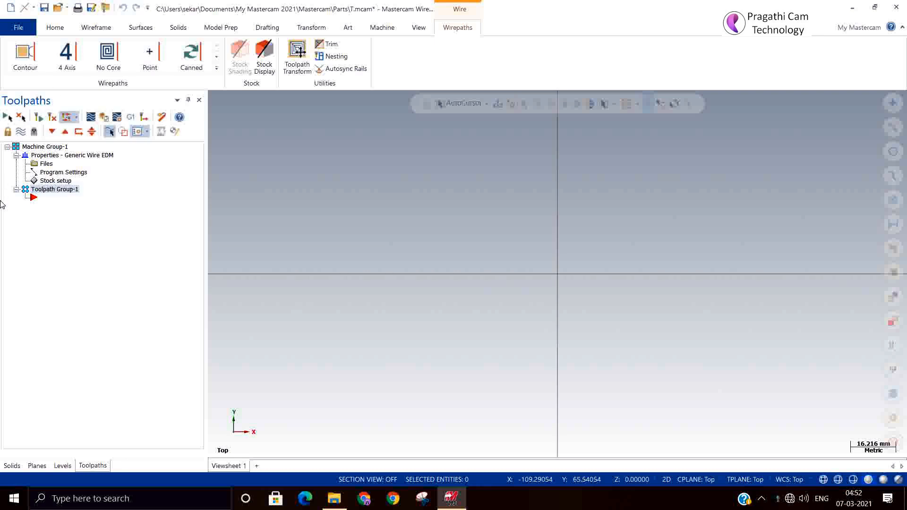
{"action": "left_click", "coordinate": [31, 222]}
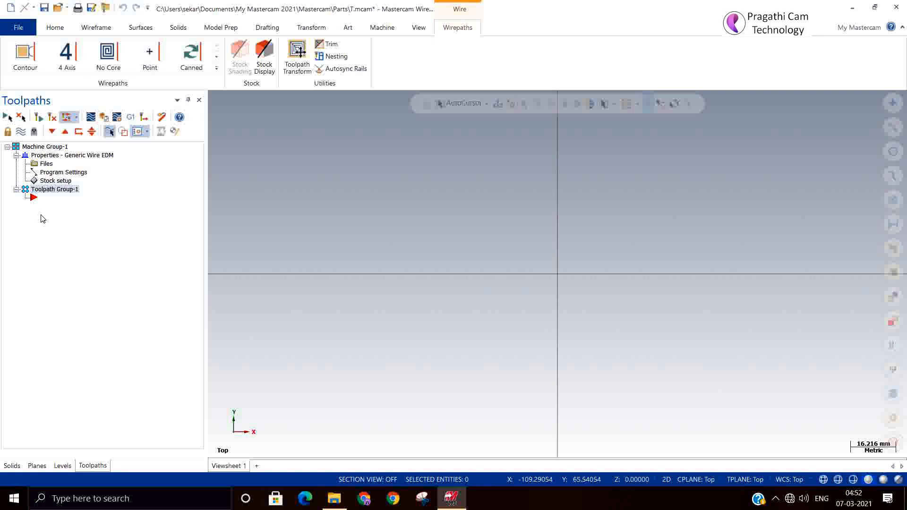
{"action": "left_click", "coordinate": [41, 165]}
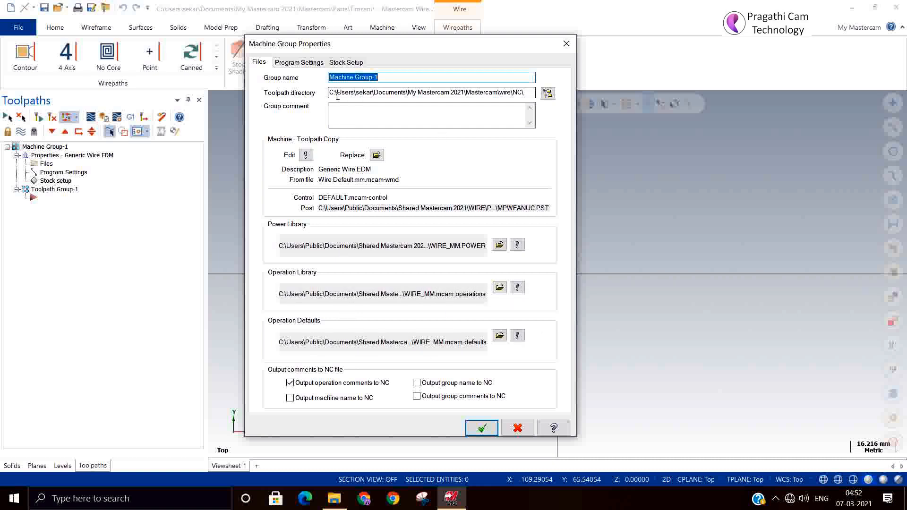
{"action": "left_click", "coordinate": [354, 92]}
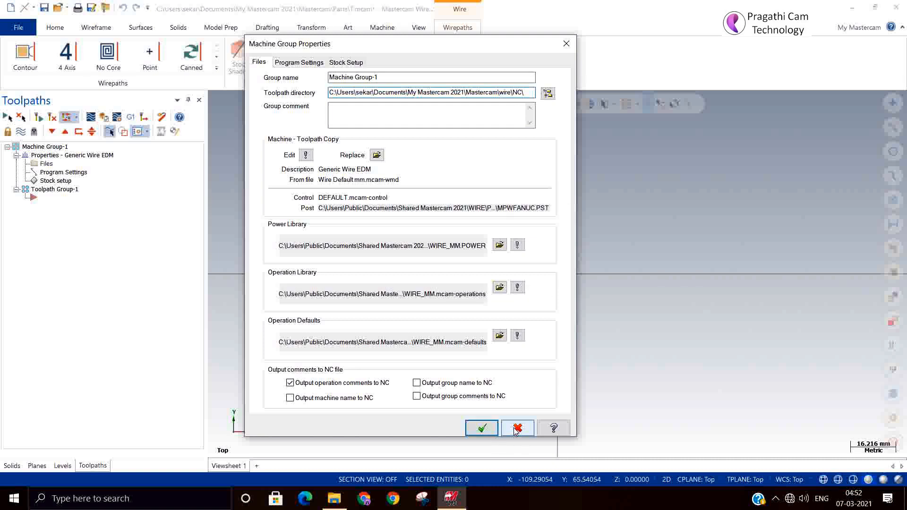
{"action": "left_click", "coordinate": [481, 427]}
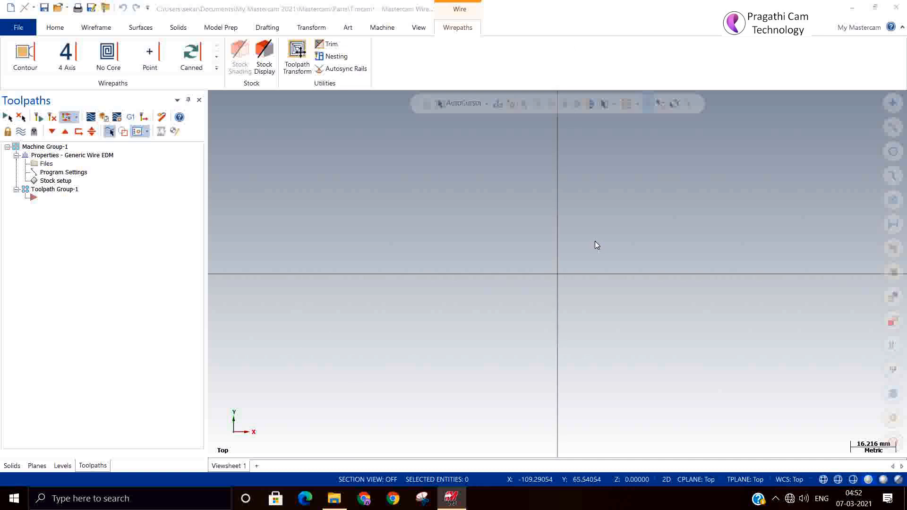
- Switch to File Explorer and open the CNC_MACHINES folder in C:\Users\Public\Public Documents\Shared Mastercam 2021
{"action": "left_click", "coordinate": [855, 7]}
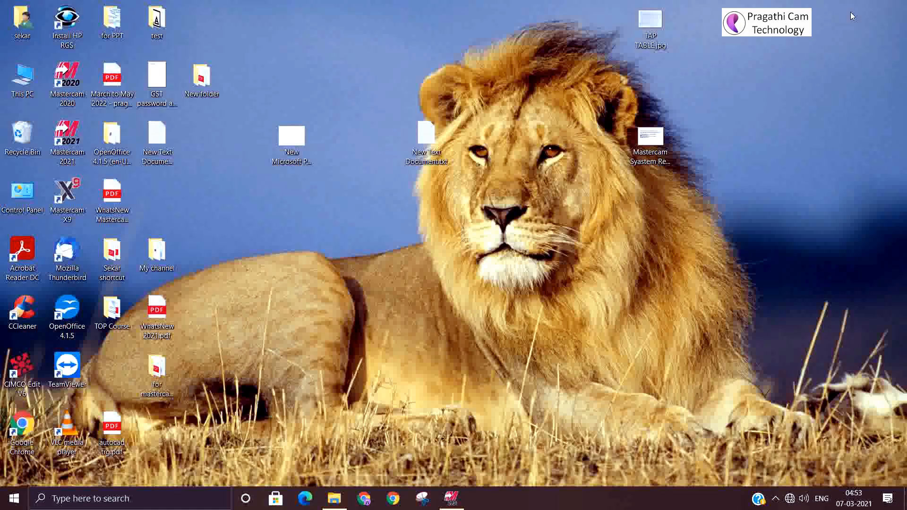
{"action": "double_click", "coordinate": [23, 78]}
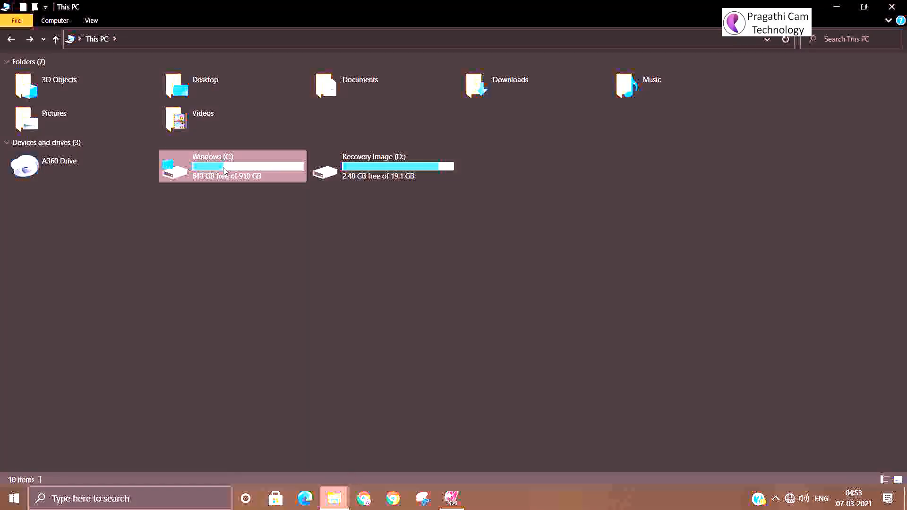
{"action": "double_click", "coordinate": [234, 173]}
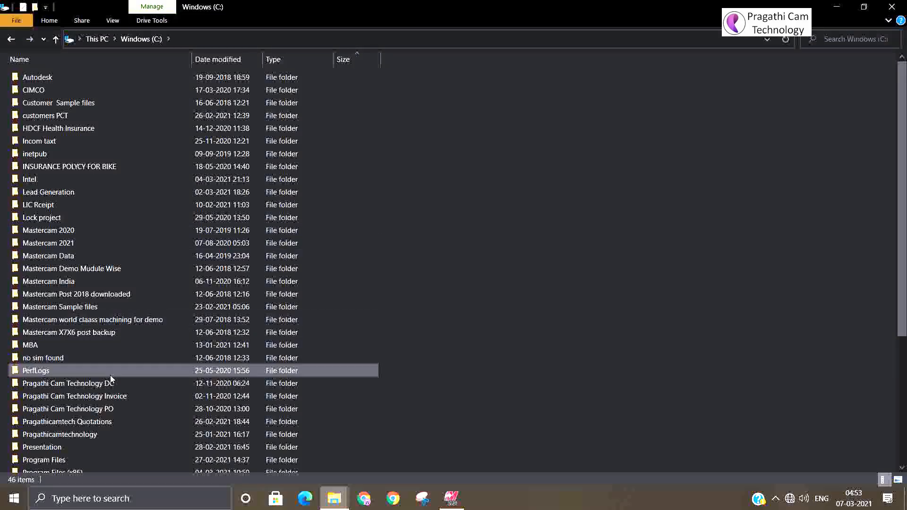
{"action": "left_click", "coordinate": [111, 375]}
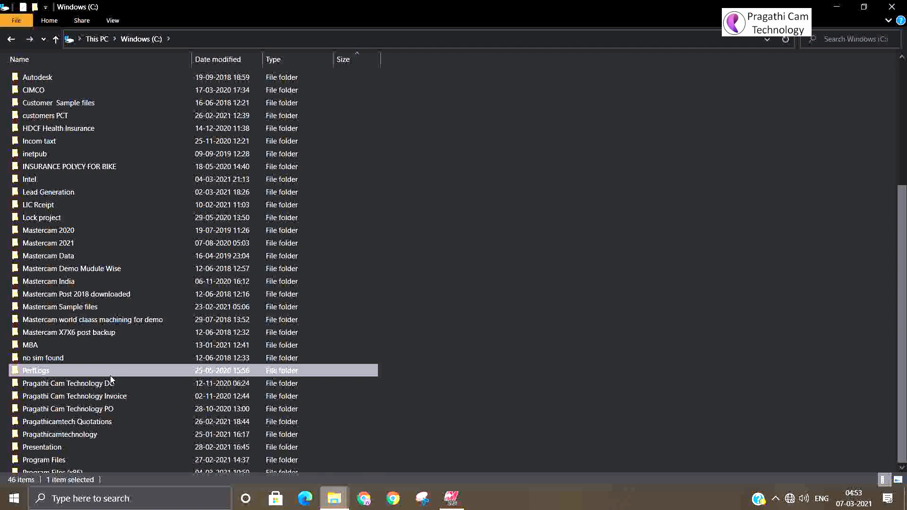
{"action": "scroll", "coordinate": [110, 377], "scroll_direction": "down", "scroll_amount": 5}
{"action": "left_click", "coordinate": [77, 401]}
{"action": "double_click", "coordinate": [73, 401]}
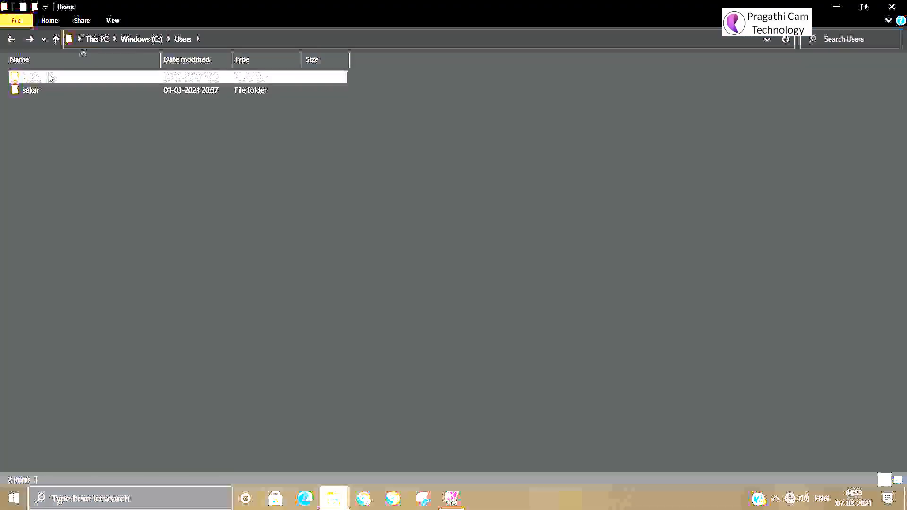
{"action": "double_click", "coordinate": [51, 77]}
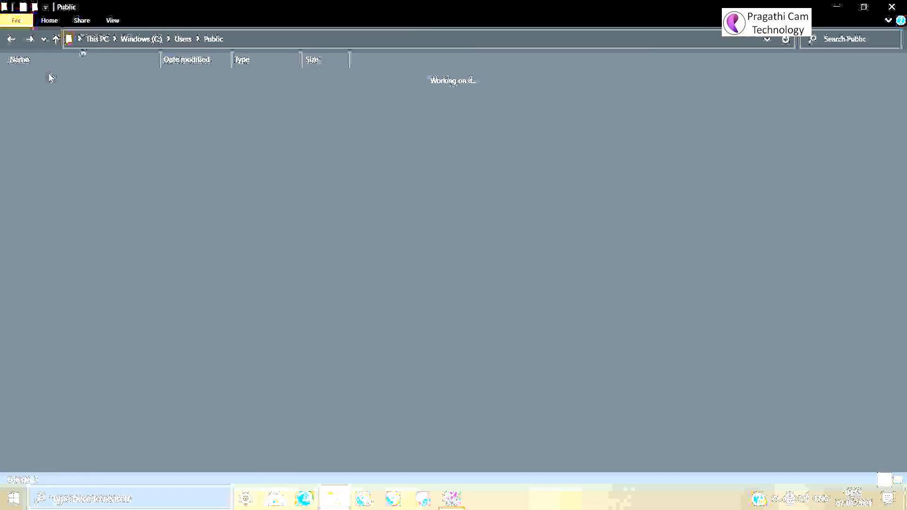
{"action": "left_click", "coordinate": [50, 80]}
{"action": "double_click", "coordinate": [50, 79]}
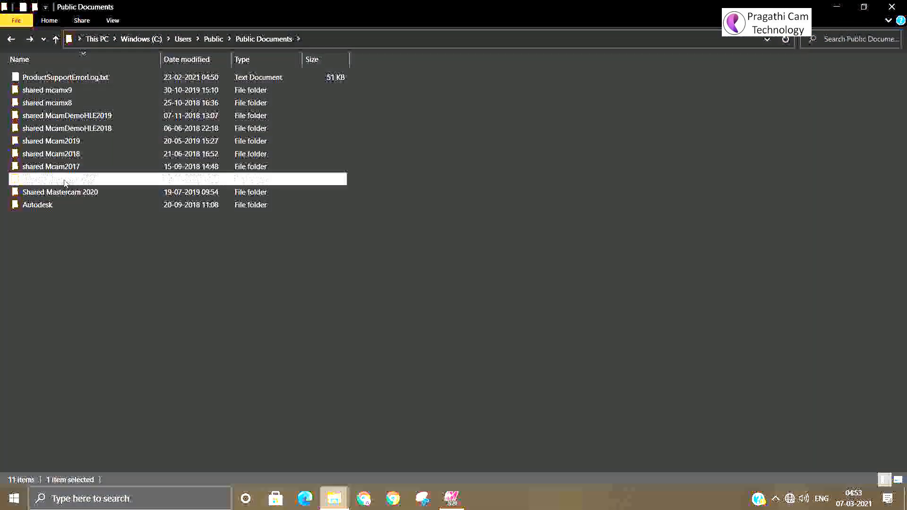
{"action": "double_click", "coordinate": [65, 183]}
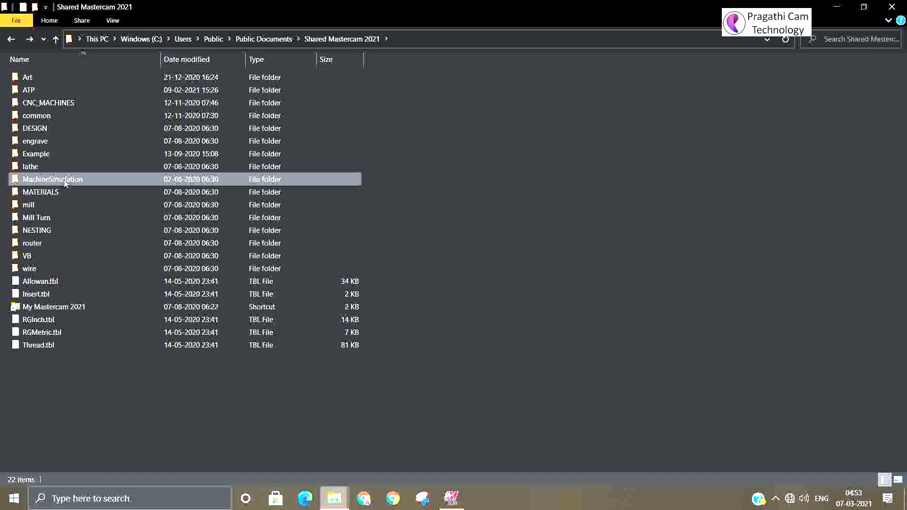
{"action": "double_click", "coordinate": [73, 102]}
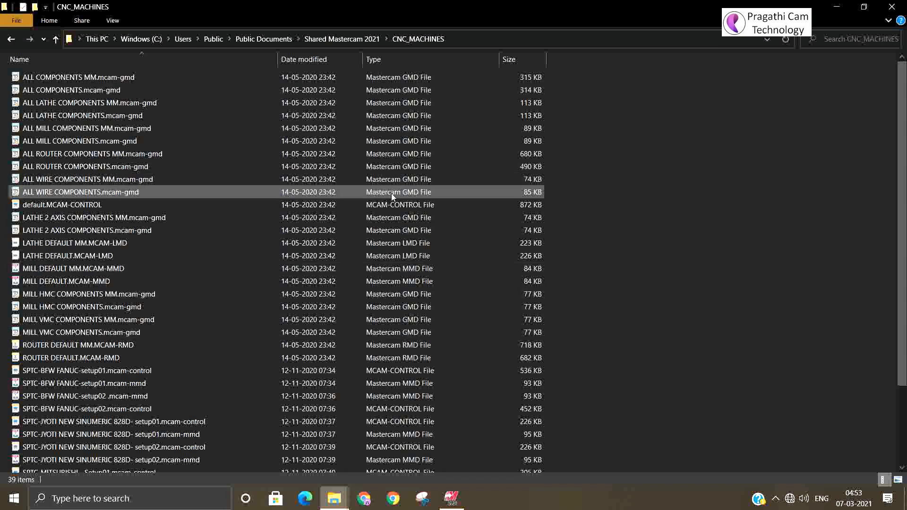
- Examine the WIRE DEFAULT MM.MCAM-WMD and WIRE DEFAULT.MCAM-WMD machine definition files and browse the other machine files
{"action": "scroll", "coordinate": [414, 275], "scroll_direction": "down", "scroll_amount": 3}
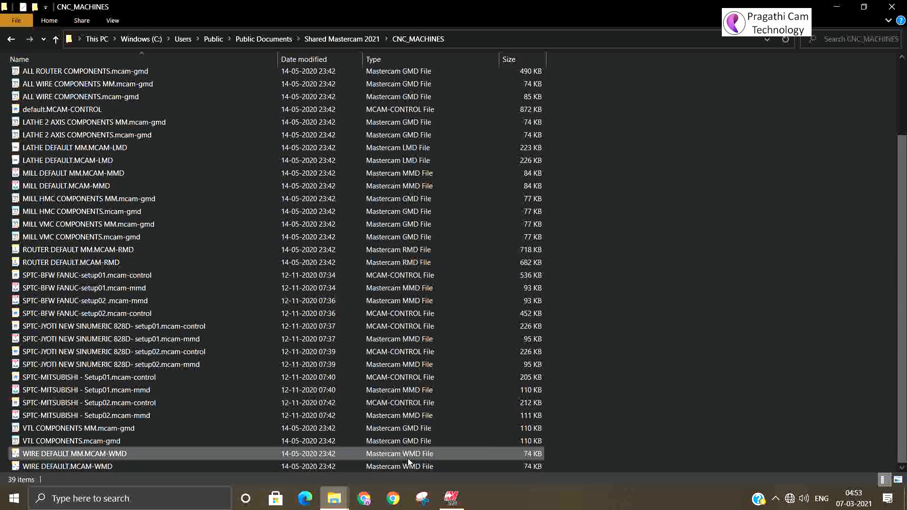
{"action": "left_click", "coordinate": [335, 456]}
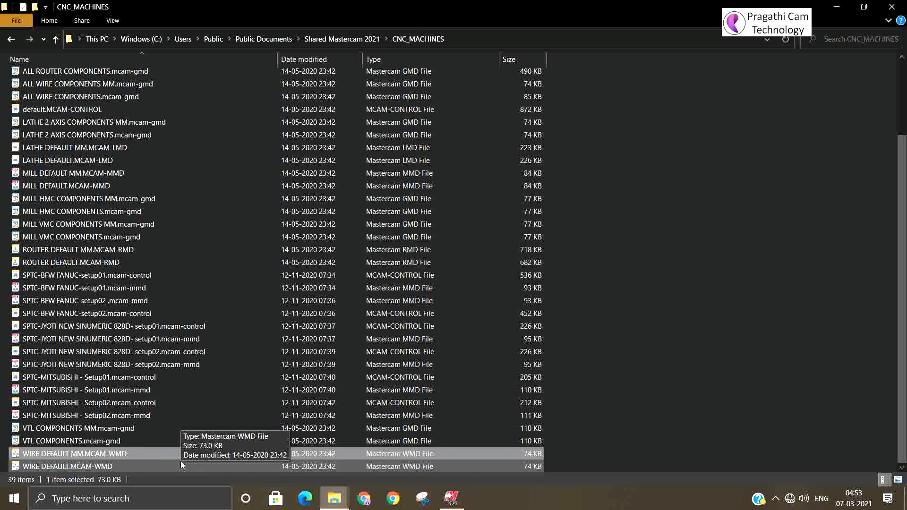
{"action": "left_click", "coordinate": [87, 467]}
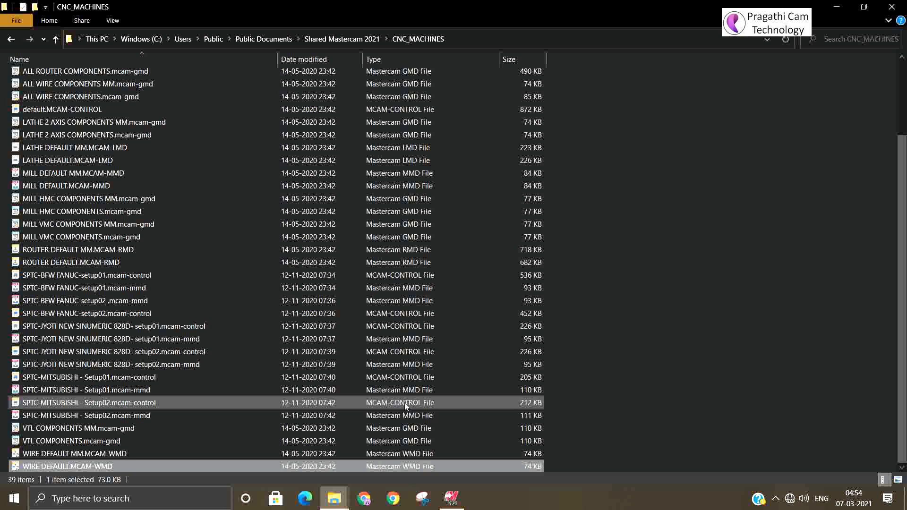
{"action": "scroll", "coordinate": [165, 348], "scroll_direction": "up", "scroll_amount": 3}
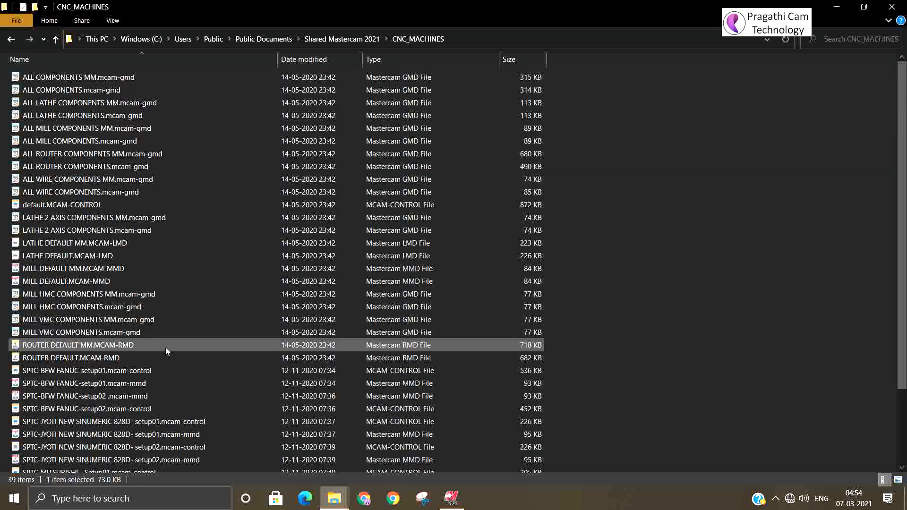
{"action": "scroll", "coordinate": [408, 348], "scroll_direction": "down", "scroll_amount": 3}
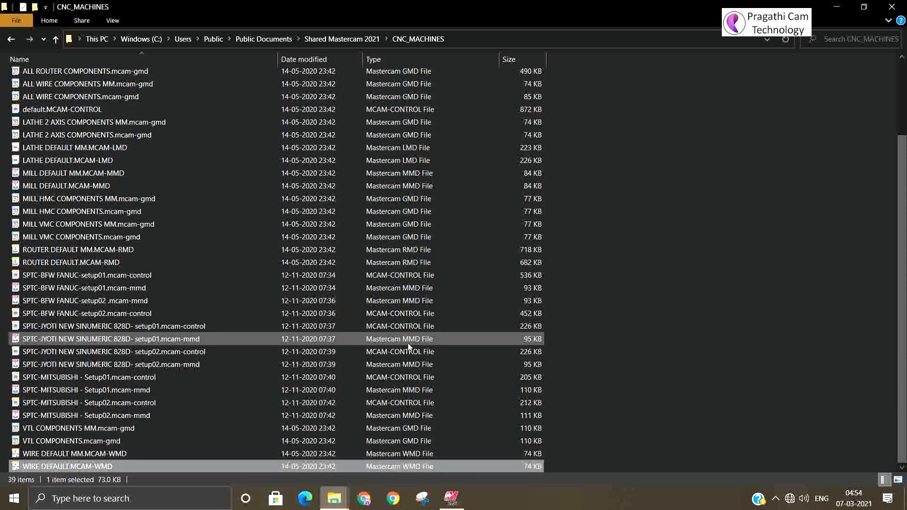
{"action": "scroll", "coordinate": [408, 347], "scroll_direction": "up", "scroll_amount": 3}
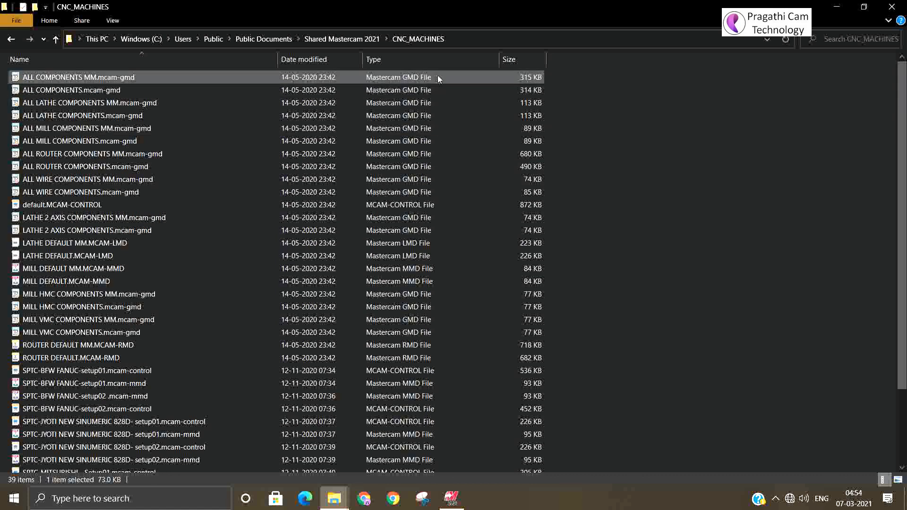
- Examine the default.MCAM-CONTROL file and the SPTC-BFW FANUC and SPTC-JYOTI control and machine definition files
{"action": "left_click", "coordinate": [440, 199]}
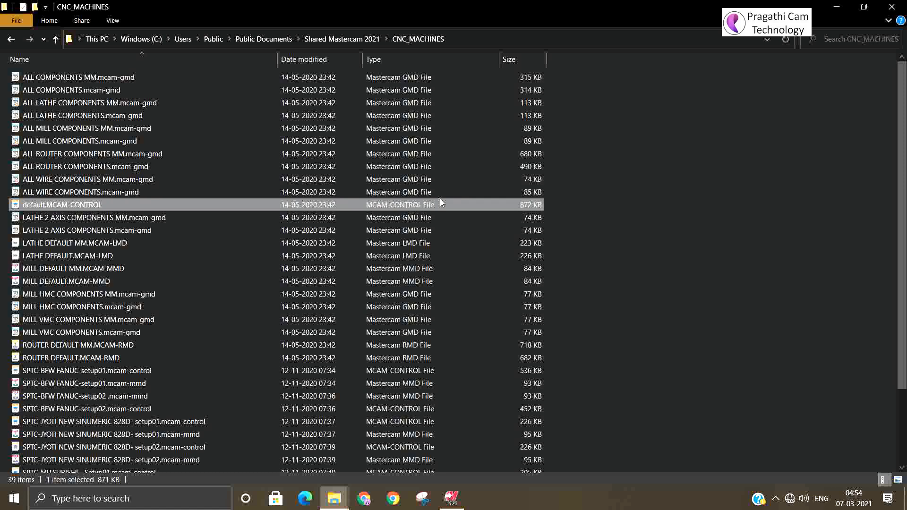
{"action": "left_click", "coordinate": [423, 371]}
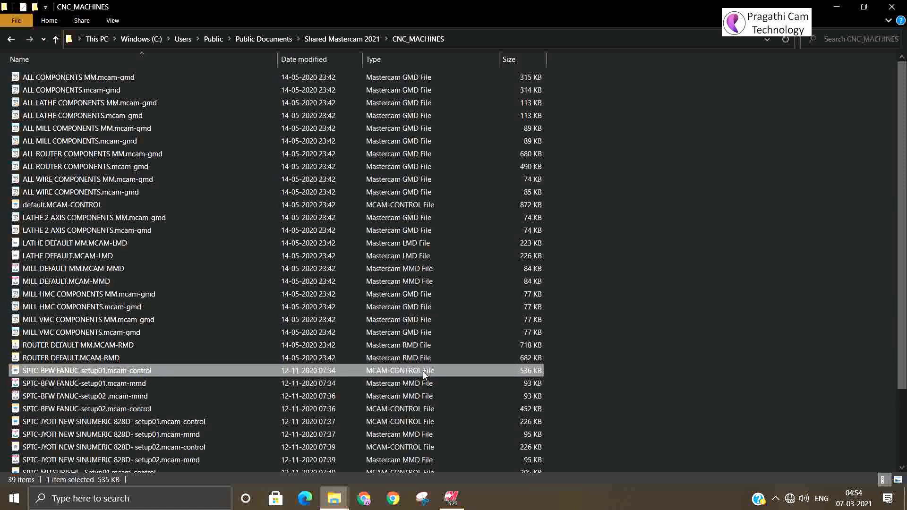
{"action": "left_click", "coordinate": [424, 408]}
{"action": "left_click", "coordinate": [424, 435]}
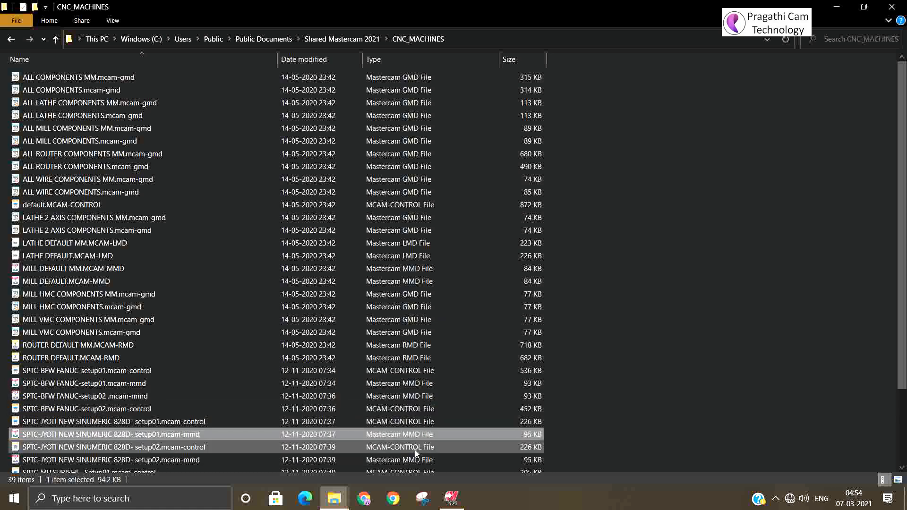
{"action": "left_click", "coordinate": [414, 450]}
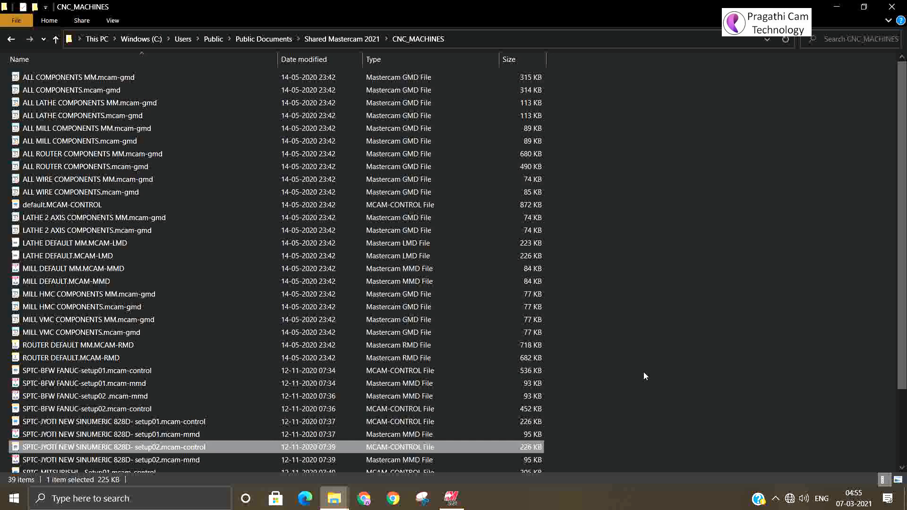
{"action": "scroll", "coordinate": [642, 373], "scroll_direction": "down", "scroll_amount": 3}
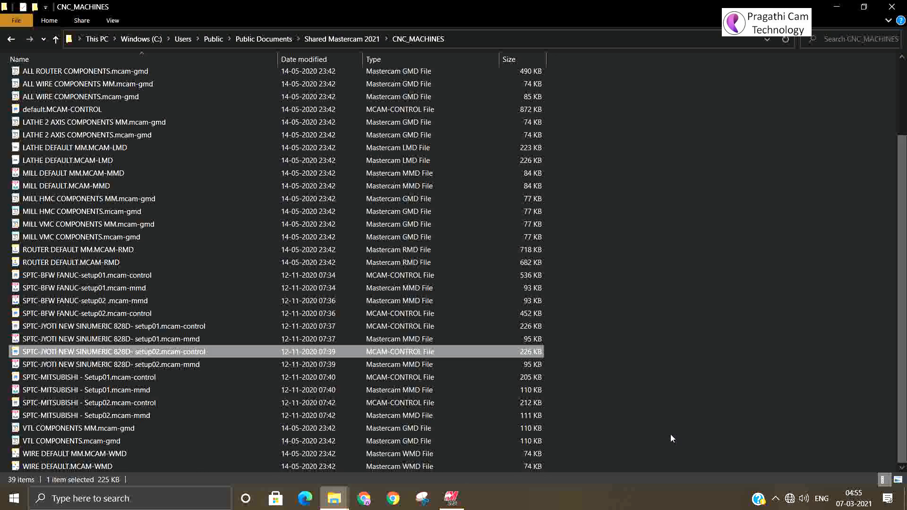
- Reopen the CNC_MACHINES folder from Shared Mastercam 2021 and examine both wire default machine definitions and the default.MCAM-CONTROL file
{"action": "left_click", "coordinate": [15, 40]}
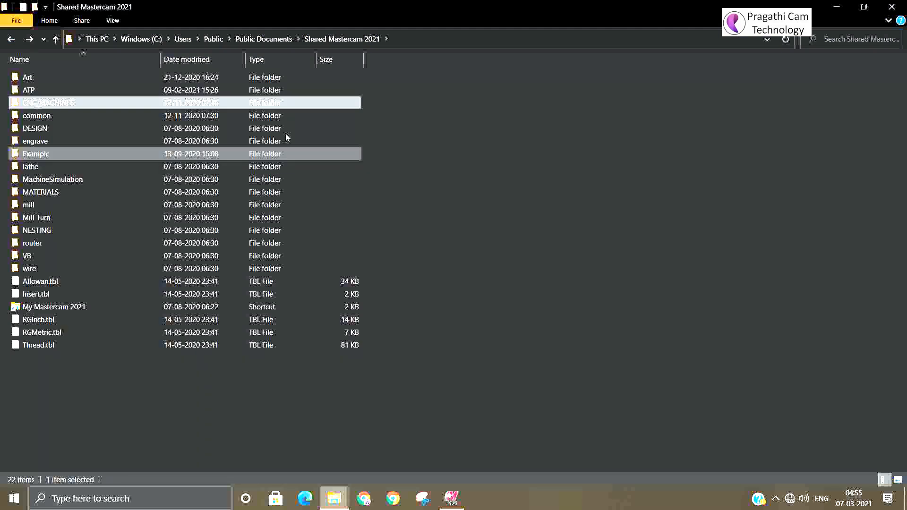
{"action": "double_click", "coordinate": [204, 102]}
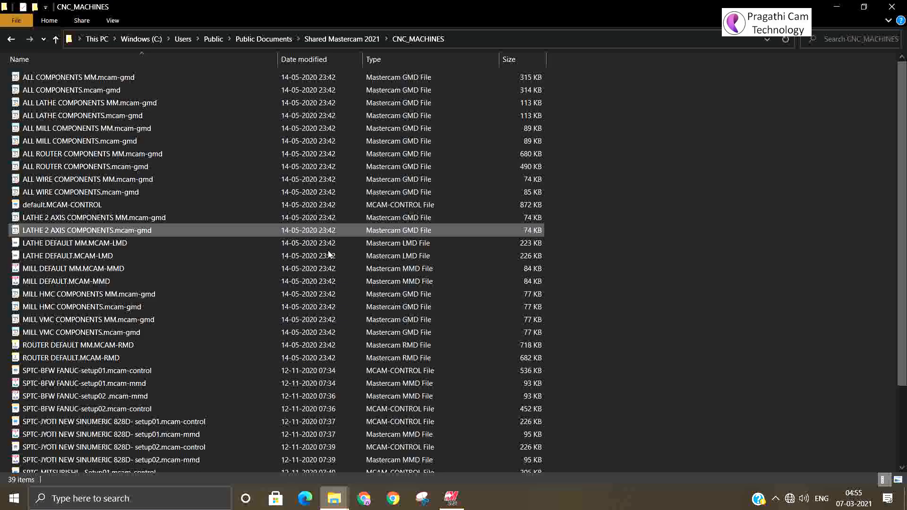
{"action": "scroll", "coordinate": [530, 276], "scroll_direction": "down", "scroll_amount": 3}
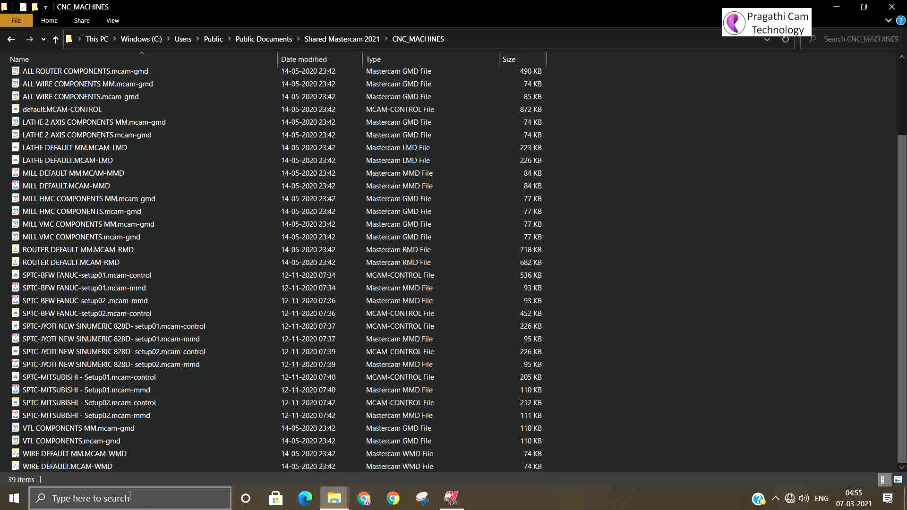
{"action": "left_click", "coordinate": [83, 467]}
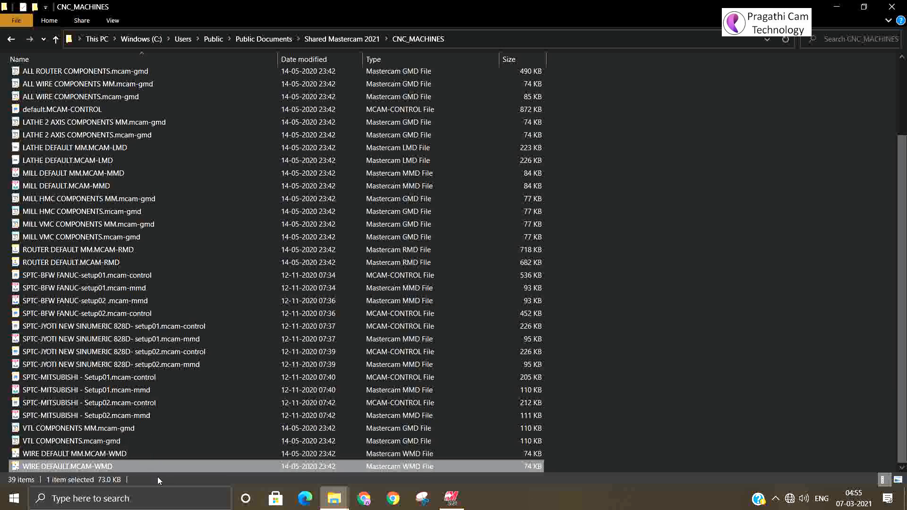
{"action": "left_click", "coordinate": [107, 454]}
{"action": "left_click", "coordinate": [93, 466]}
{"action": "left_click", "coordinate": [82, 113]}
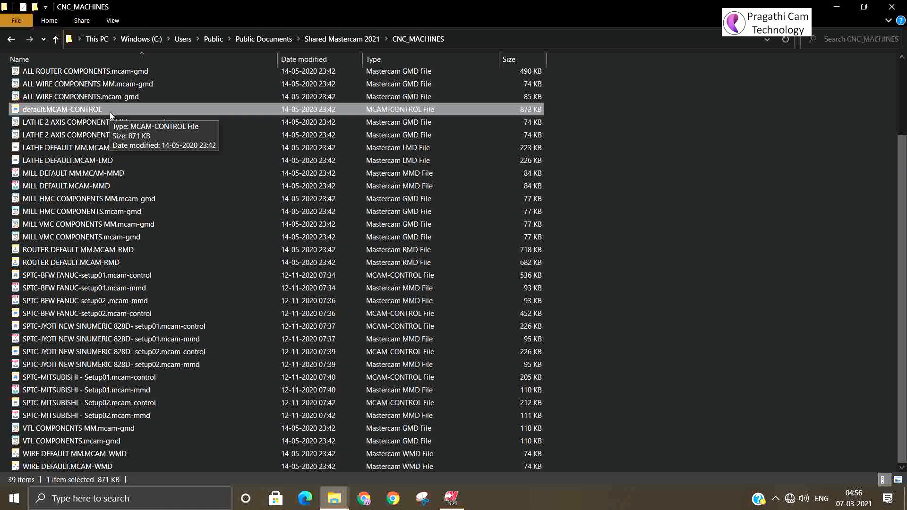
- Open the Posts folder inside the wire folder of Shared Mastercam 2021 and examine the post file listed above WIRE.SET
{"action": "left_click", "coordinate": [11, 40]}
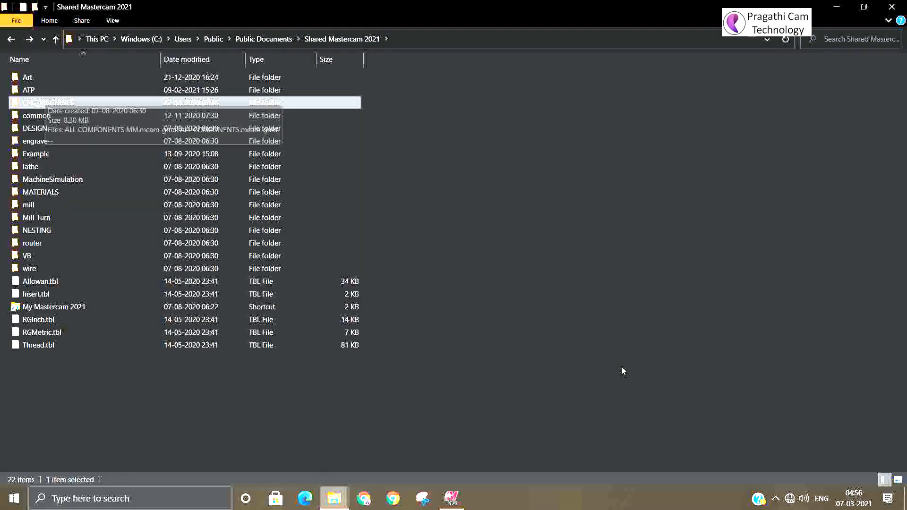
{"action": "double_click", "coordinate": [57, 268]}
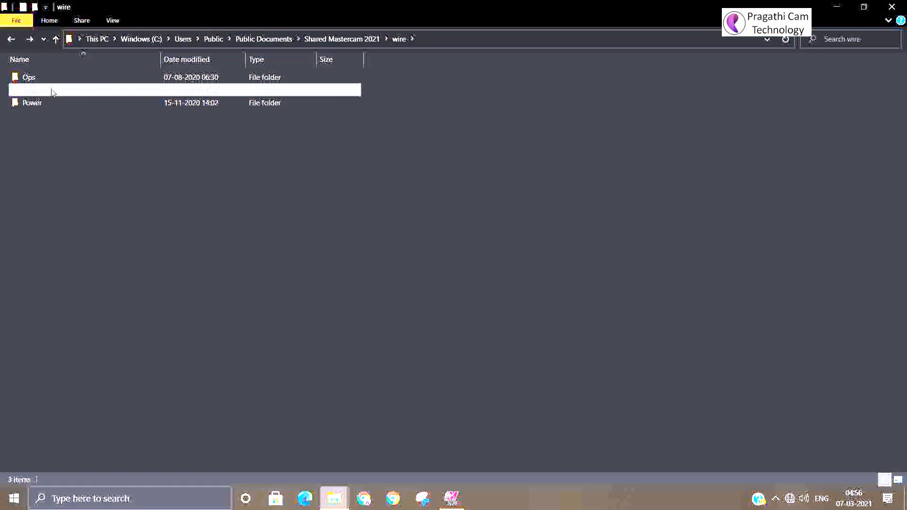
{"action": "double_click", "coordinate": [50, 89]}
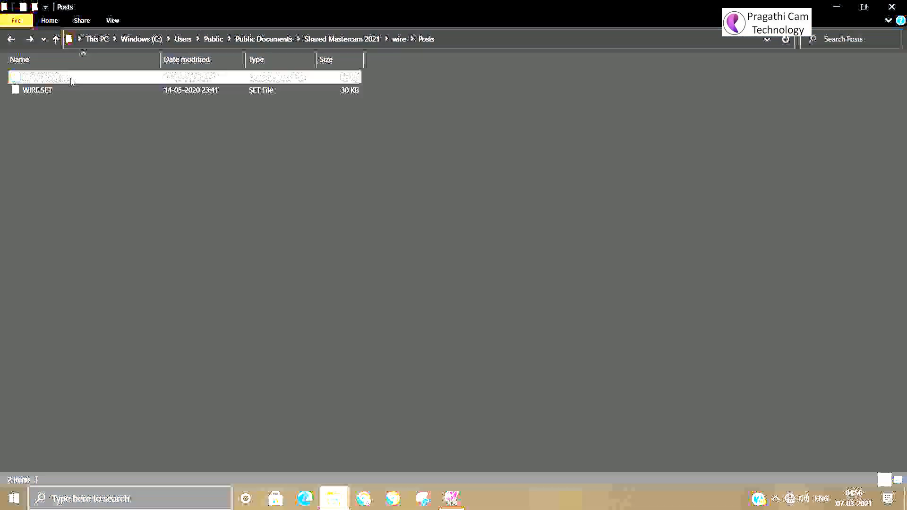
{"action": "left_click", "coordinate": [38, 81]}
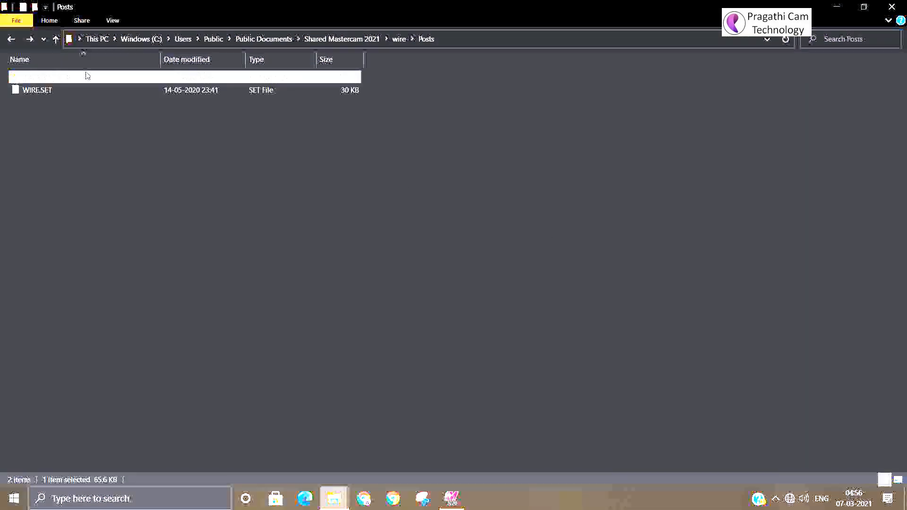
- Open the Power folder inside the wire folder and examine the WIRE_MM.POWER and WIRE_INCH.POWER library files
{"action": "left_click", "coordinate": [11, 40]}
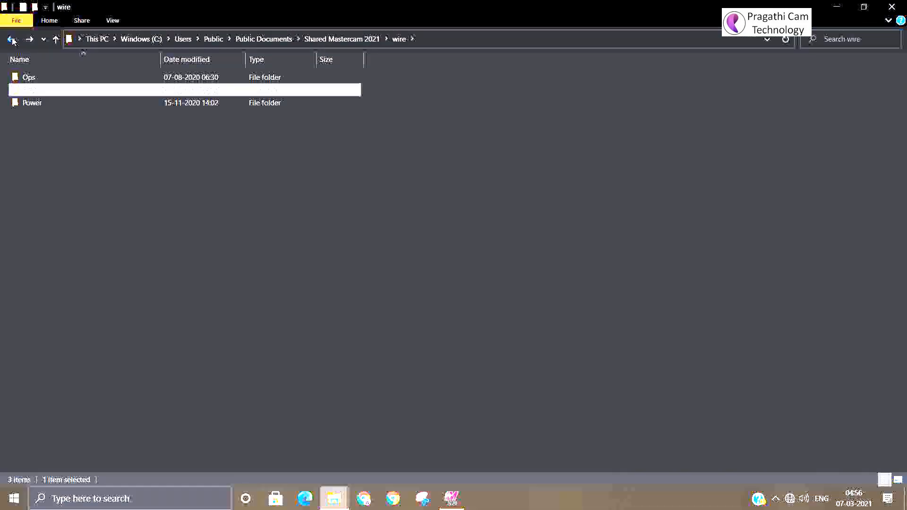
{"action": "double_click", "coordinate": [47, 103]}
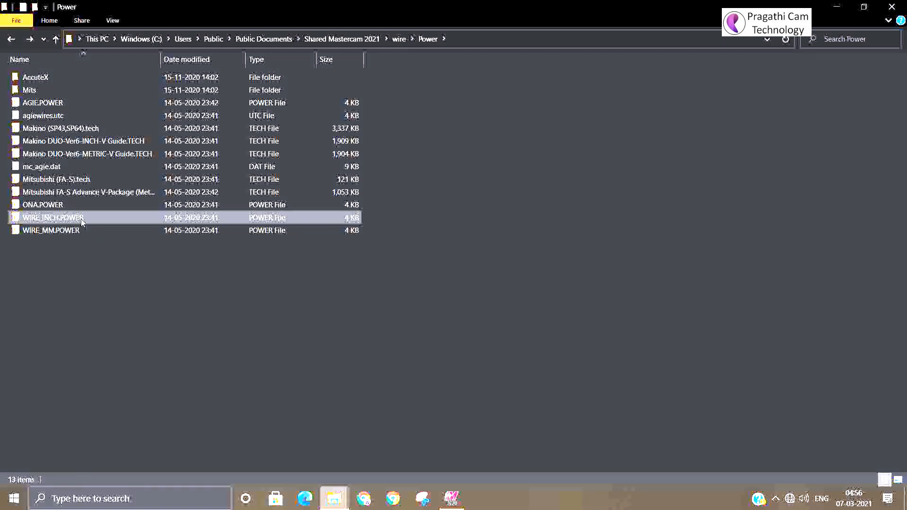
{"action": "left_click", "coordinate": [82, 231]}
{"action": "left_click", "coordinate": [85, 220]}
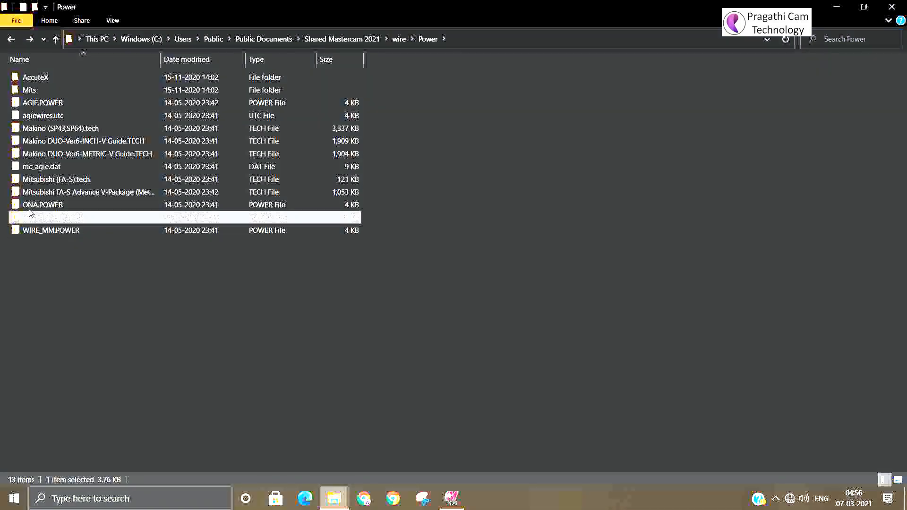
- Examine the ONA, Mitsubishi, Makino and AGIE power and technology files in the Power folder, including mc_agie.dat and agiewires.utc
{"action": "left_click", "coordinate": [53, 208]}
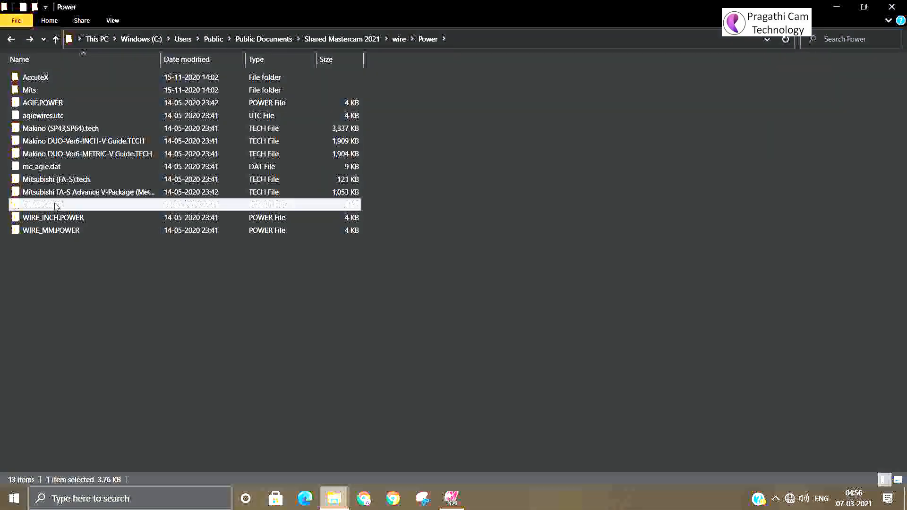
{"action": "left_click", "coordinate": [56, 194]}
{"action": "left_click", "coordinate": [56, 182]}
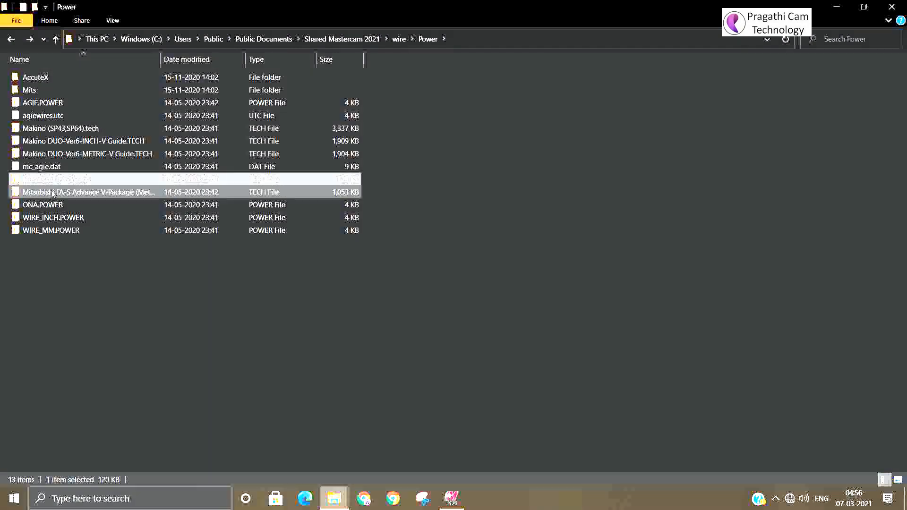
{"action": "left_click", "coordinate": [52, 192]}
{"action": "left_click", "coordinate": [50, 182]}
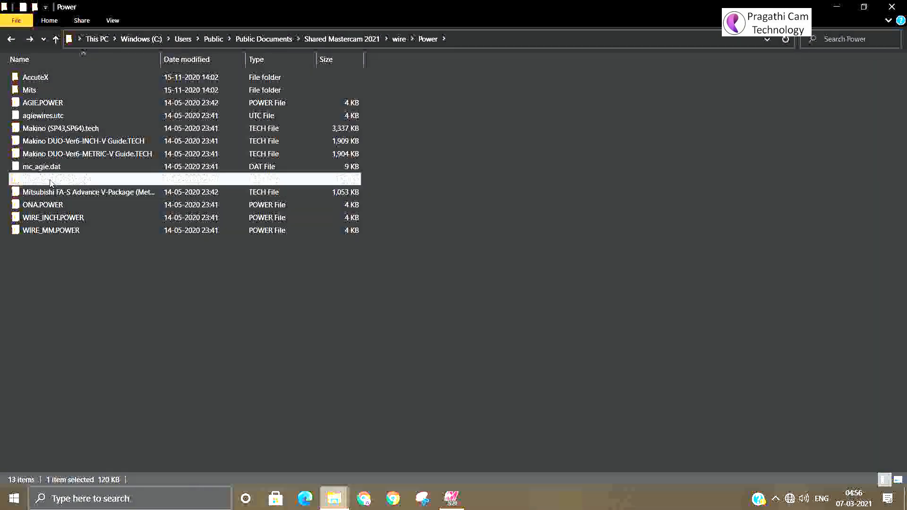
{"action": "left_click", "coordinate": [45, 168]}
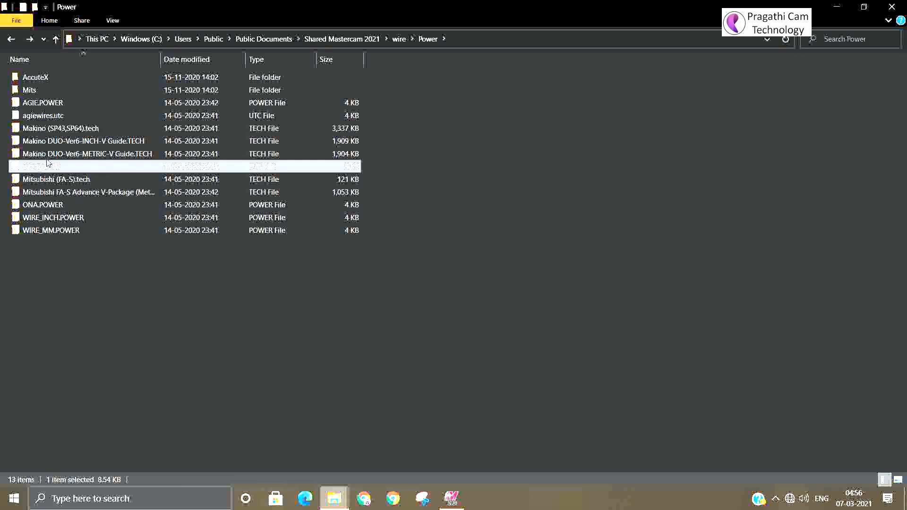
{"action": "left_click", "coordinate": [44, 142]}
{"action": "left_click", "coordinate": [48, 129]}
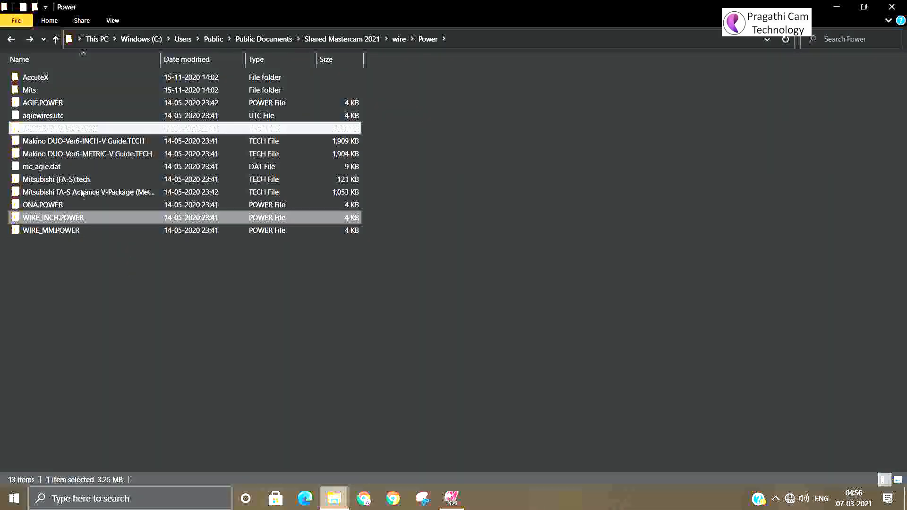
{"action": "left_click", "coordinate": [62, 118]}
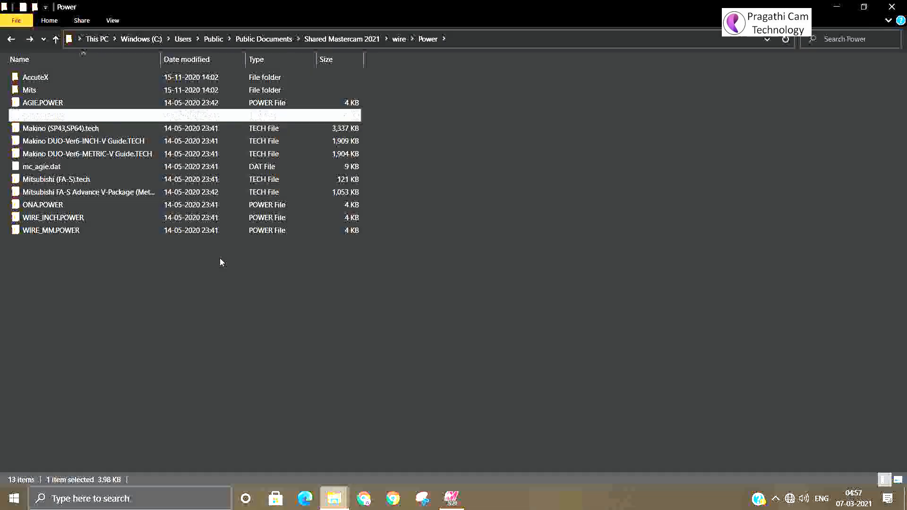
{"action": "left_click", "coordinate": [32, 103]}
{"action": "left_click", "coordinate": [35, 103]}
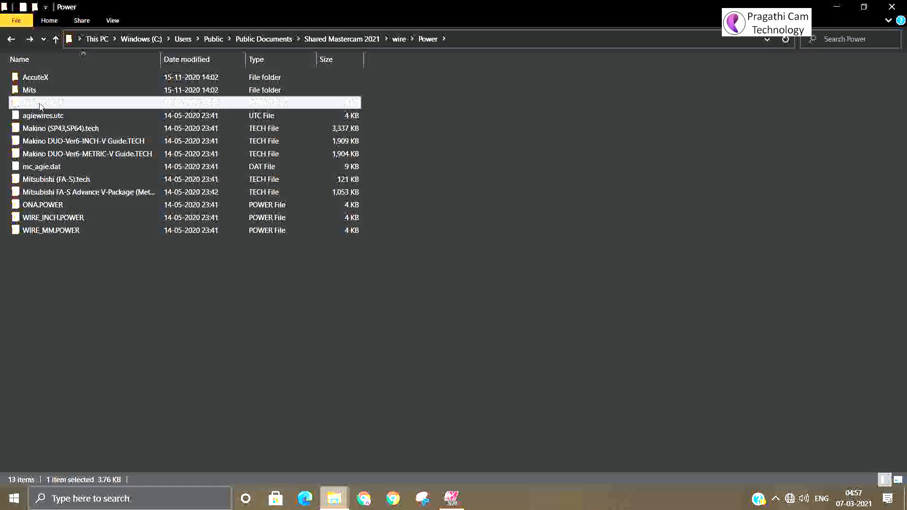
{"action": "left_click", "coordinate": [44, 171]}
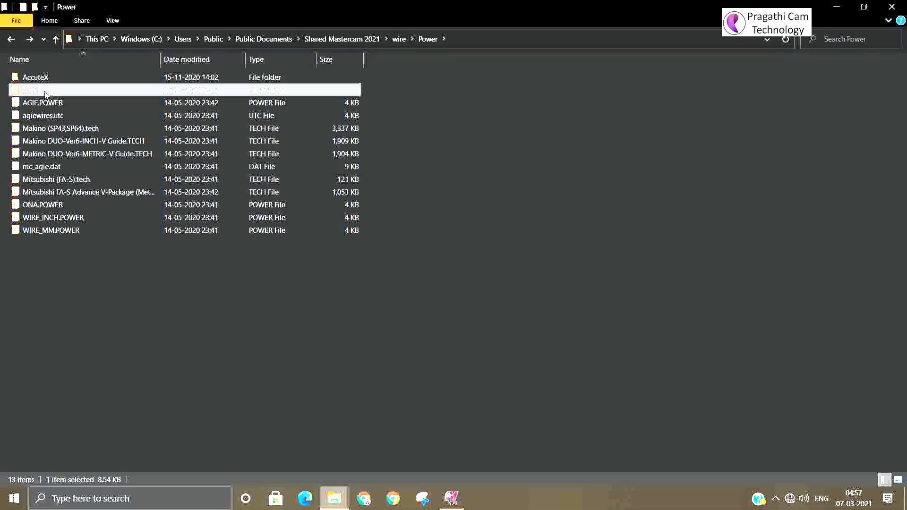
- Browse the Metric subfolder of Mits and the contents of the AccuteX folder, returning to the Power folder
{"action": "double_click", "coordinate": [45, 91]}
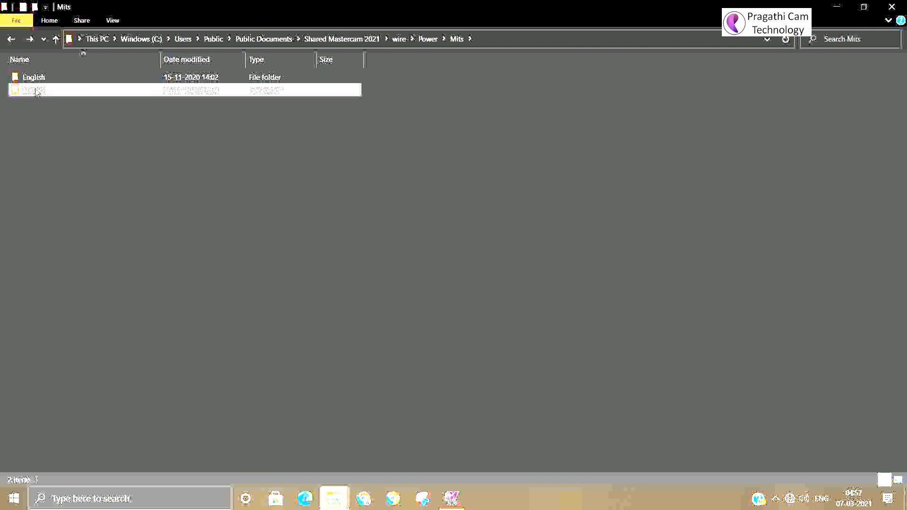
{"action": "double_click", "coordinate": [38, 90]}
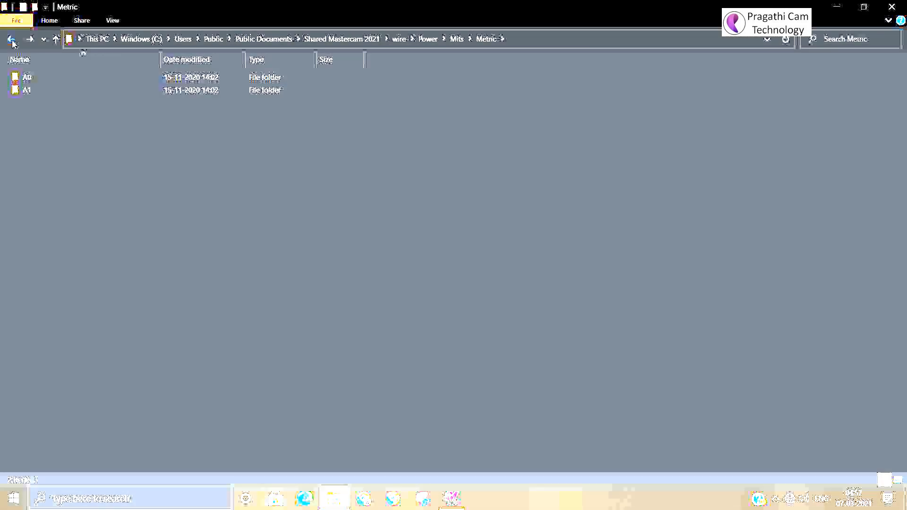
{"action": "left_click", "coordinate": [12, 40]}
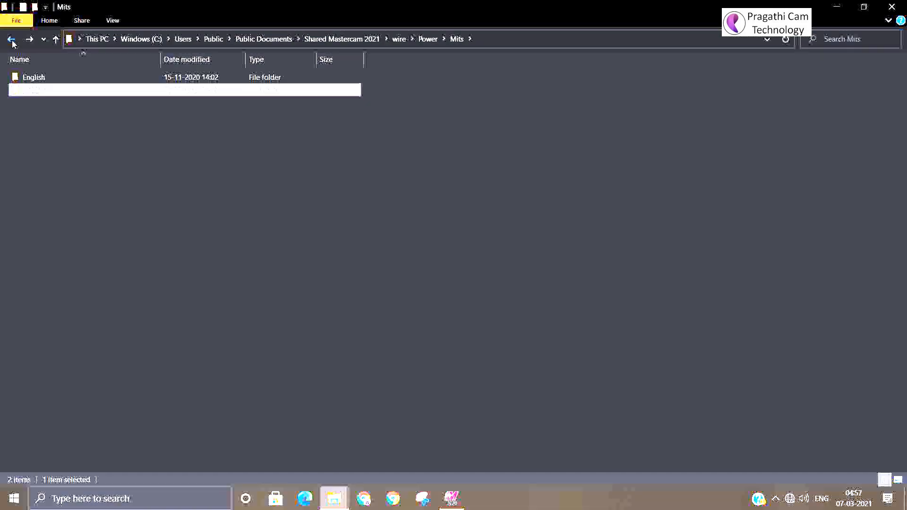
{"action": "left_click", "coordinate": [12, 40]}
{"action": "double_click", "coordinate": [36, 80]}
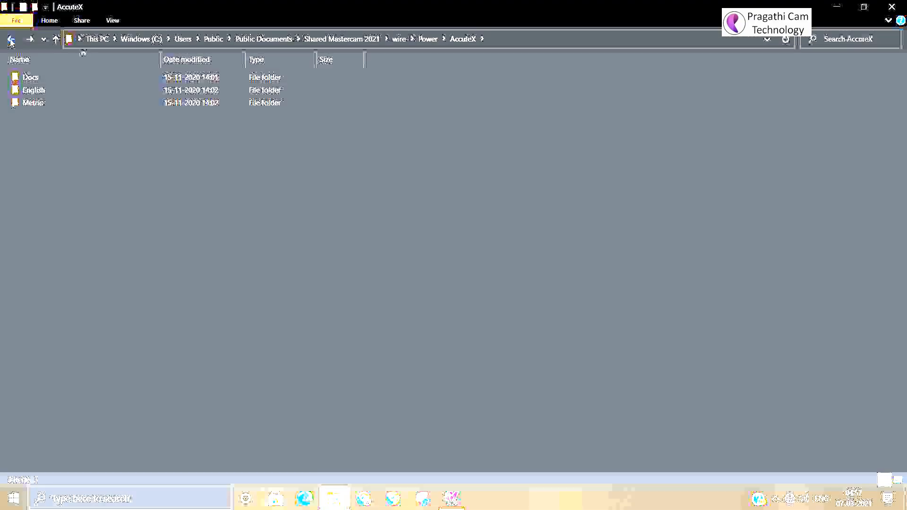
{"action": "left_click", "coordinate": [12, 39]}
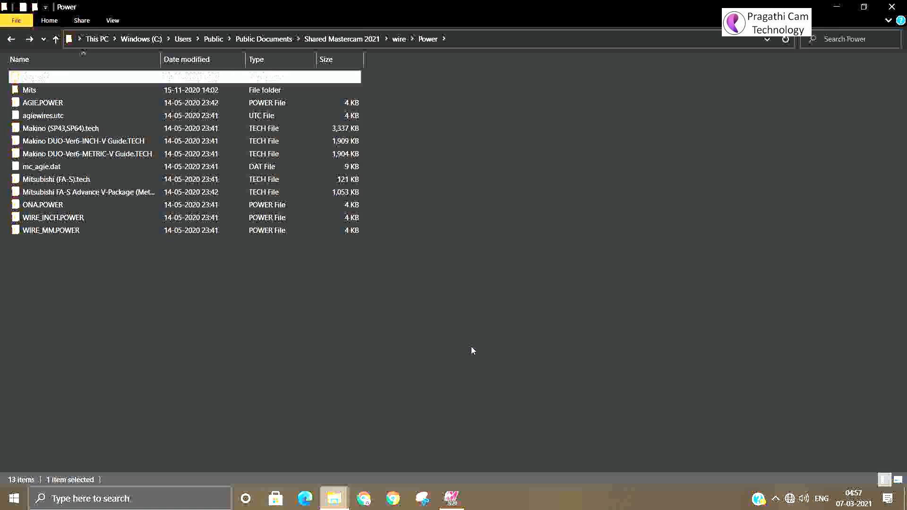
- Go back up to the Shared Mastercam 2021 folder, leave File Explorer and switch to Mastercam 2021
{"action": "left_click", "coordinate": [11, 40]}
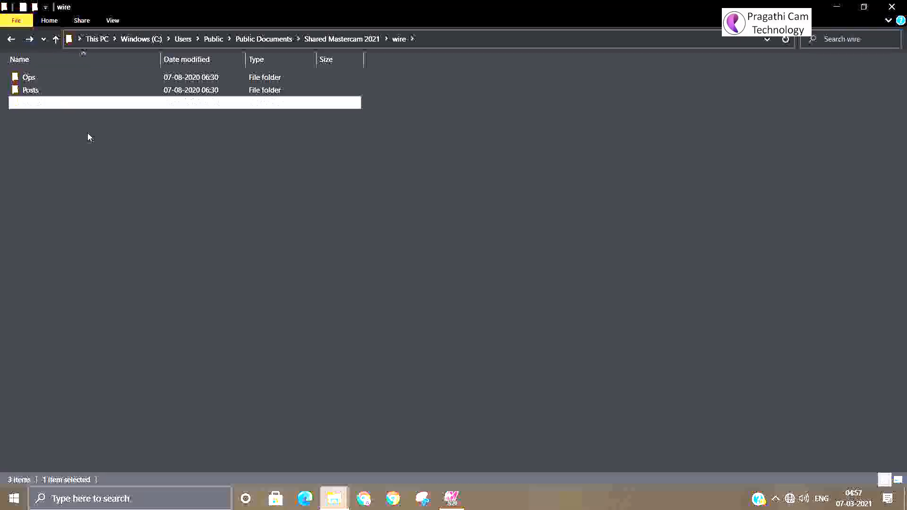
{"action": "left_click", "coordinate": [11, 39]}
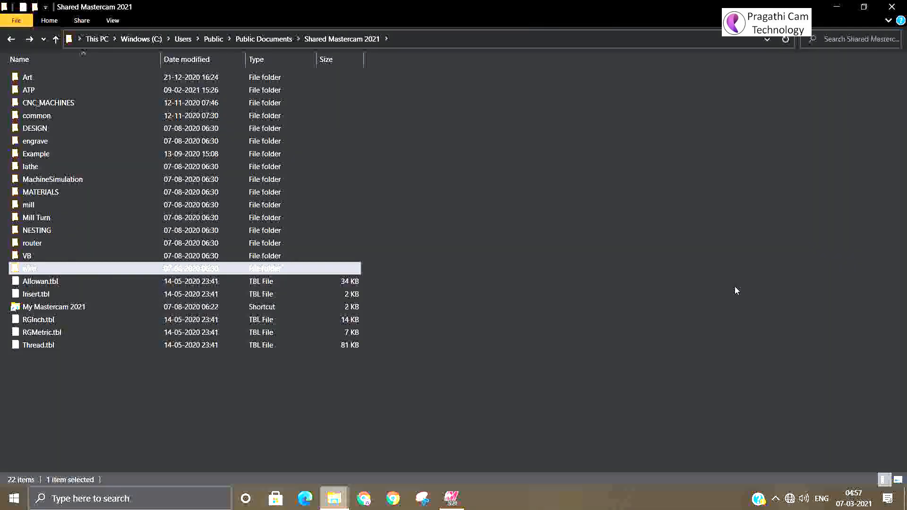
{"action": "left_click", "coordinate": [902, 8]}
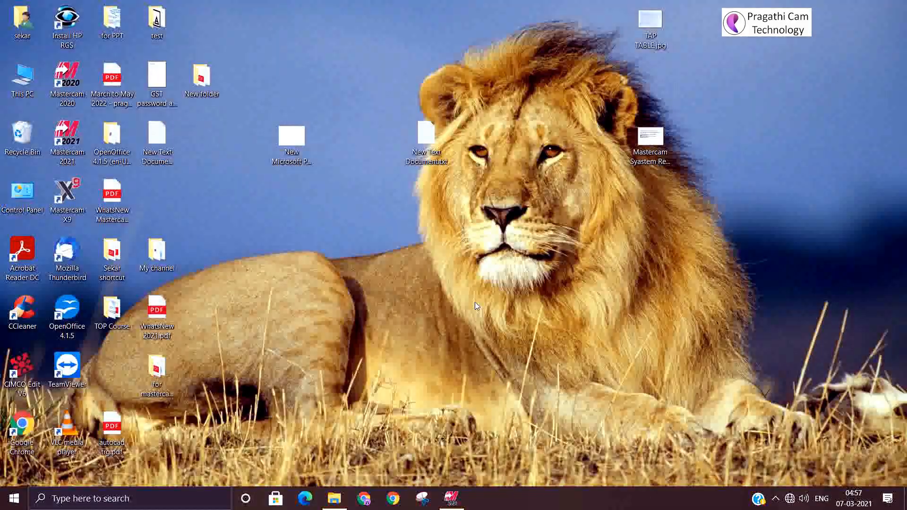
{"action": "left_click", "coordinate": [462, 505]}
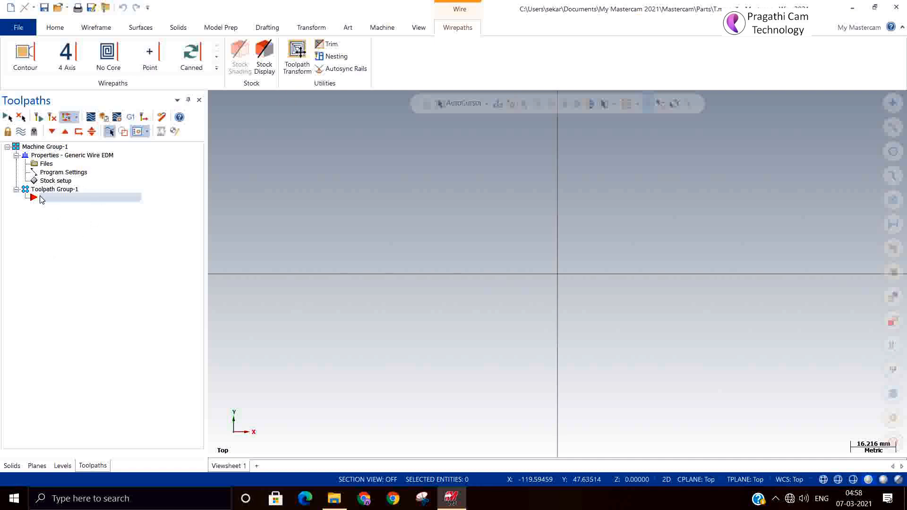
- Examine the machine, control, post and library file paths in Machine Group-1's file properties, and close them without changes
{"action": "left_click", "coordinate": [375, 29]}
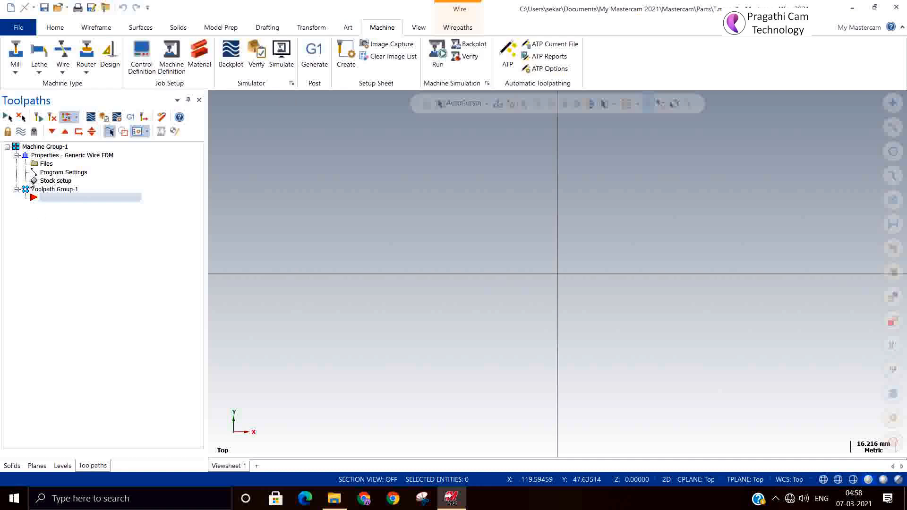
{"action": "left_click", "coordinate": [45, 164]}
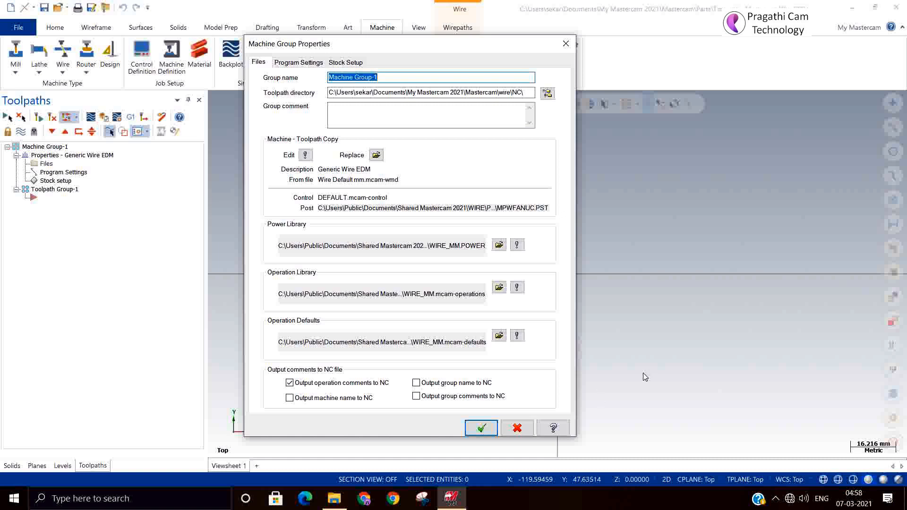
{"action": "left_click", "coordinate": [585, 363]}
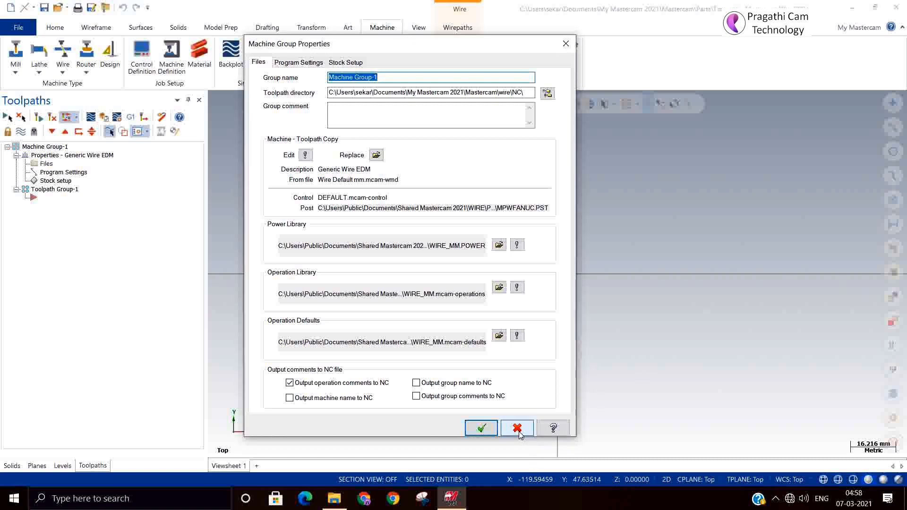
{"action": "left_click", "coordinate": [517, 429]}
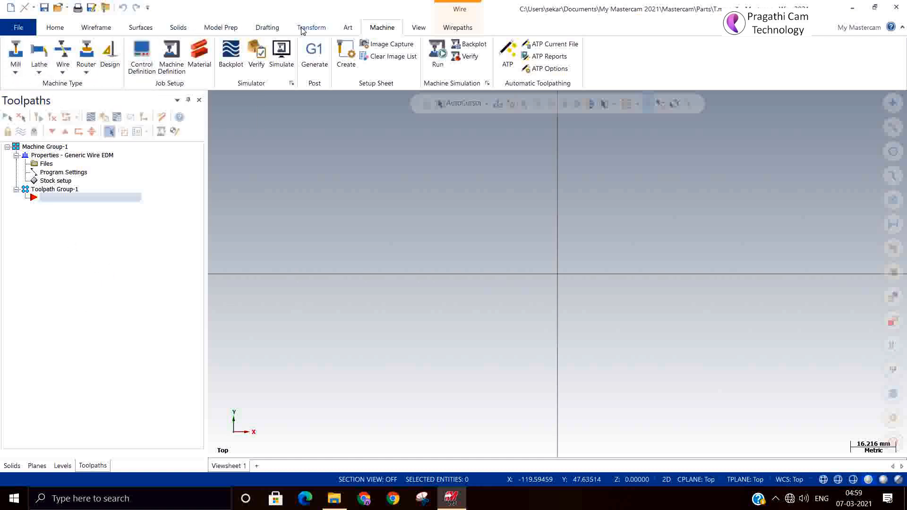
- Display the wirepath commands and switch the graphics view to isometric
{"action": "left_click", "coordinate": [457, 28]}
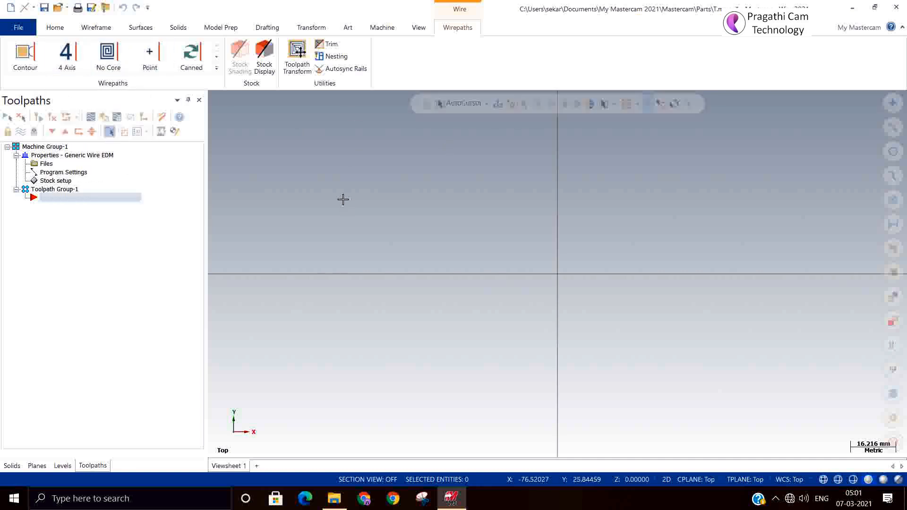
{"action": "right_click", "coordinate": [340, 182]}
{"action": "left_click", "coordinate": [377, 289]}
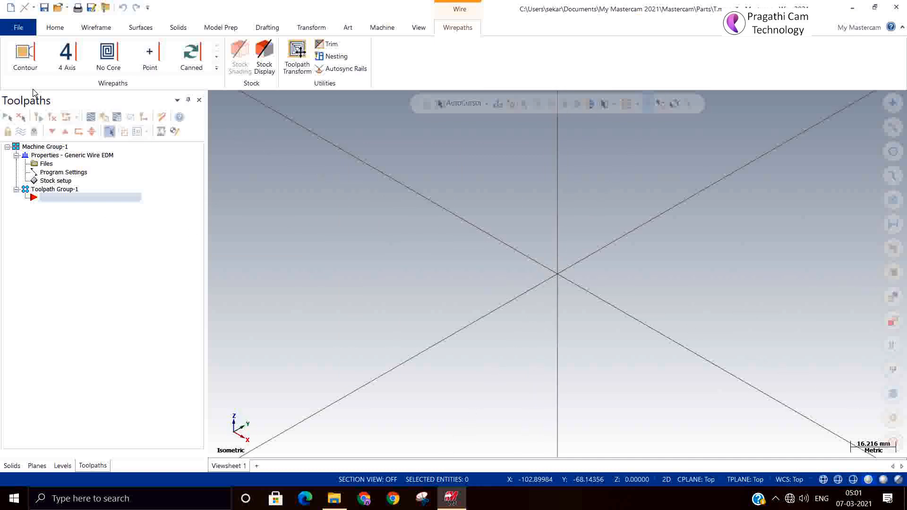
- Open CONTOUR - BASIC CONTOUR.mcam from the Wire cut Module folder, discarding the changes to T.mcam
{"action": "left_click", "coordinate": [57, 7]}
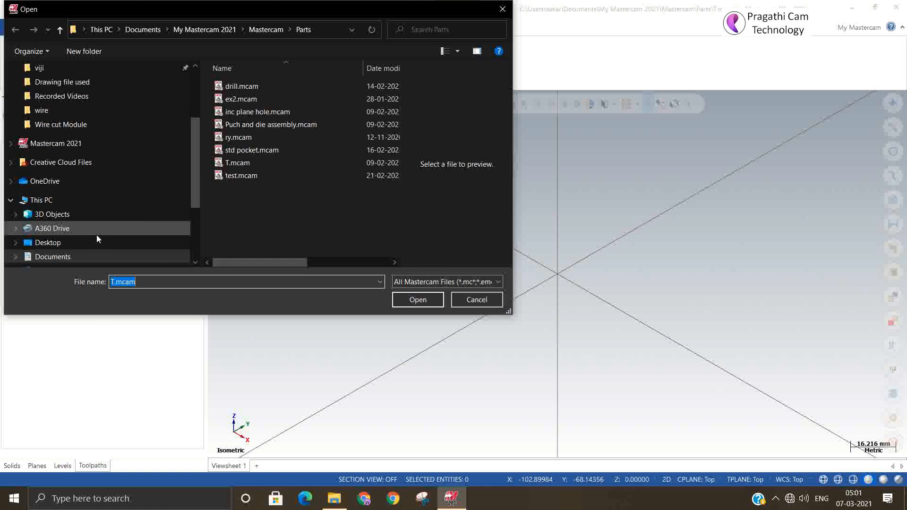
{"action": "left_click", "coordinate": [77, 126]}
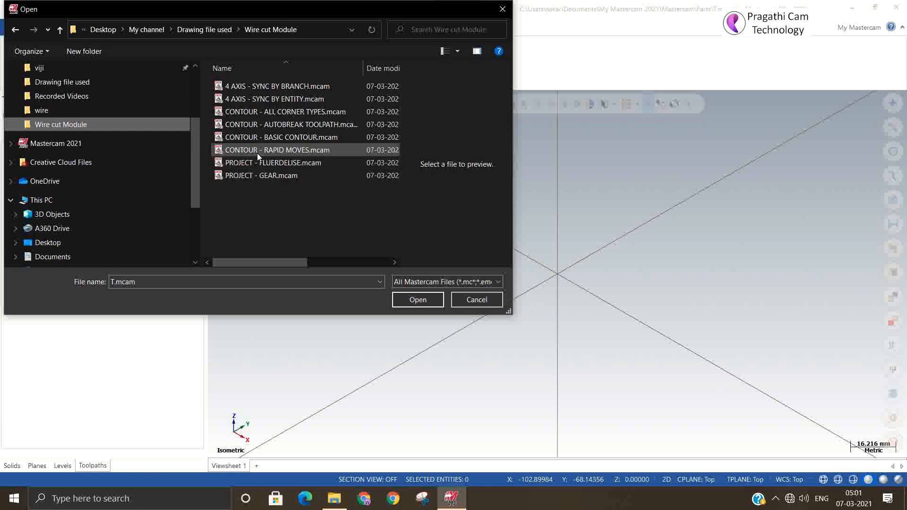
{"action": "left_click", "coordinate": [265, 137]}
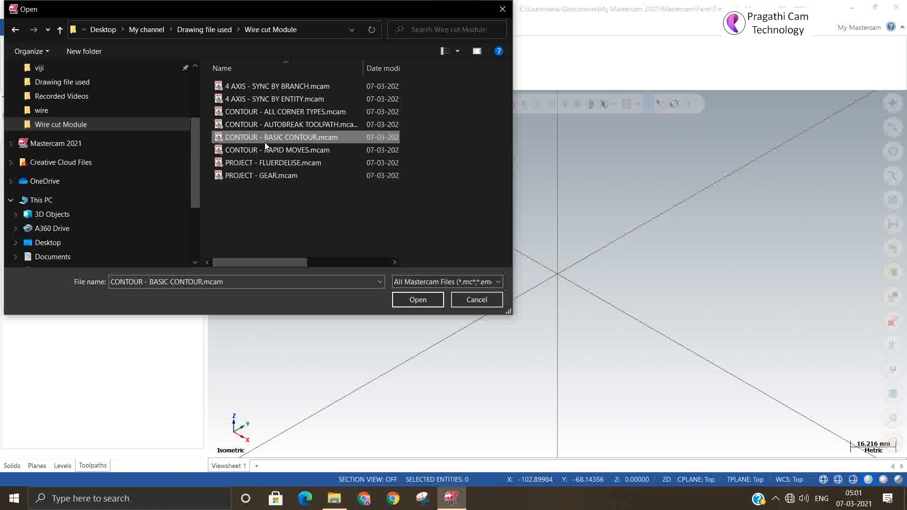
{"action": "left_click", "coordinate": [410, 300]}
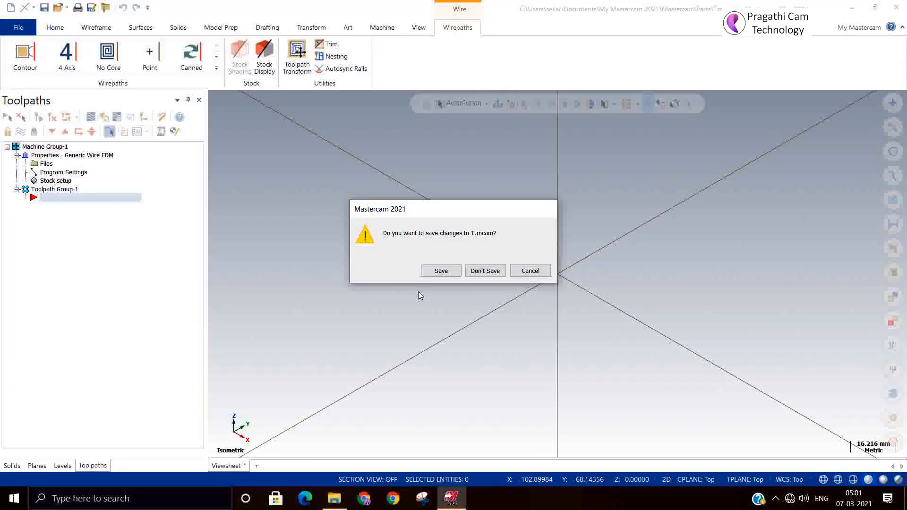
{"action": "left_click", "coordinate": [486, 267]}
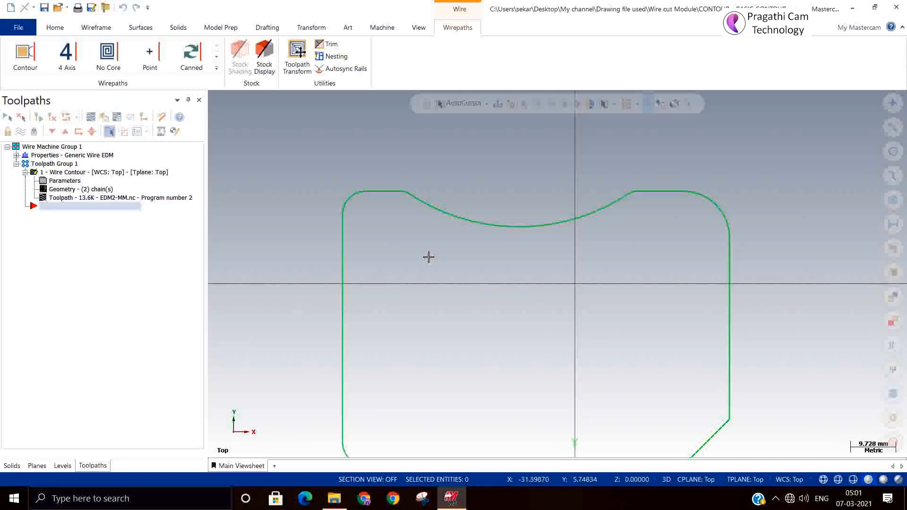
- Switch the graphics view to isometric and open the Wire Contour operation's parameters at the Wire / Power settings
{"action": "right_click", "coordinate": [331, 131]}
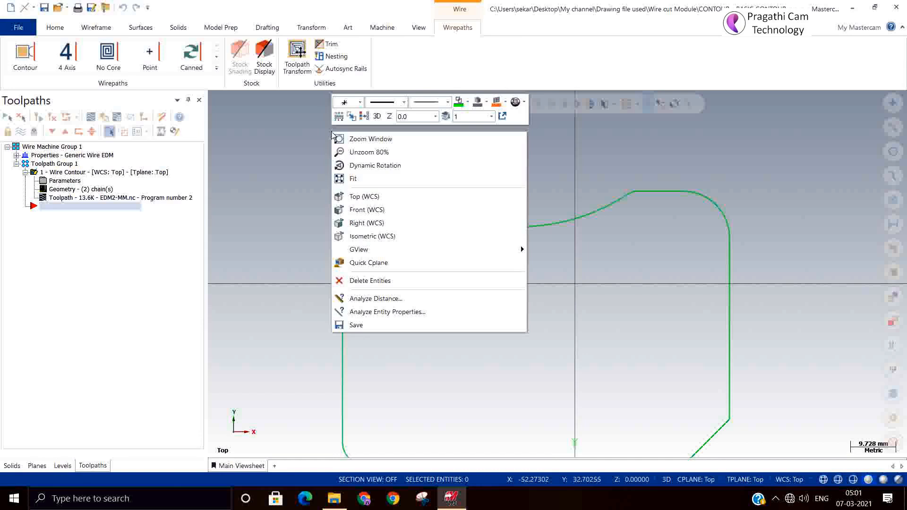
{"action": "left_click", "coordinate": [358, 237]}
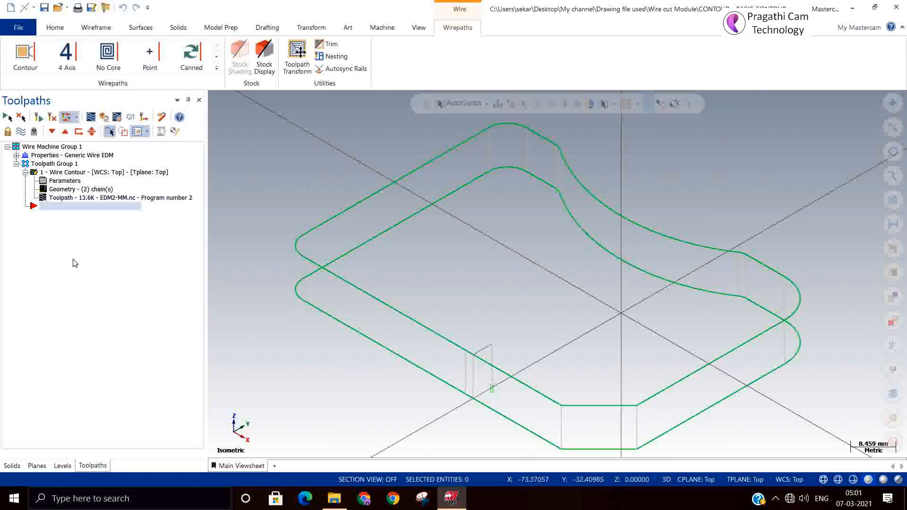
{"action": "left_click", "coordinate": [64, 181]}
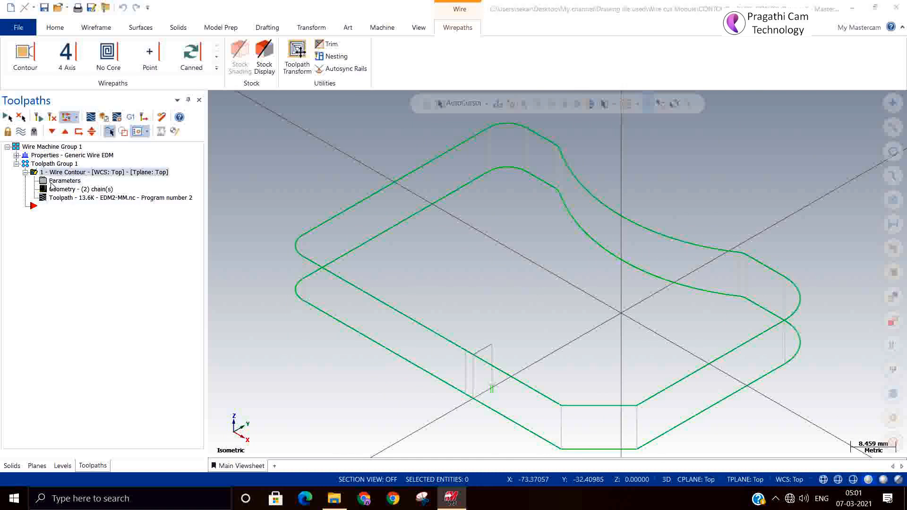
{"action": "left_click", "coordinate": [52, 184]}
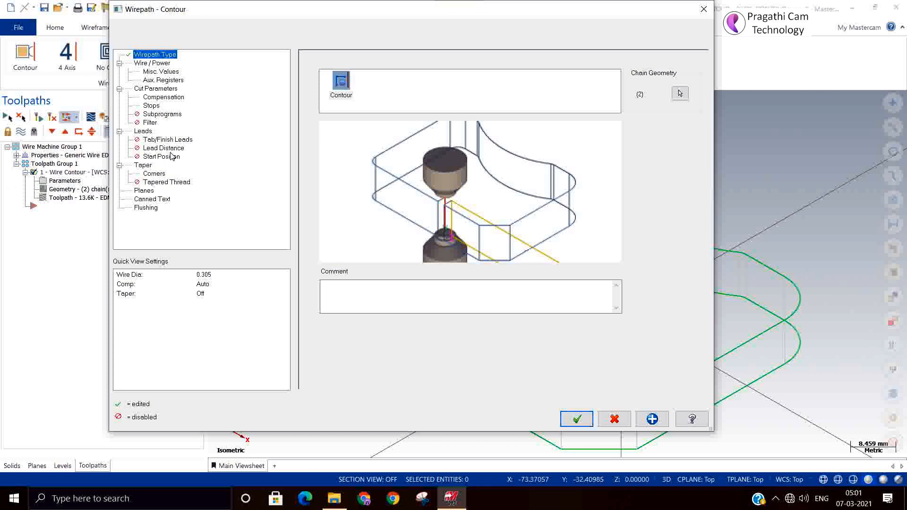
{"action": "left_click", "coordinate": [150, 63]}
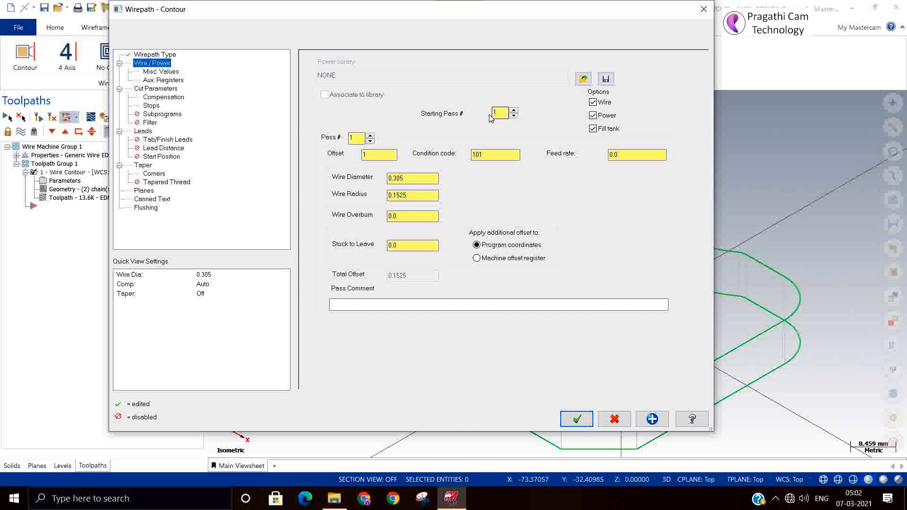
- Try stepping the wirepath's starting pass number up and down, and return it to 1
{"action": "left_click", "coordinate": [514, 117]}
{"action": "left_click", "coordinate": [513, 111]}
{"action": "left_click", "coordinate": [390, 154]}
{"action": "left_click", "coordinate": [514, 110]}
{"action": "left_click", "coordinate": [514, 152]}
{"action": "double_click", "coordinate": [497, 112]}
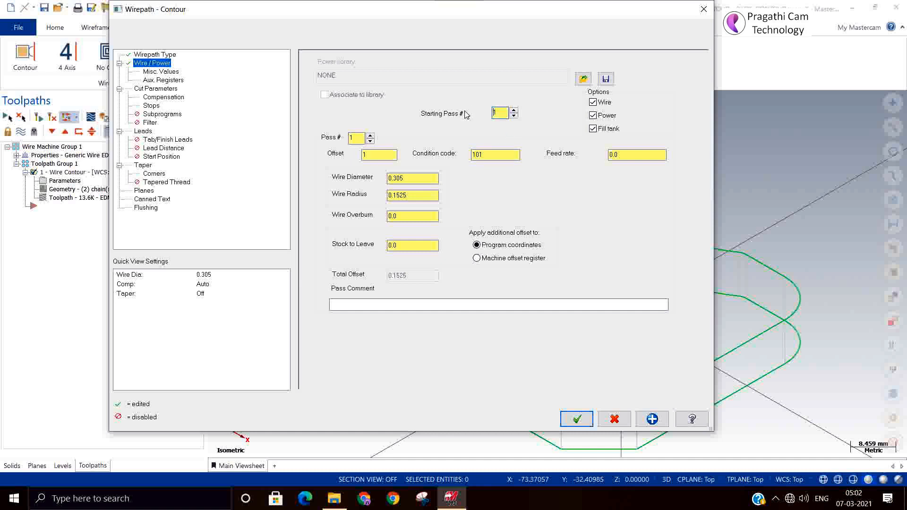
- For pass 2 of the wire contour, set the feed rate to 20 and the wire diameter to 0.25
{"action": "double_click", "coordinate": [356, 138]}
{"action": "left_click", "coordinate": [371, 141]}
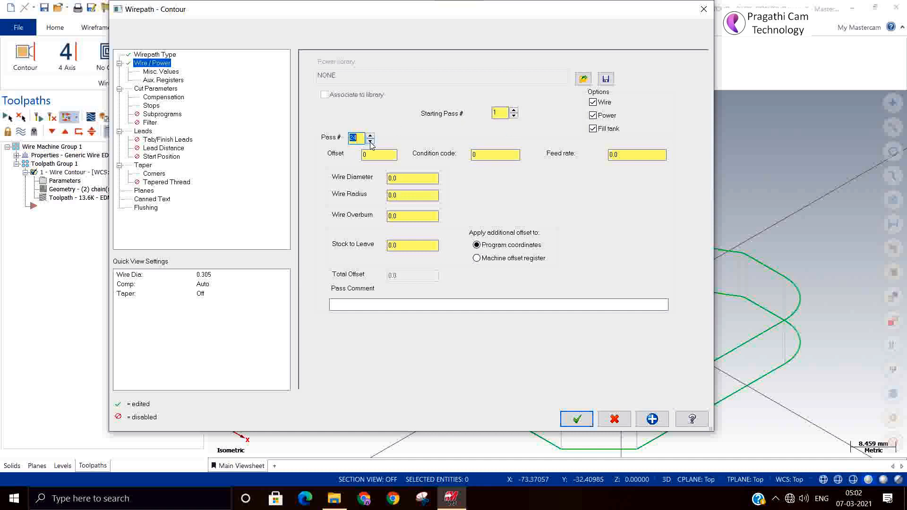
{"action": "left_click", "coordinate": [370, 135]}
{"action": "double_click", "coordinate": [629, 159]}
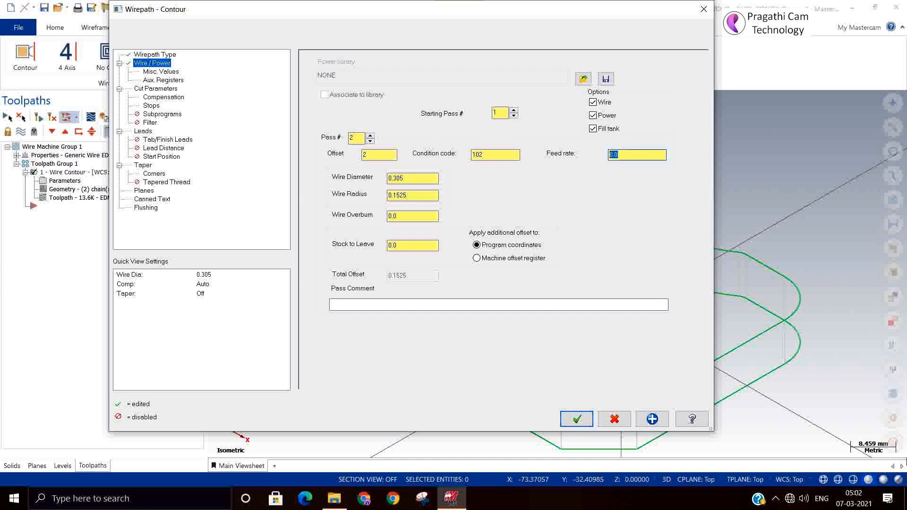
{"action": "type", "text": "20"}
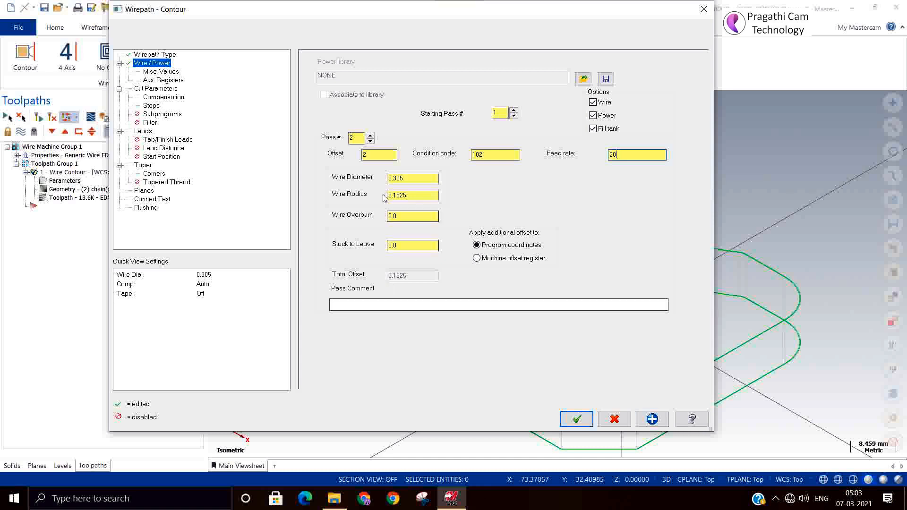
{"action": "left_click", "coordinate": [416, 179]}
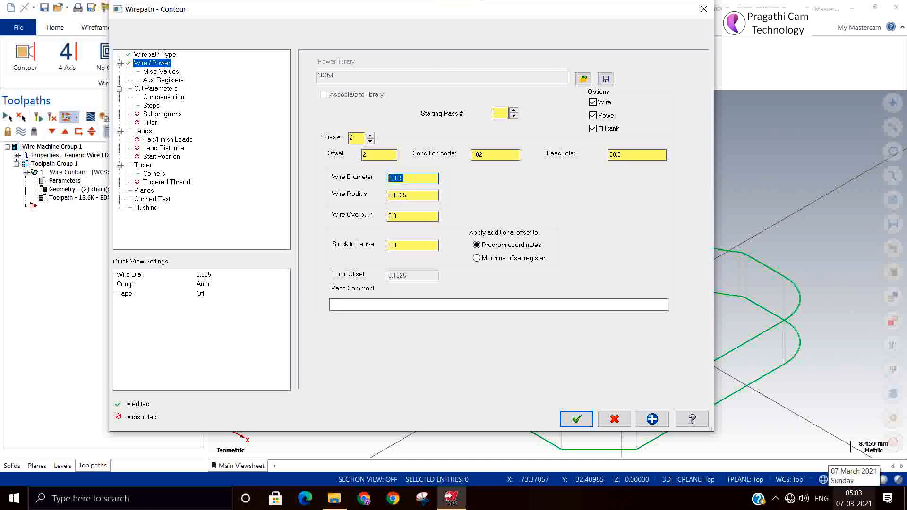
{"action": "type", "text": "0.25"}
{"action": "key", "text": "Return"}
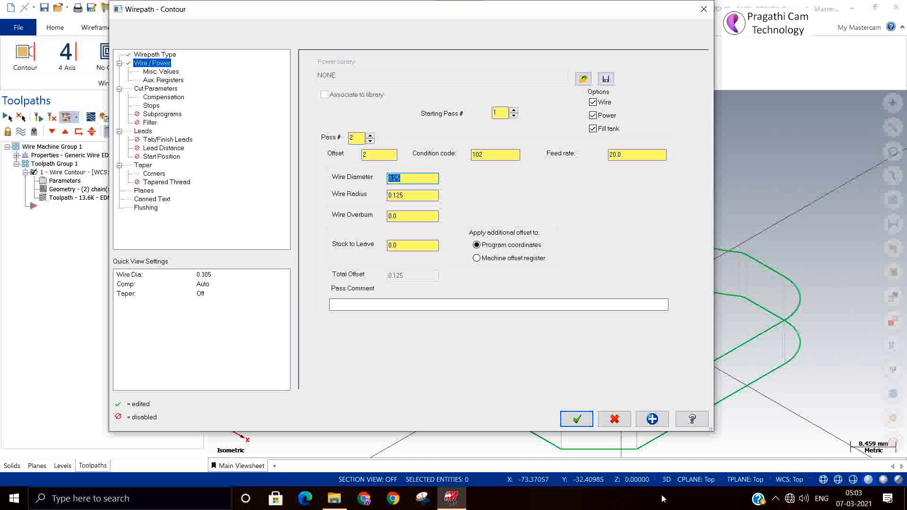
- Try applying the additional offset to the machine offset register, and set it back to program coordinates
{"action": "left_click", "coordinate": [405, 217]}
{"action": "left_click", "coordinate": [403, 245]}
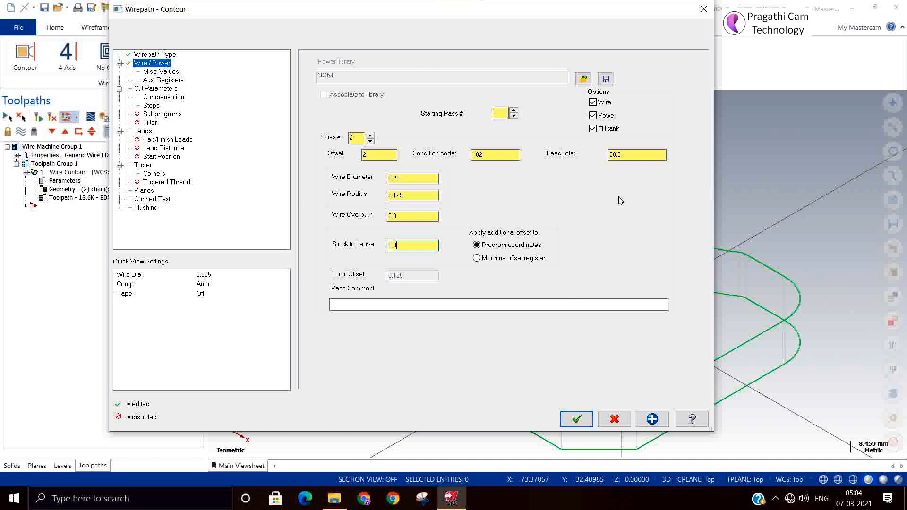
{"action": "left_click", "coordinate": [476, 259]}
{"action": "left_click", "coordinate": [477, 245]}
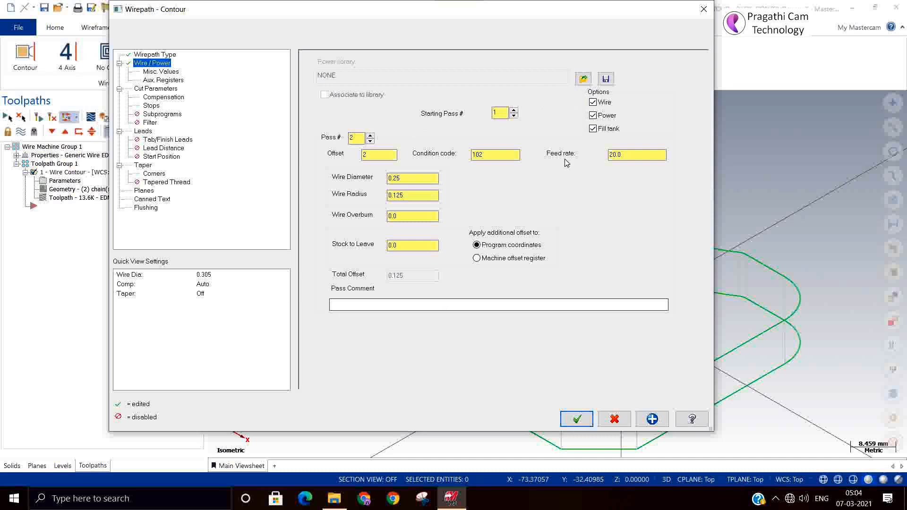
- Examine the pass, offset, wire and register fields in the power library editor, and close it
{"action": "left_click", "coordinate": [589, 80]}
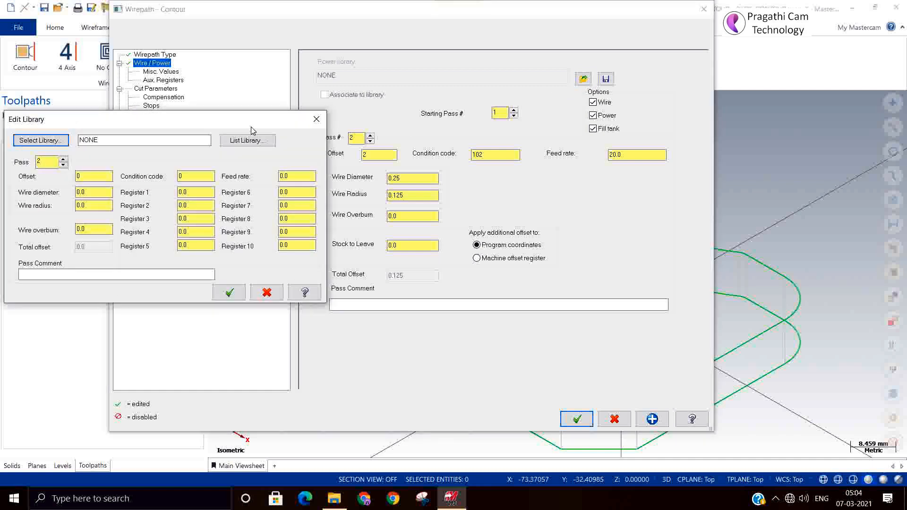
{"action": "left_click_drag", "start_coordinate": [251, 131], "coordinate": [839, 115]}
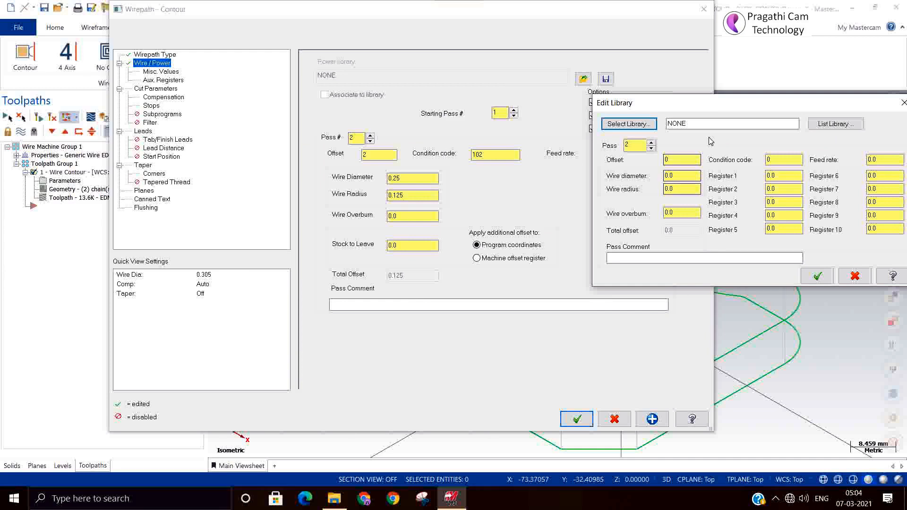
{"action": "left_click_drag", "start_coordinate": [728, 105], "coordinate": [481, 90]}
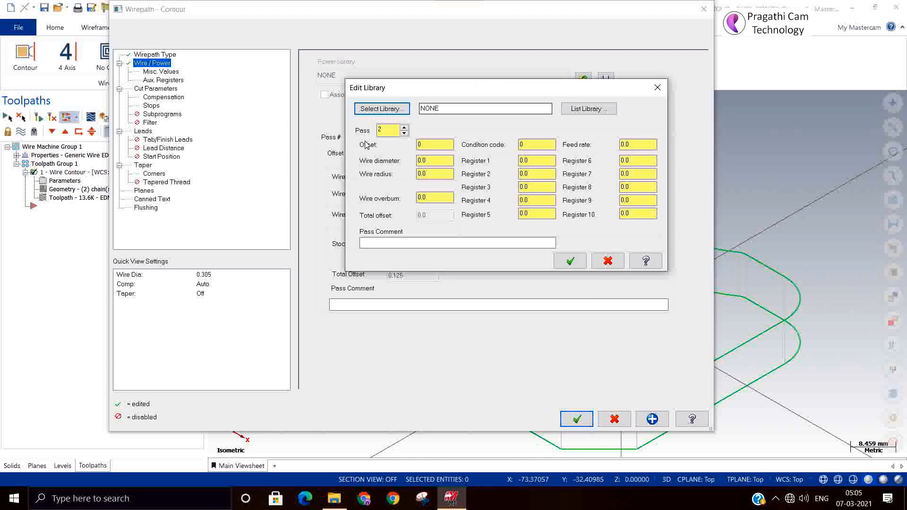
{"action": "left_click", "coordinate": [404, 128]}
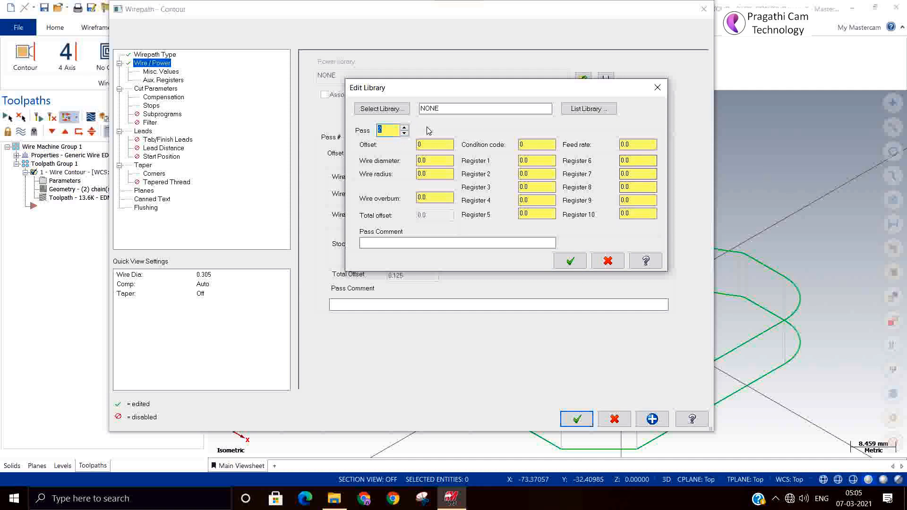
{"action": "left_click", "coordinate": [571, 263]}
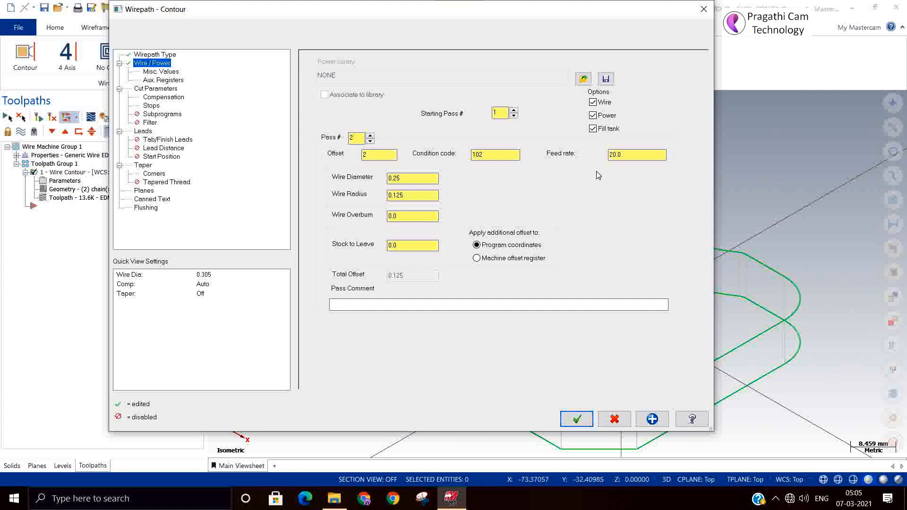
- List the power library's pass settings, look for a library file in Wire cut Module, and cancel the library editor
{"action": "left_click", "coordinate": [584, 78]}
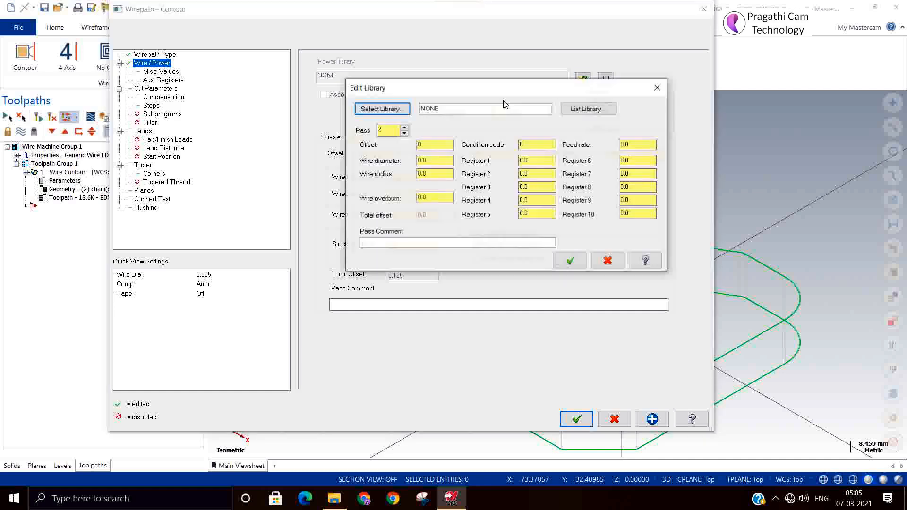
{"action": "left_click", "coordinate": [582, 109]}
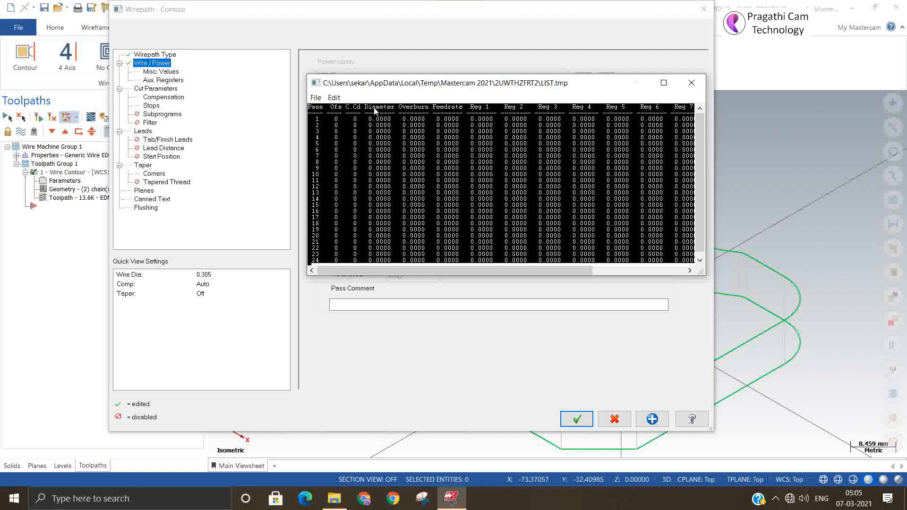
{"action": "left_click", "coordinate": [691, 83]}
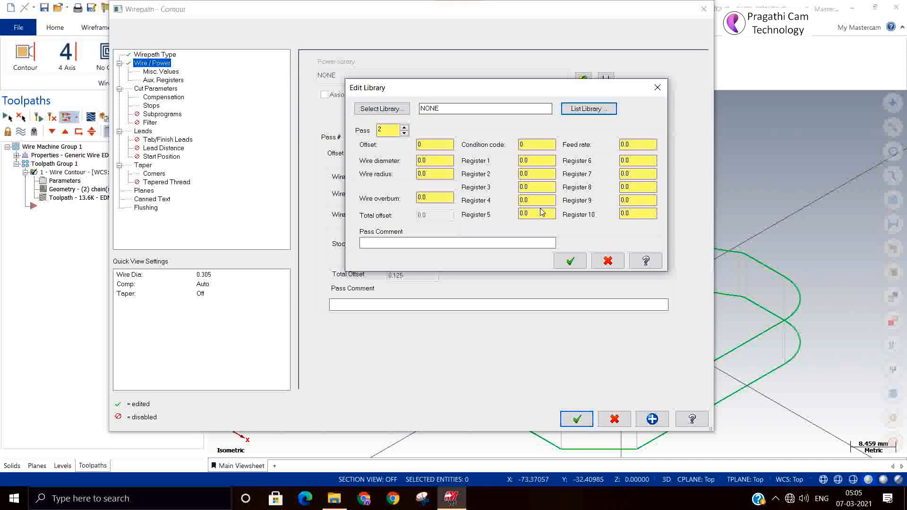
{"action": "left_click", "coordinate": [382, 108]}
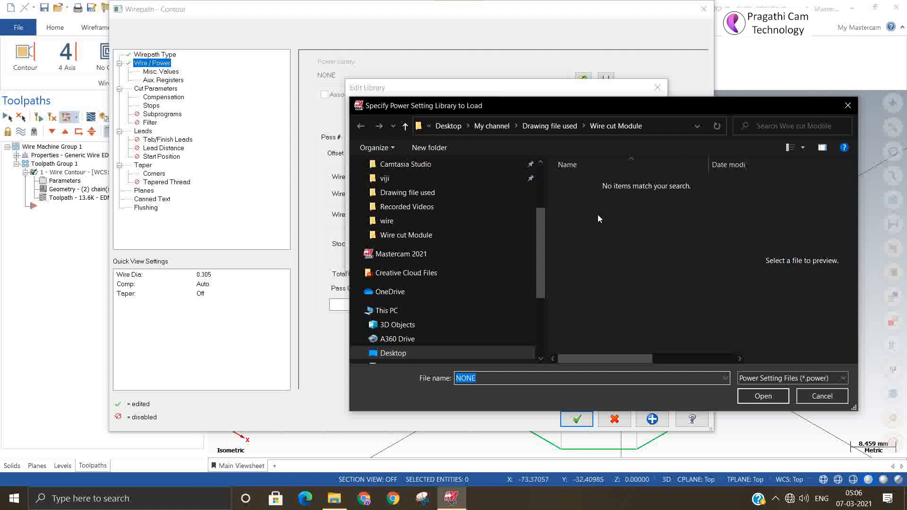
{"action": "left_click", "coordinate": [822, 395]}
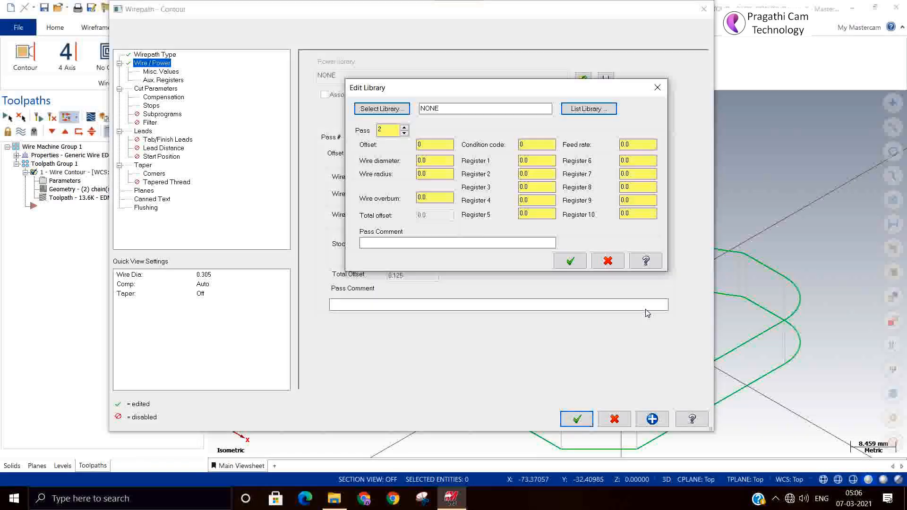
{"action": "left_click", "coordinate": [617, 263]}
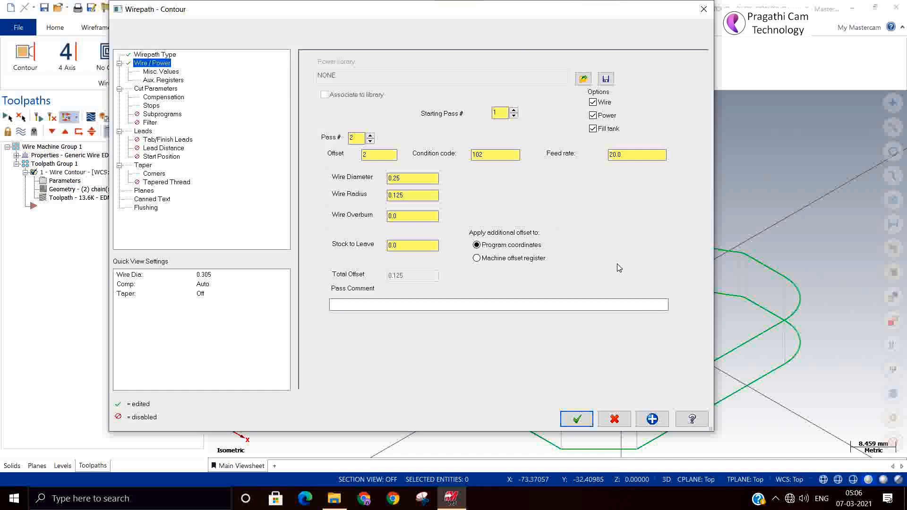
- Check the Misc. Values page, return to Wire / Power and view the power library's pass listing once more
{"action": "left_click", "coordinate": [160, 72]}
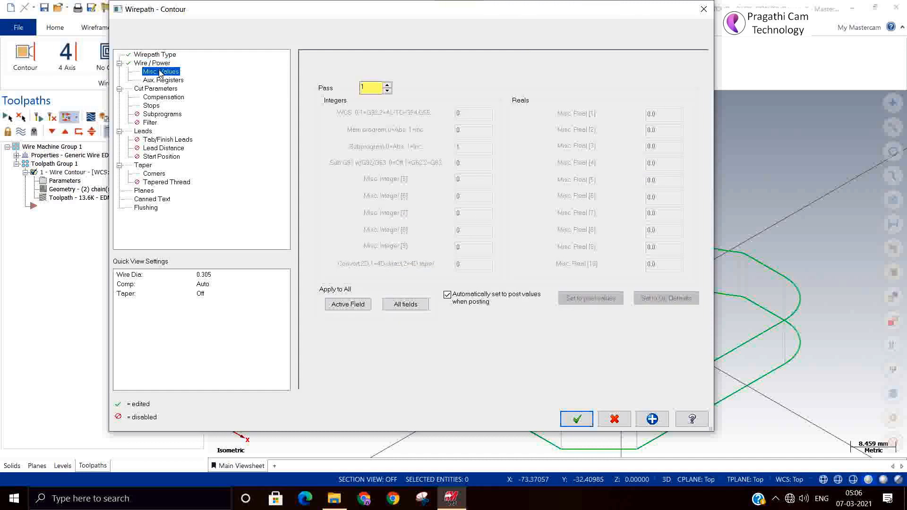
{"action": "left_click", "coordinate": [158, 63]}
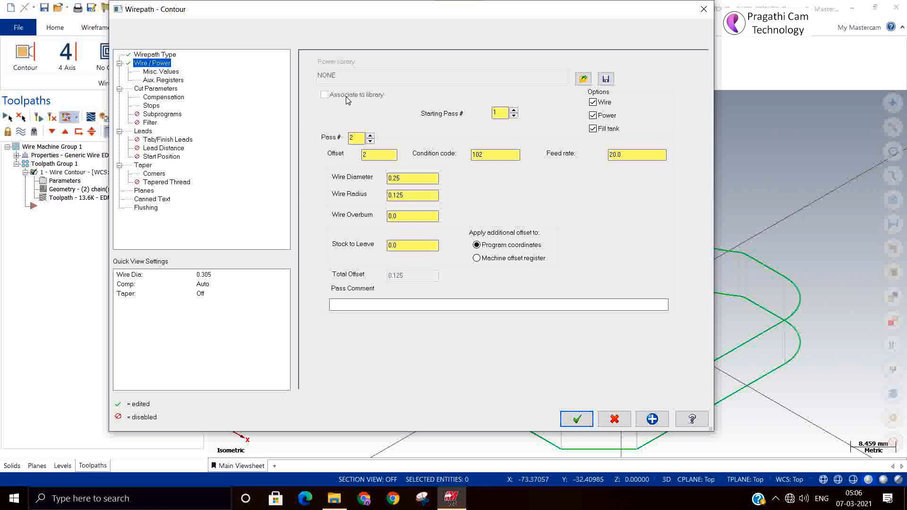
{"action": "left_click", "coordinate": [588, 84]}
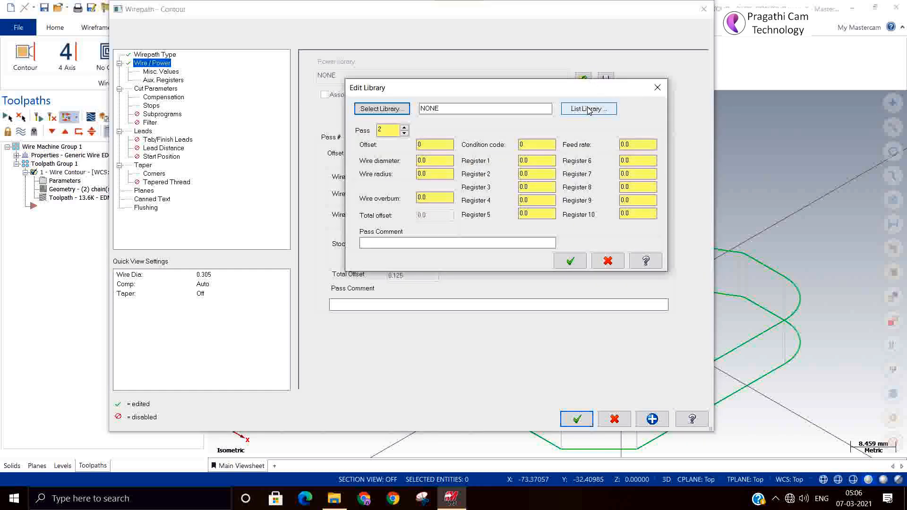
{"action": "left_click", "coordinate": [588, 109]}
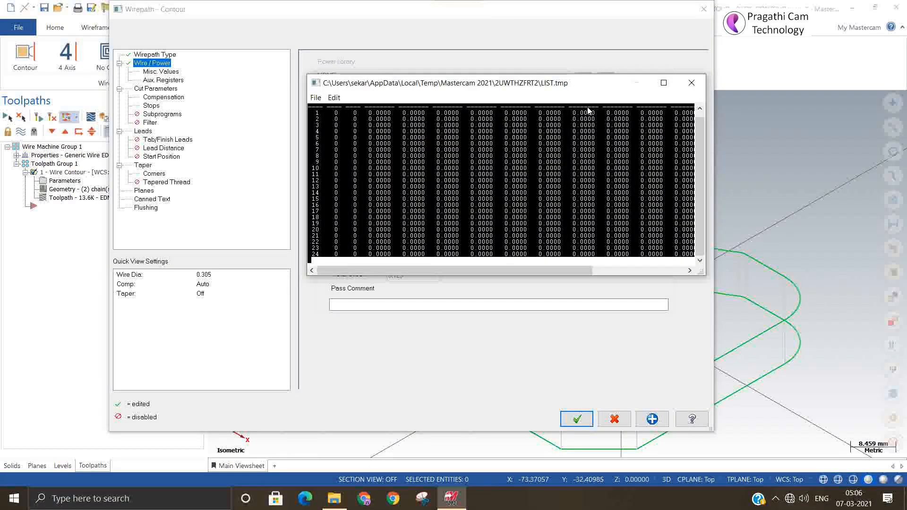
{"action": "left_click", "coordinate": [691, 82]}
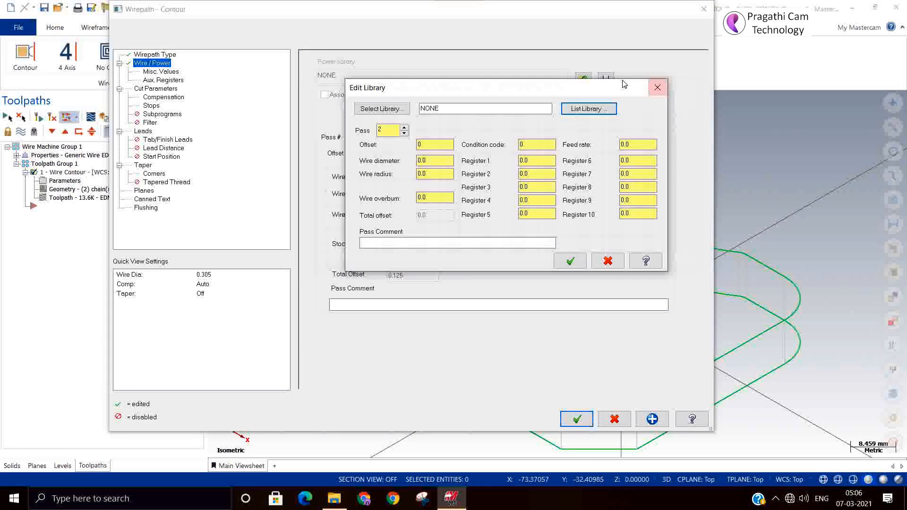
- Browse for a power setting library in the Shared Mastercam 2021 folder under C:\Users\Public\Public Documents
{"action": "left_click", "coordinate": [384, 109]}
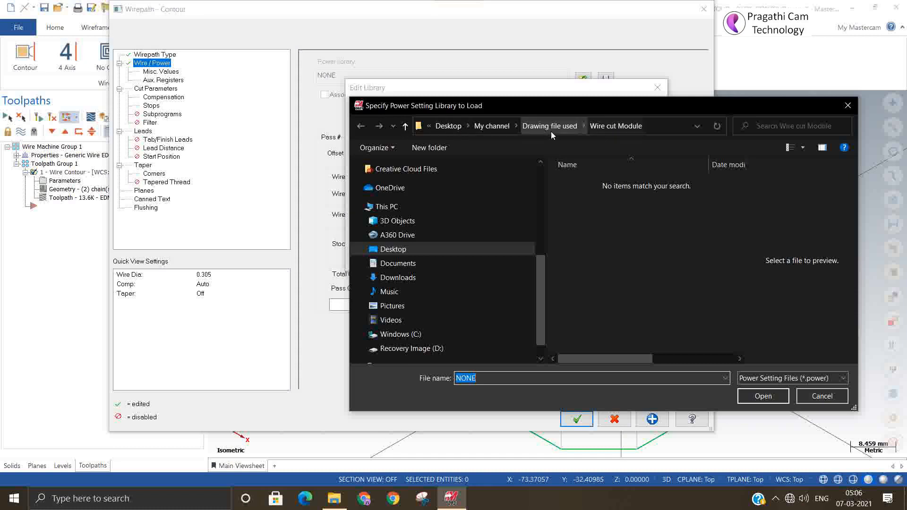
{"action": "left_click", "coordinate": [848, 106]}
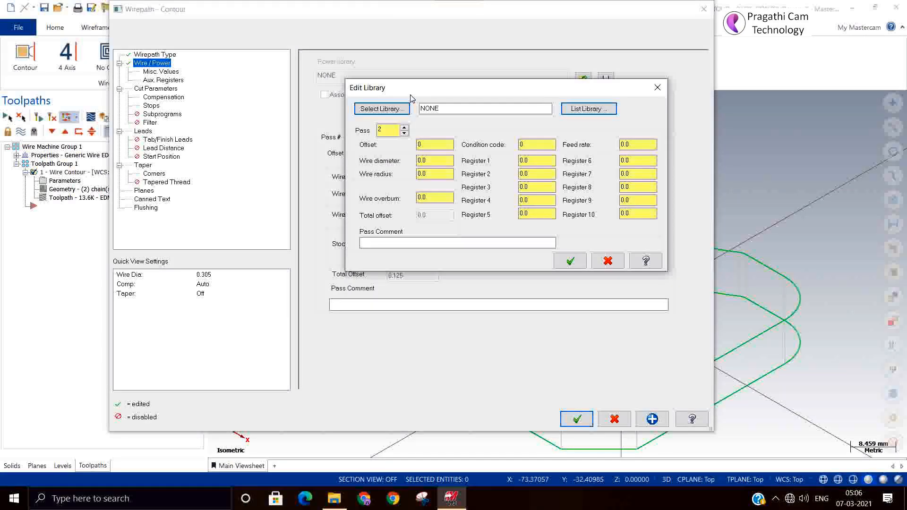
{"action": "left_click", "coordinate": [392, 107]}
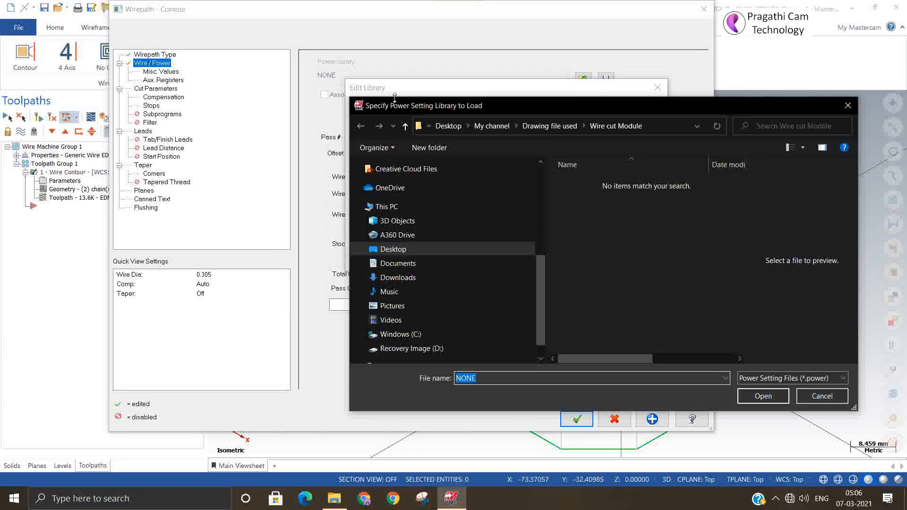
{"action": "left_click", "coordinate": [443, 334]}
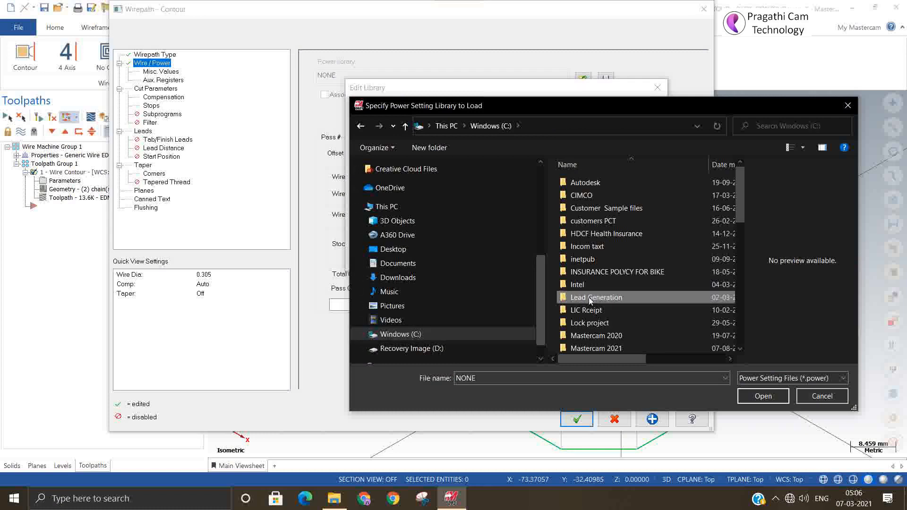
{"action": "scroll", "coordinate": [588, 304], "scroll_direction": "down", "scroll_amount": 5}
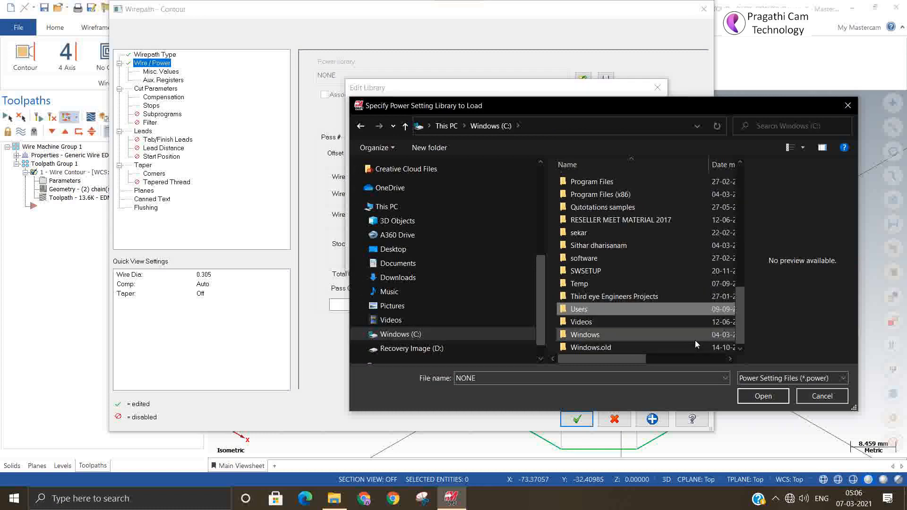
{"action": "double_click", "coordinate": [596, 310]}
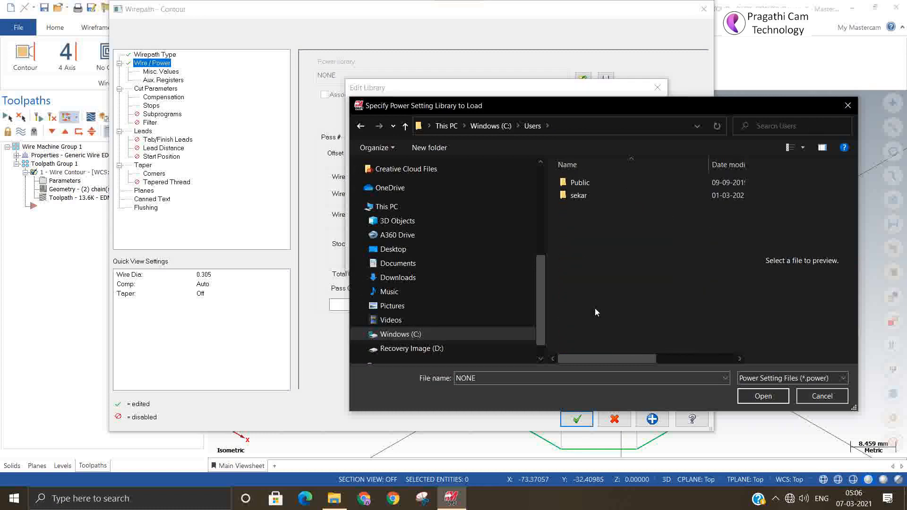
{"action": "double_click", "coordinate": [578, 183]}
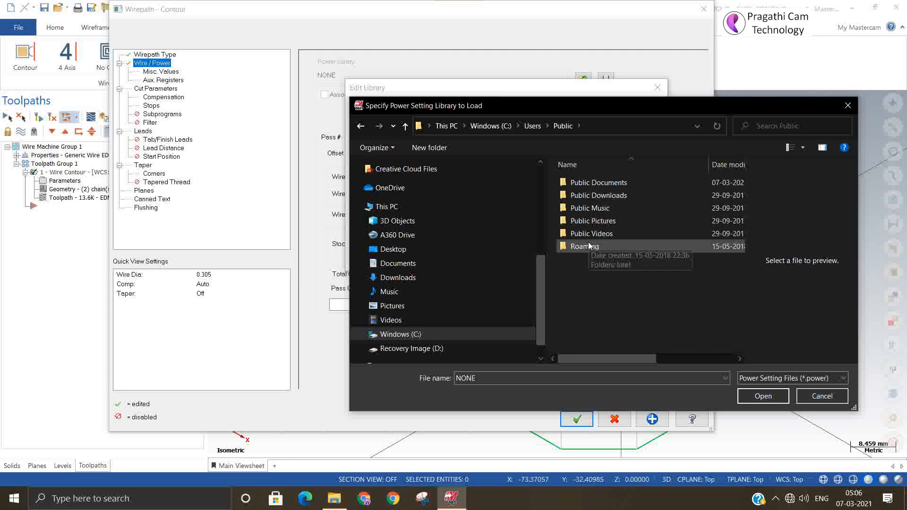
{"action": "double_click", "coordinate": [613, 182]}
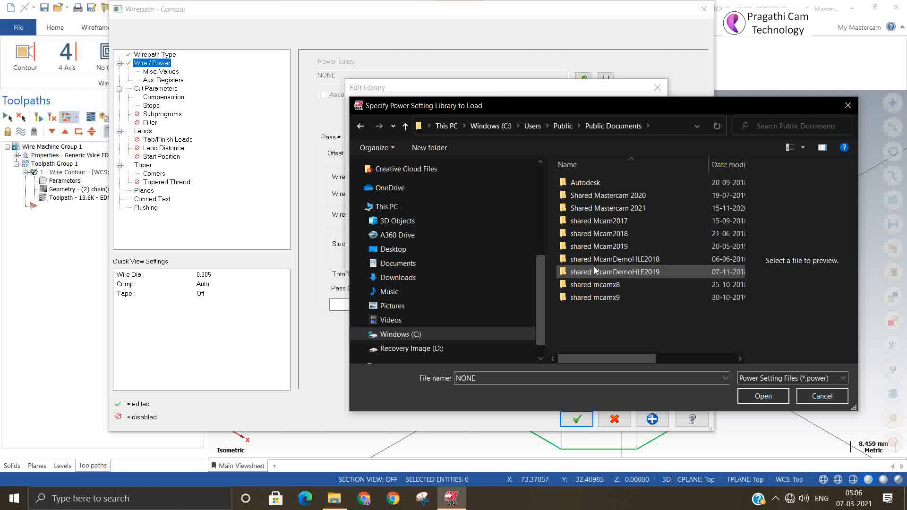
{"action": "left_click", "coordinate": [630, 209]}
{"action": "double_click", "coordinate": [631, 208]}
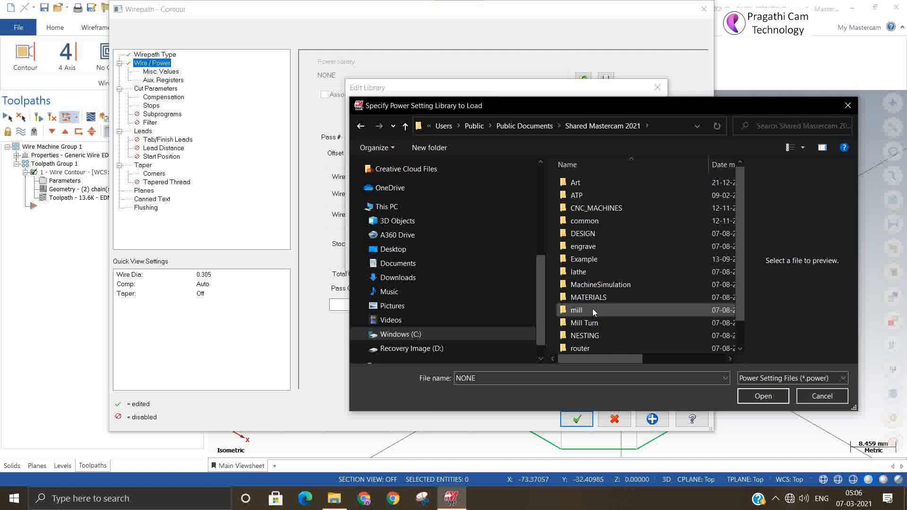
- Load ONA.POWER from the wire\Power folder as the power library in the library editor
{"action": "scroll", "coordinate": [586, 329], "scroll_direction": "down", "scroll_amount": 1}
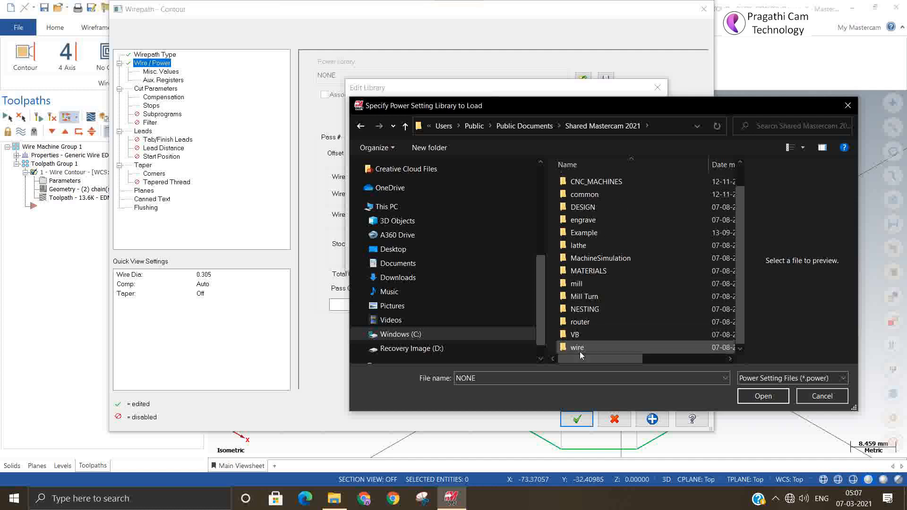
{"action": "left_click", "coordinate": [580, 350]}
{"action": "double_click", "coordinate": [581, 349]}
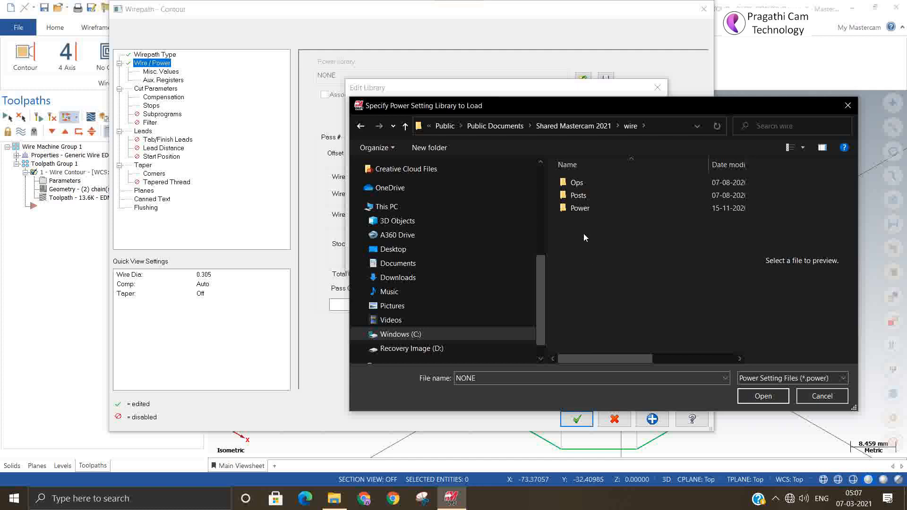
{"action": "left_click", "coordinate": [580, 212]}
{"action": "double_click", "coordinate": [579, 208]}
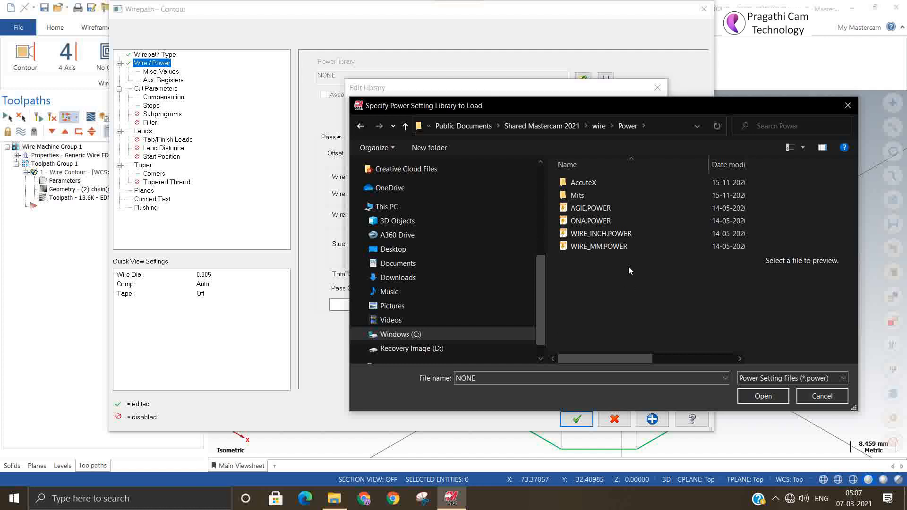
{"action": "left_click", "coordinate": [769, 382]}
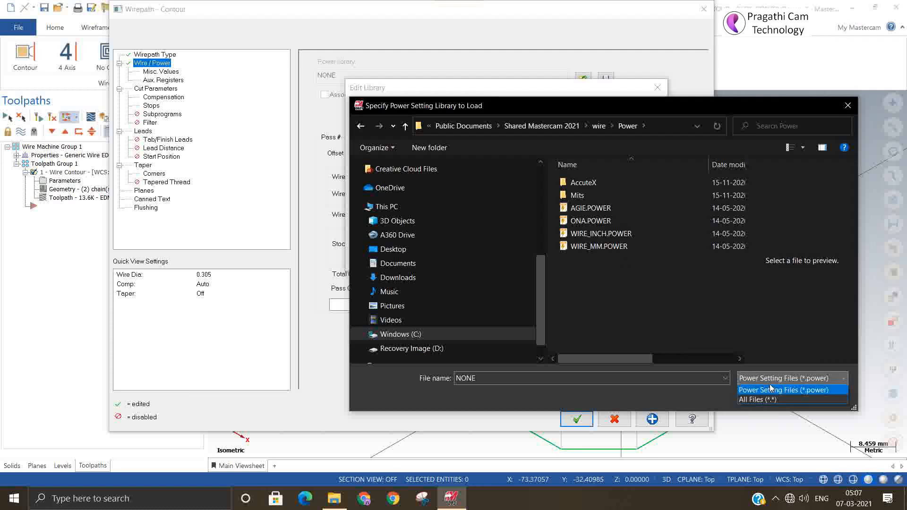
{"action": "left_click", "coordinate": [767, 392]}
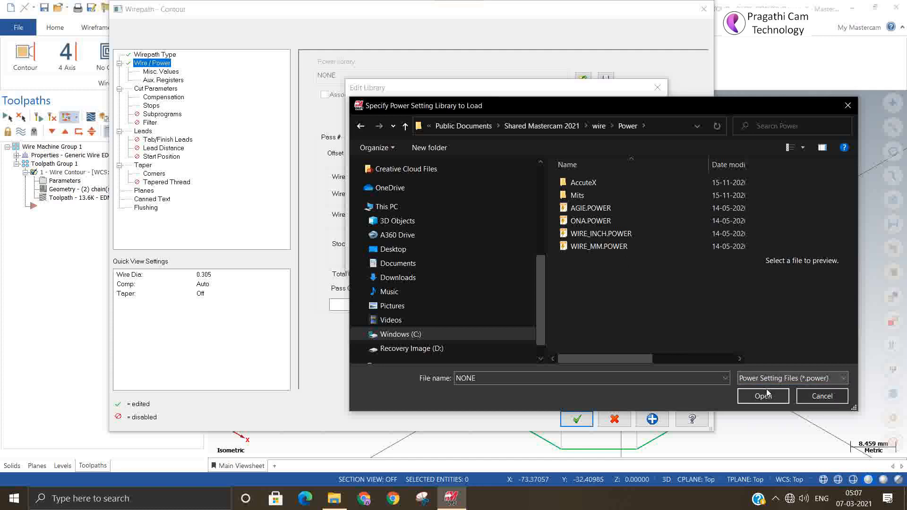
{"action": "left_click", "coordinate": [596, 222]}
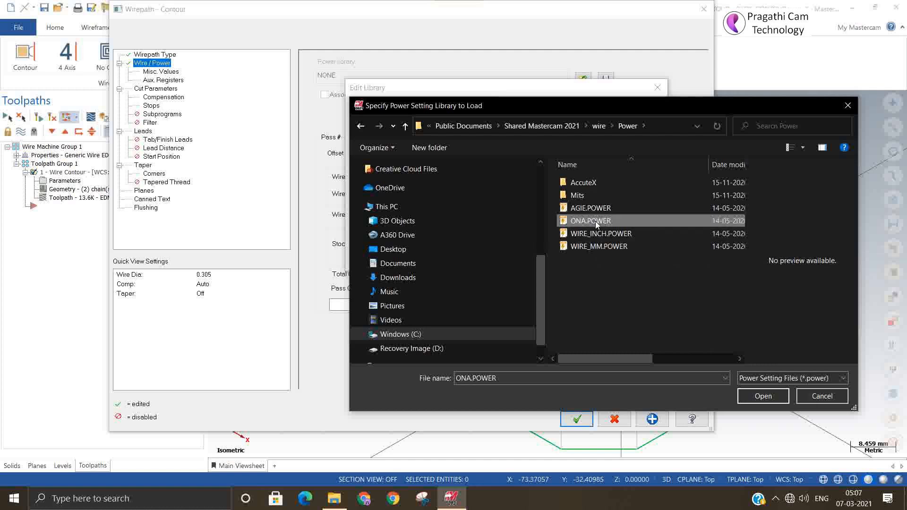
{"action": "left_click", "coordinate": [759, 397]}
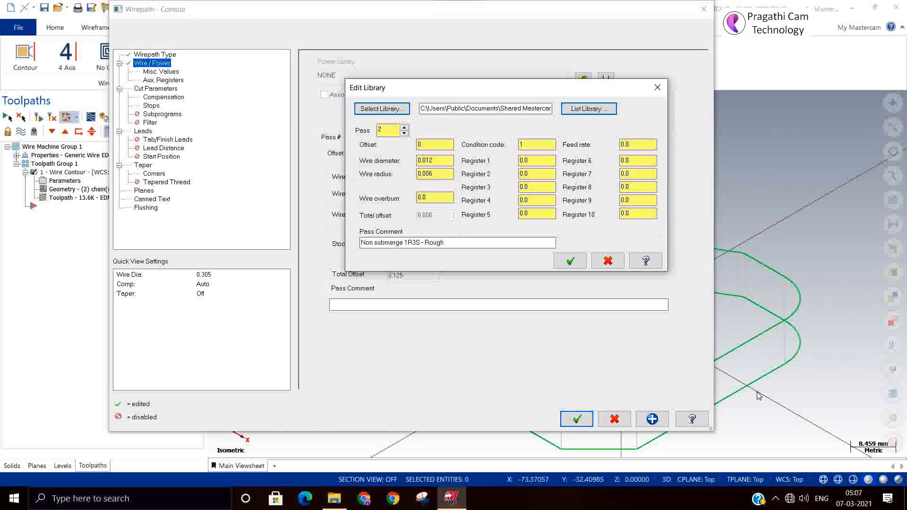
- Go to pass 3 of the loaded library, list all its pass settings, and close the listing
{"action": "left_click", "coordinate": [404, 128]}
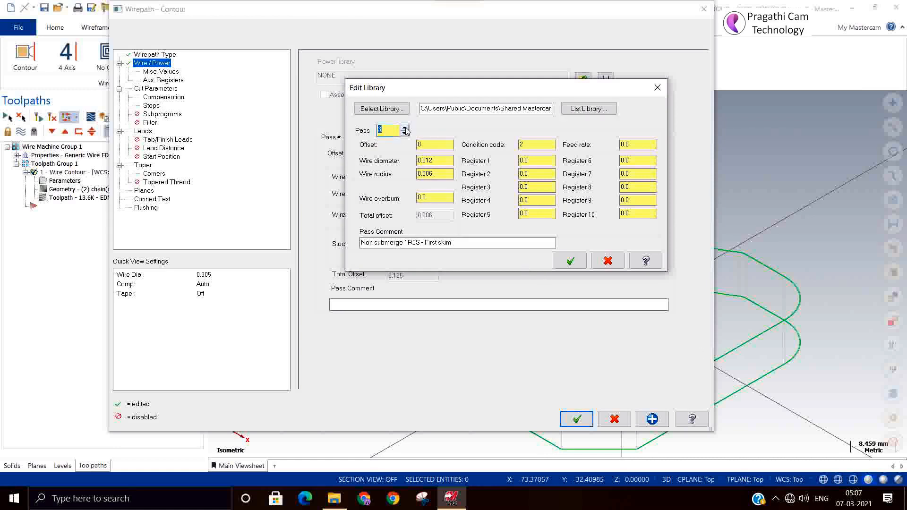
{"action": "left_click", "coordinate": [611, 112]}
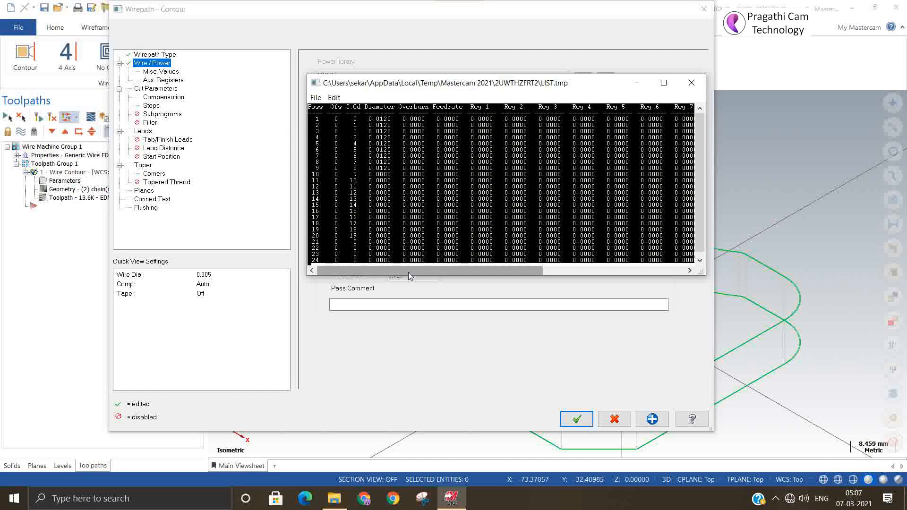
{"action": "left_click", "coordinate": [701, 83]}
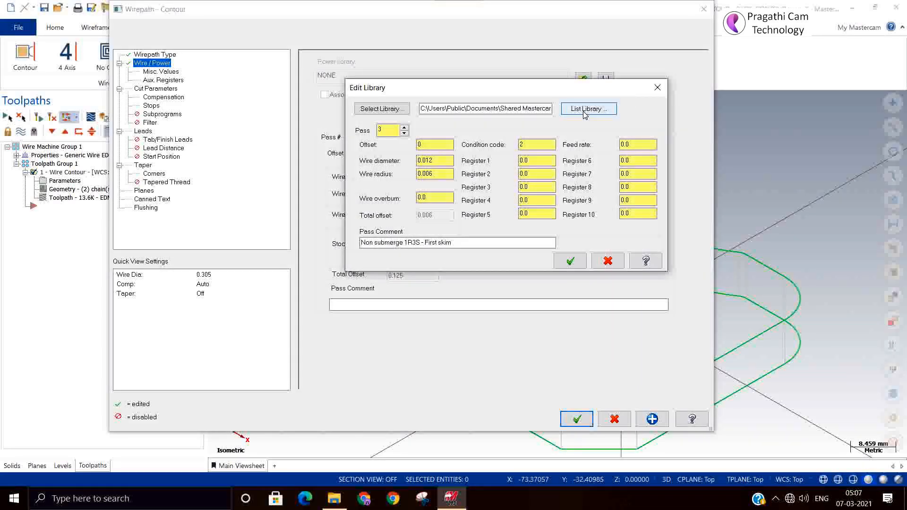
- Compare the Power folder's contents filtered by power setting files and by all files
{"action": "left_click", "coordinate": [386, 108]}
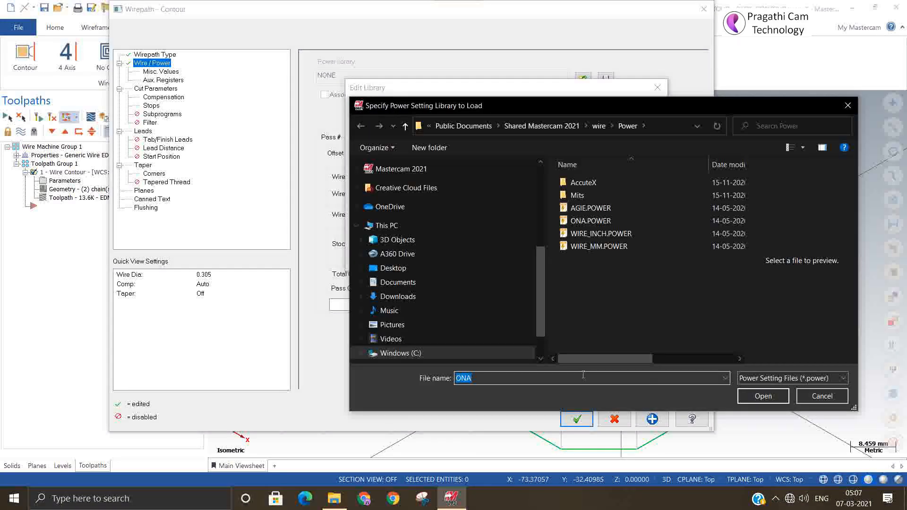
{"action": "left_click", "coordinate": [779, 377]}
{"action": "left_click", "coordinate": [764, 403]}
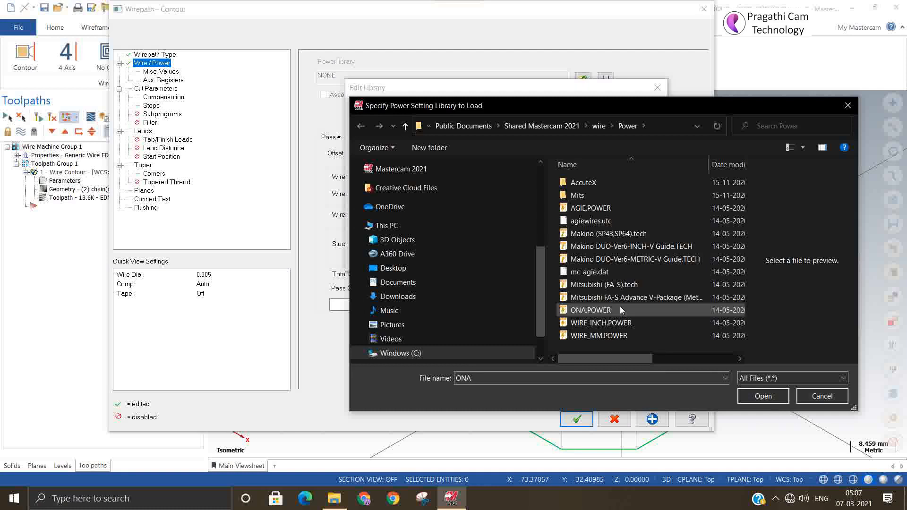
{"action": "left_click", "coordinate": [771, 378]}
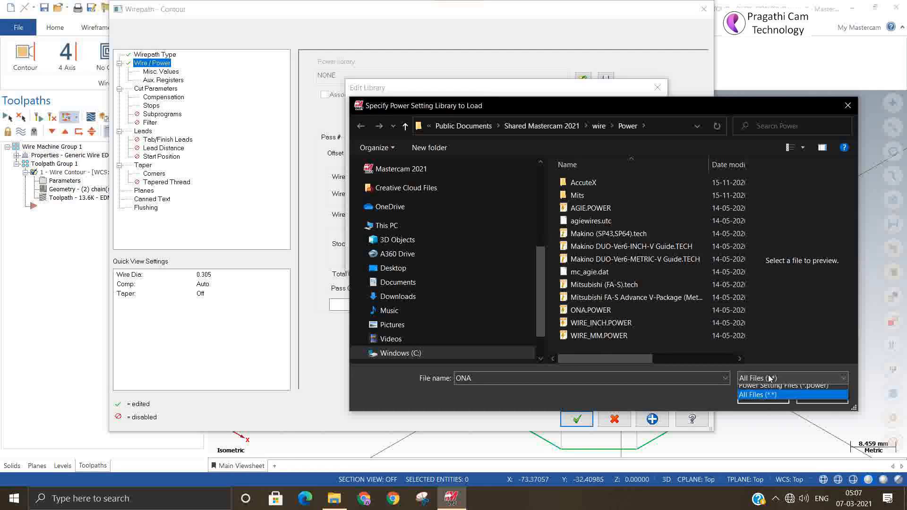
{"action": "left_click", "coordinate": [768, 390]}
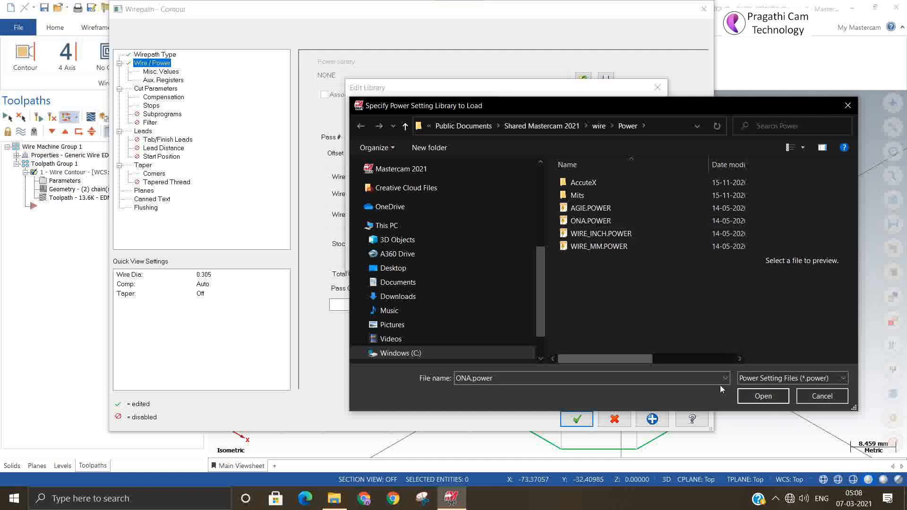
{"action": "left_click", "coordinate": [758, 379]}
{"action": "left_click", "coordinate": [756, 400]}
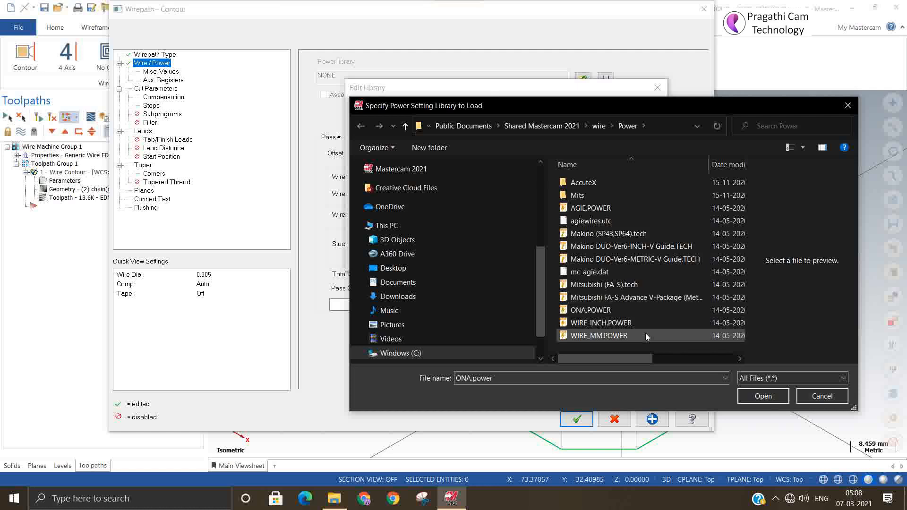
- Try to load Mitsubishi FA-S Advance V-Package (Metric).TECH as the power library, and close the library editor and contour parameters
{"action": "left_click", "coordinate": [648, 297]}
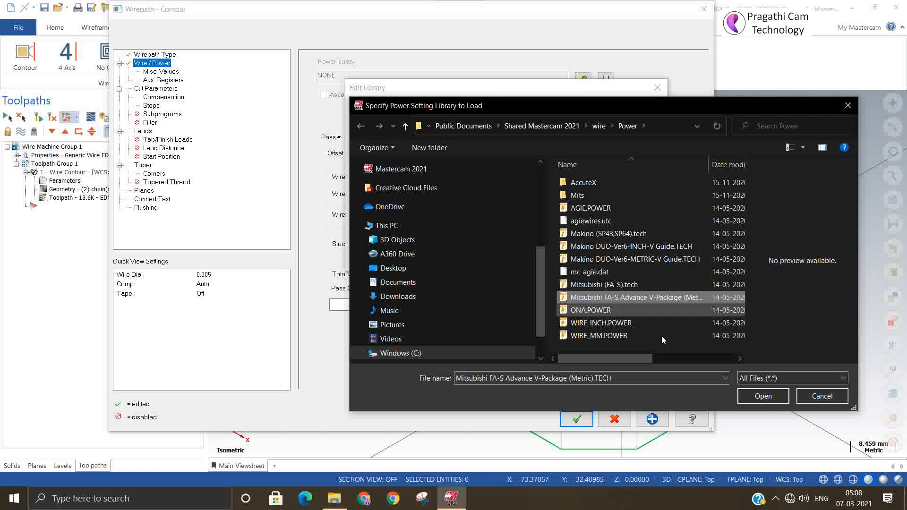
{"action": "left_click", "coordinate": [762, 397]}
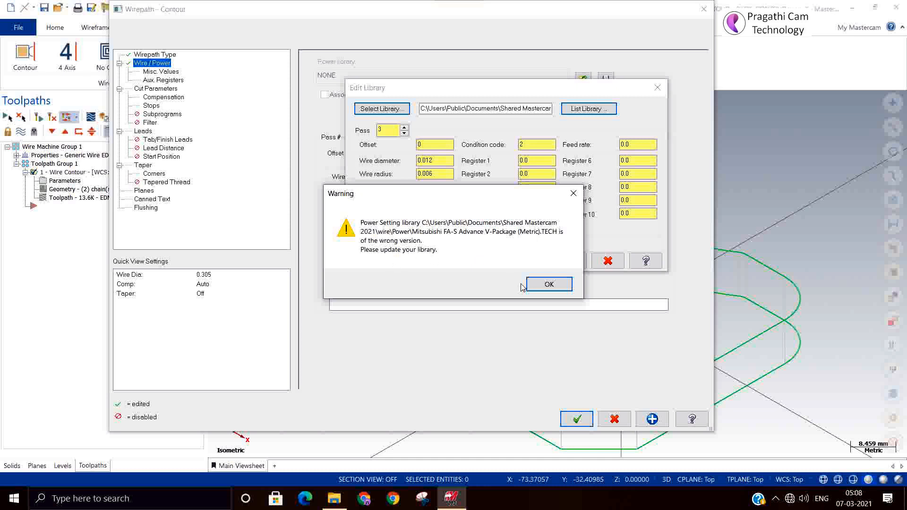
{"action": "left_click", "coordinate": [542, 285]}
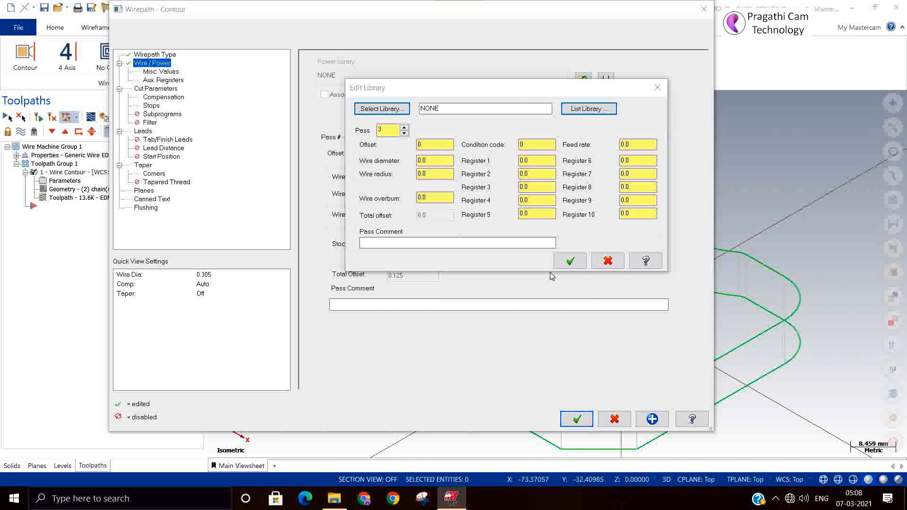
{"action": "left_click", "coordinate": [608, 261]}
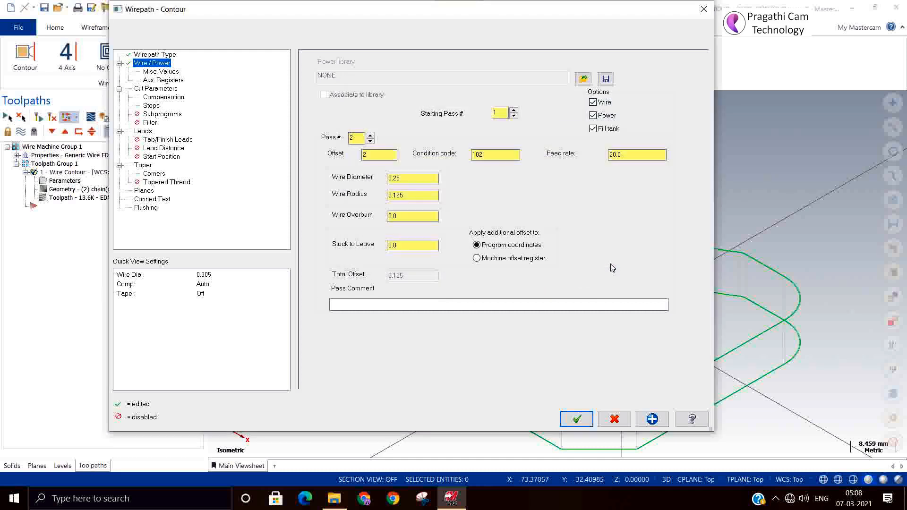
{"action": "left_click", "coordinate": [703, 10]}
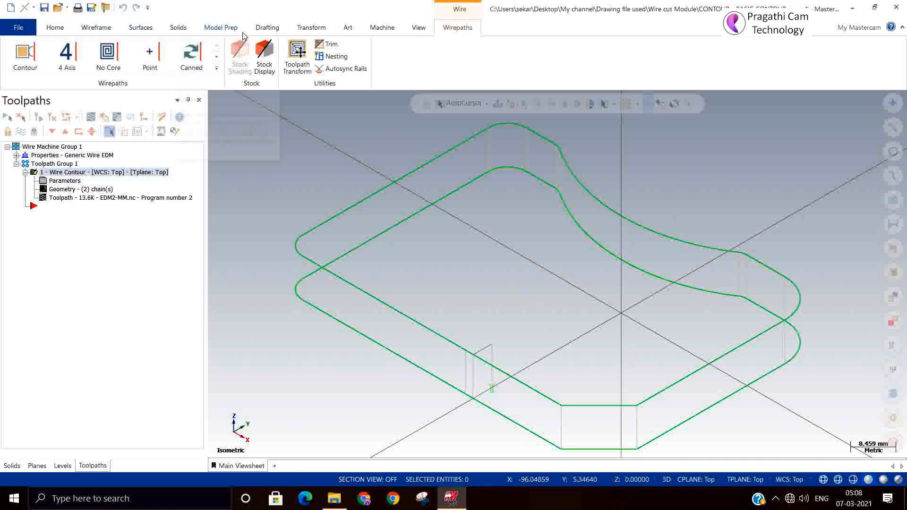
- Run the UpdatePost.dll add-in from the chooks folder
{"action": "left_click", "coordinate": [55, 27]}
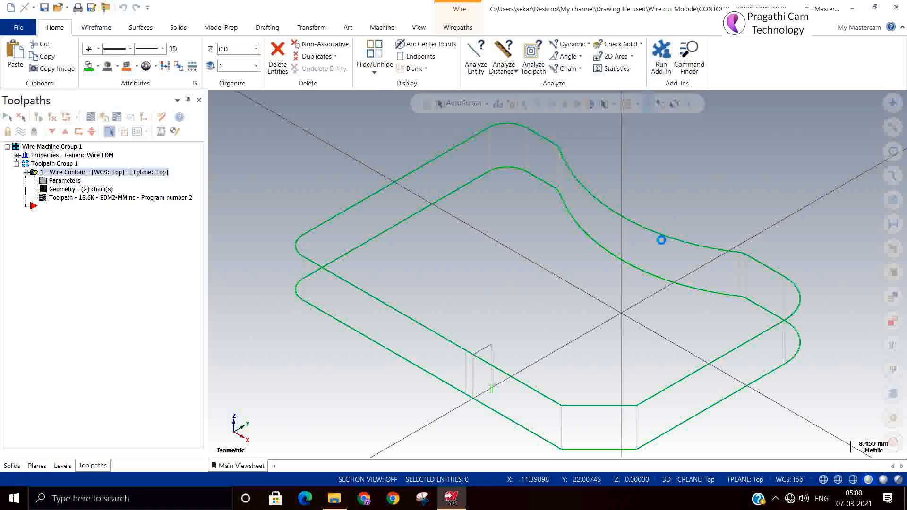
{"action": "key", "text": "alt+c"}
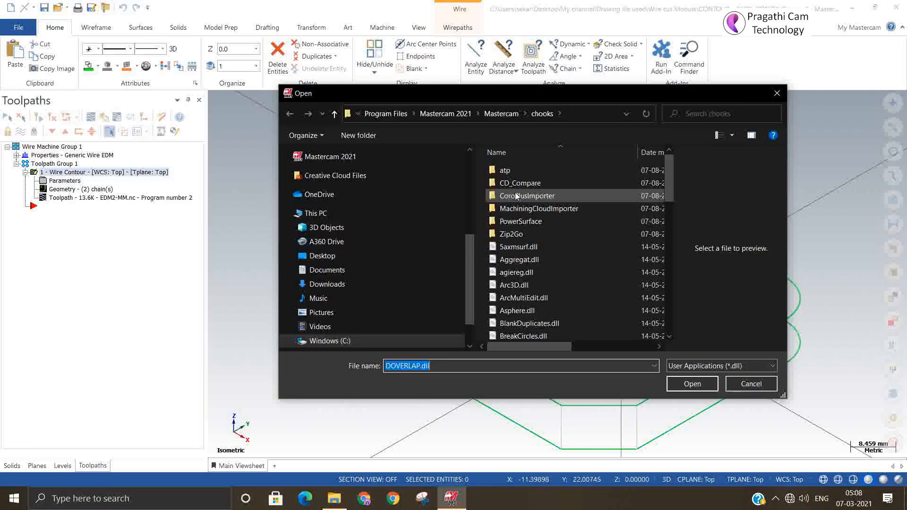
{"action": "left_click", "coordinate": [519, 208]}
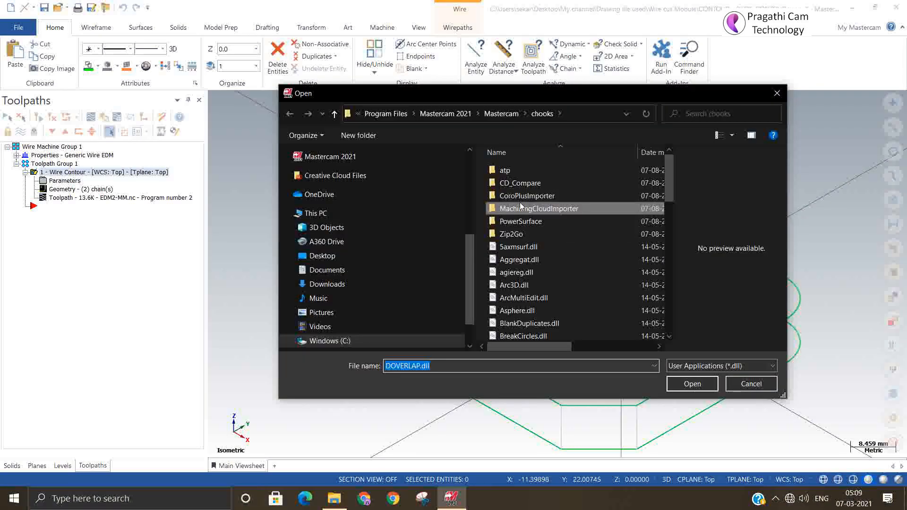
{"action": "key", "text": "u"}
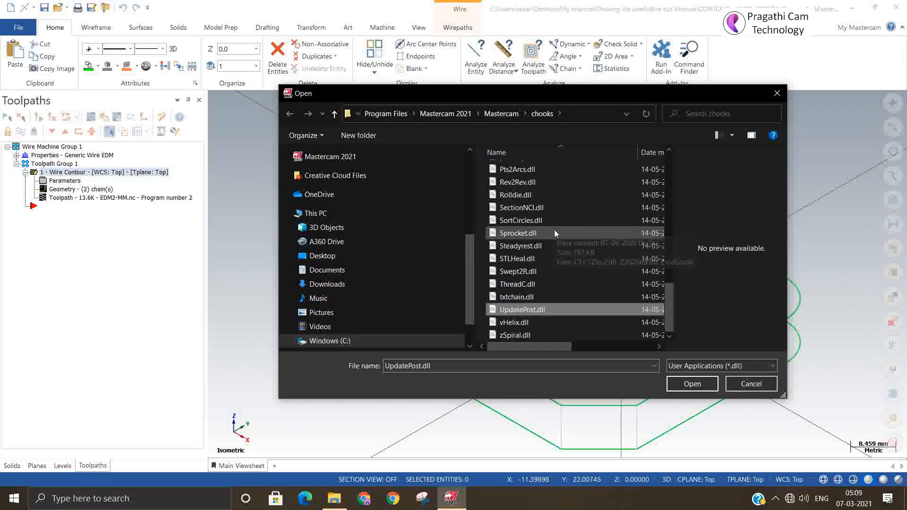
{"action": "left_click", "coordinate": [683, 384]}
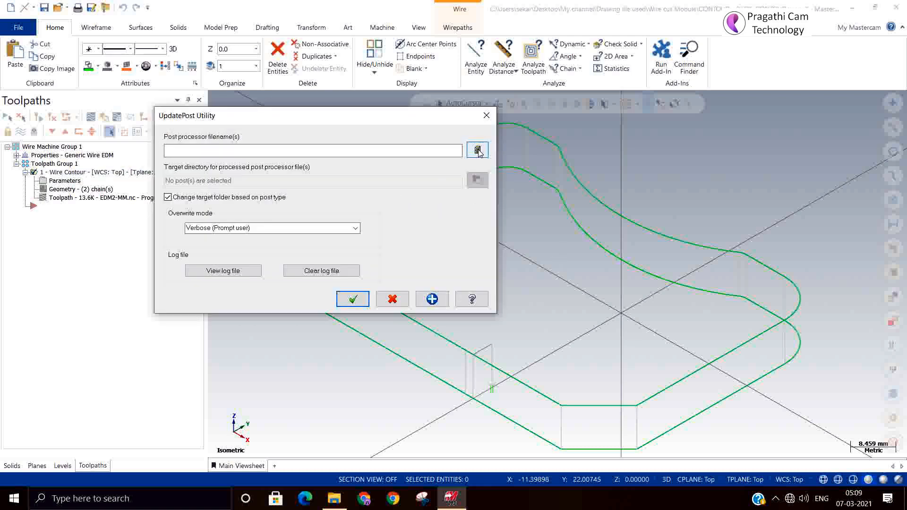
- Start choosing a post file for the update and browse to Public Documents\Shared Mastercam 2021 on drive C:
{"action": "left_click", "coordinate": [478, 150]}
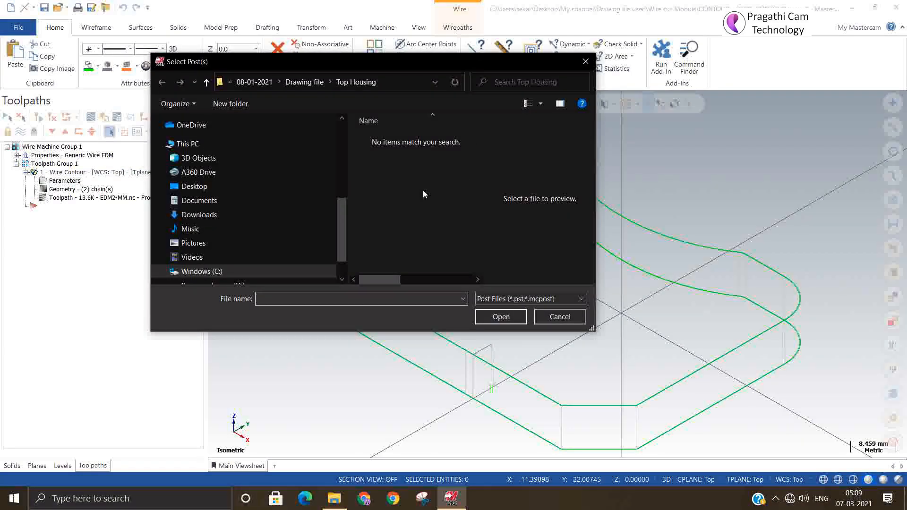
{"action": "left_click", "coordinate": [231, 273]}
{"action": "scroll", "coordinate": [409, 216], "scroll_direction": "down", "scroll_amount": 2}
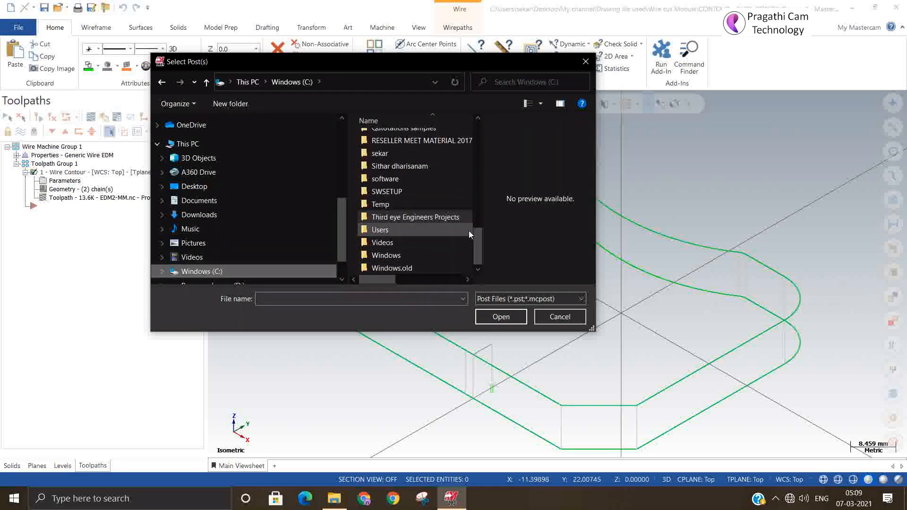
{"action": "double_click", "coordinate": [391, 229]}
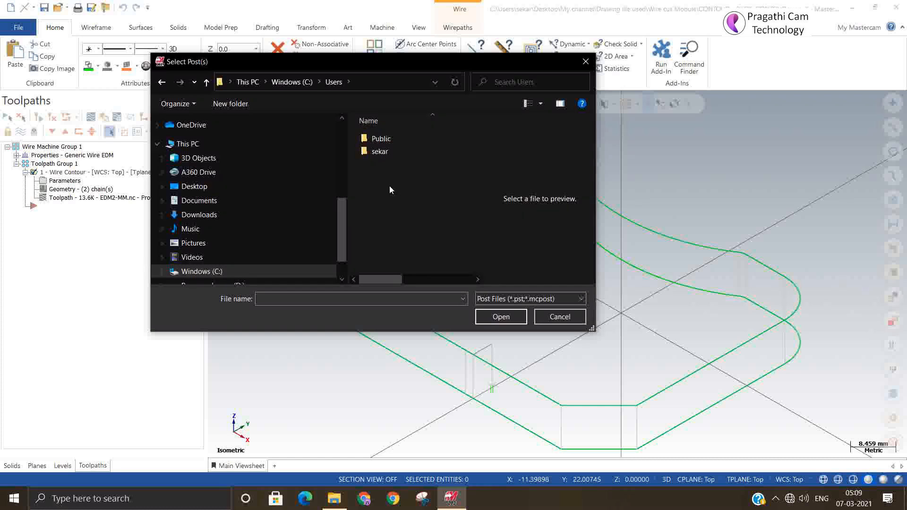
{"action": "left_click", "coordinate": [377, 138]}
{"action": "double_click", "coordinate": [377, 138]}
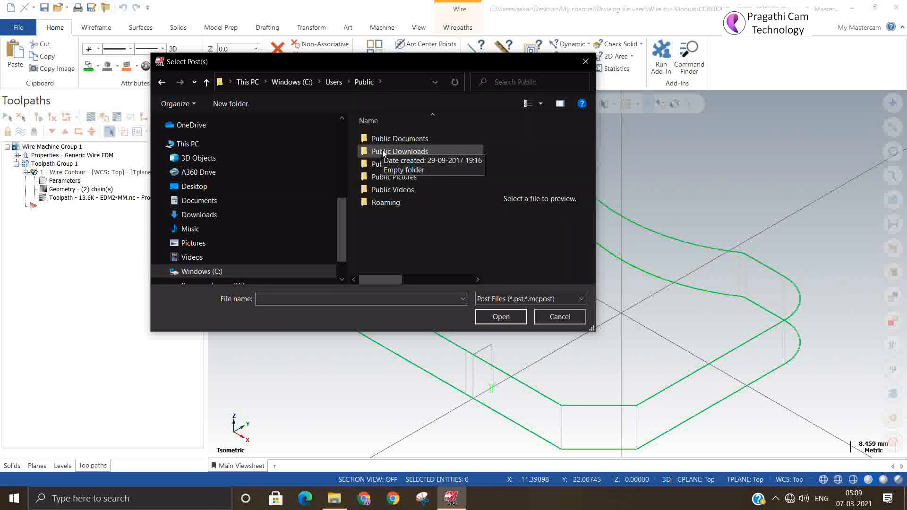
{"action": "double_click", "coordinate": [387, 139]}
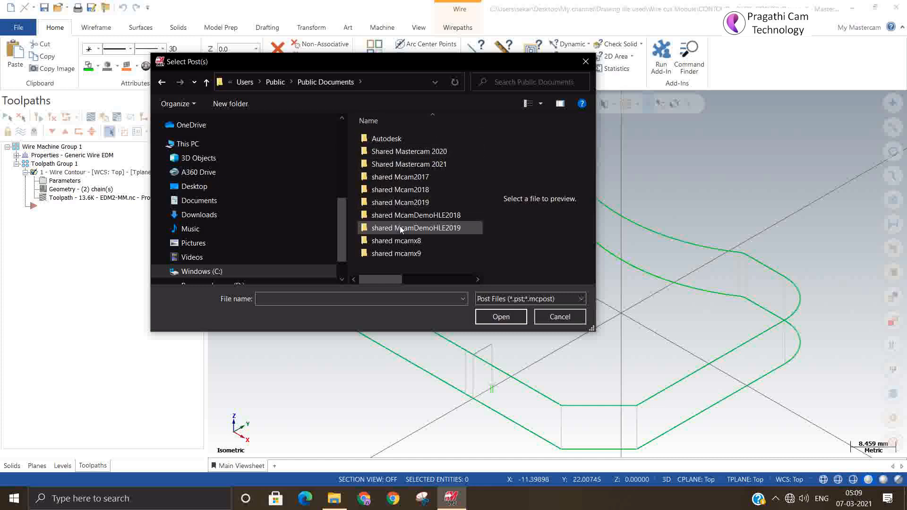
{"action": "double_click", "coordinate": [409, 166]}
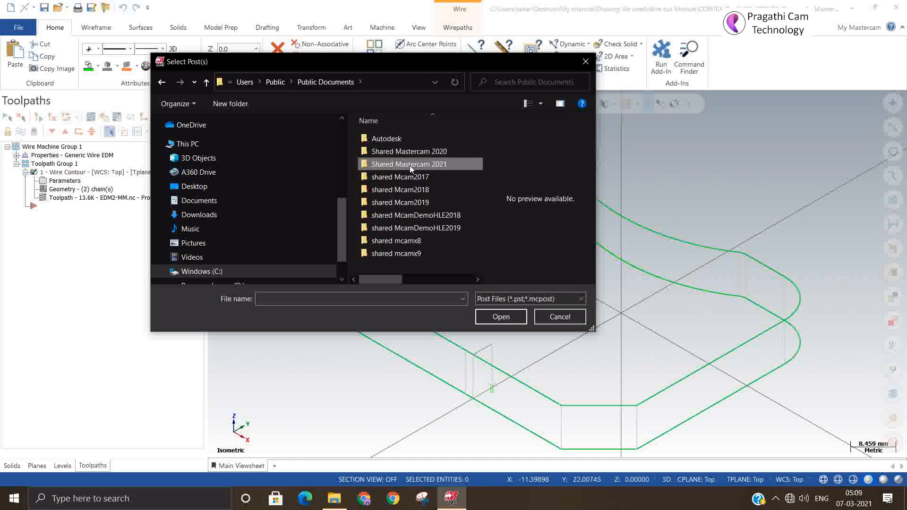
- Check the selectable post file types and browse to the wire\Power folder inside Shared Mastercam 2021
{"action": "left_click", "coordinate": [555, 299]}
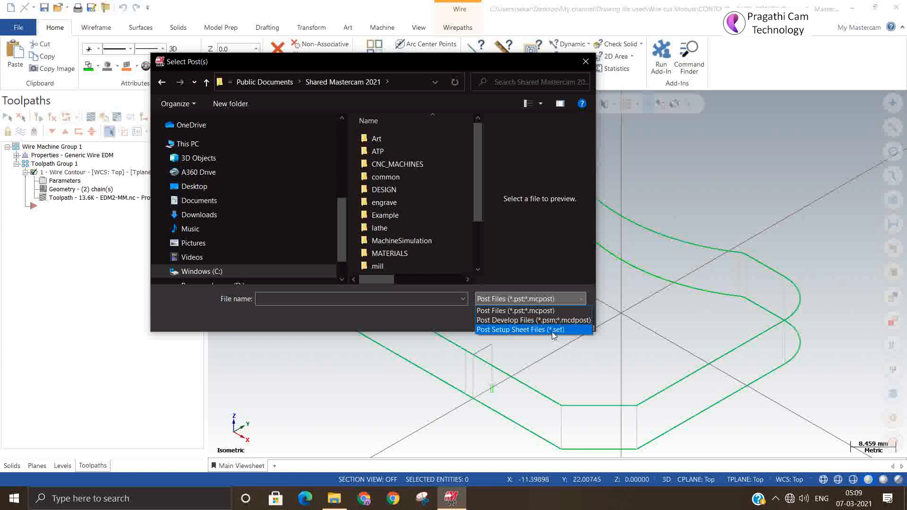
{"action": "left_click", "coordinate": [478, 204]}
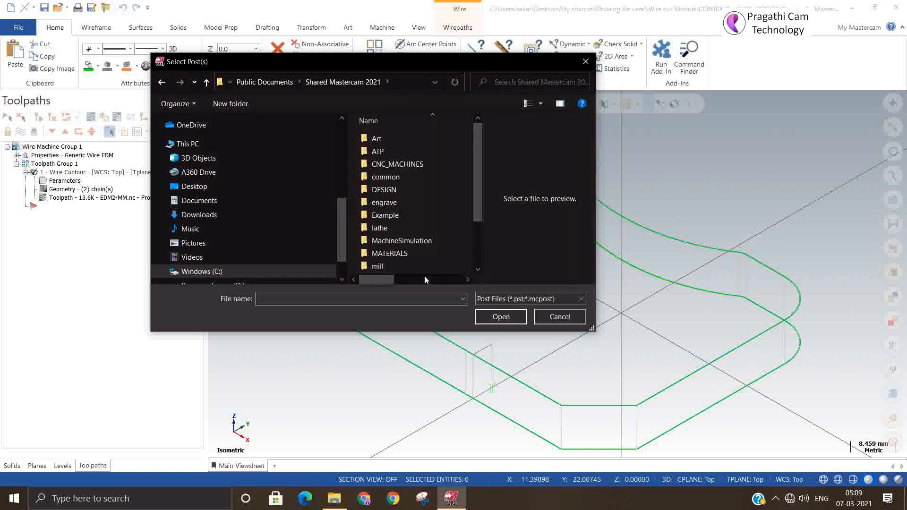
{"action": "left_click_drag", "start_coordinate": [475, 195], "coordinate": [476, 235]}
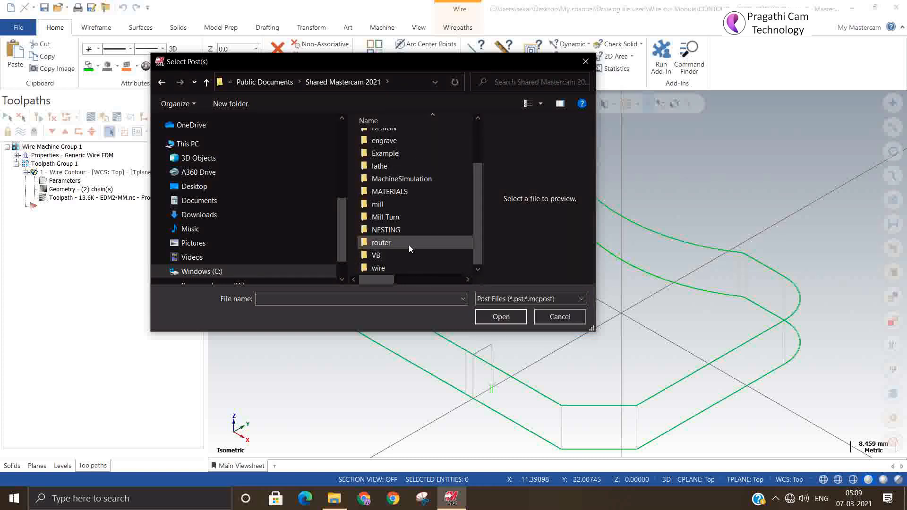
{"action": "double_click", "coordinate": [387, 268]}
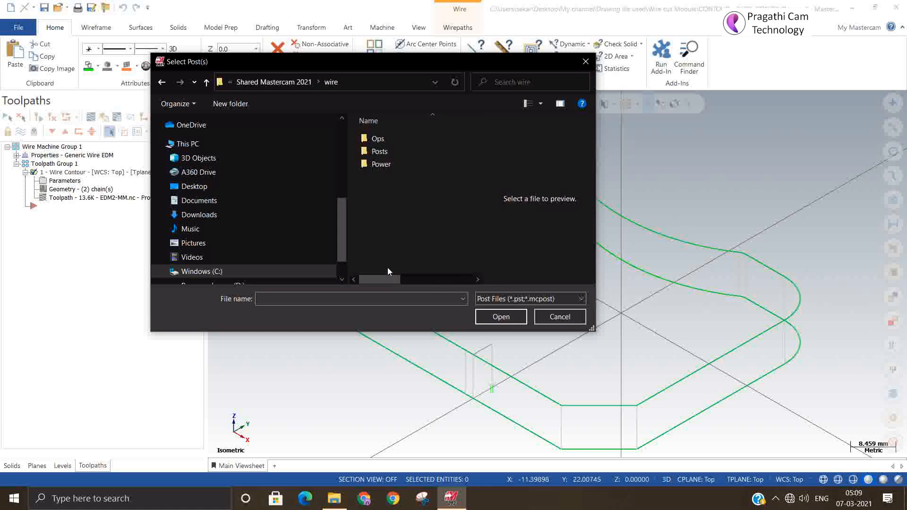
{"action": "double_click", "coordinate": [389, 168]}
- Check the Power folder for post, post develop and post setup sheet files, and close the UpdatePost utility without selecting any
{"action": "left_click", "coordinate": [529, 299]}
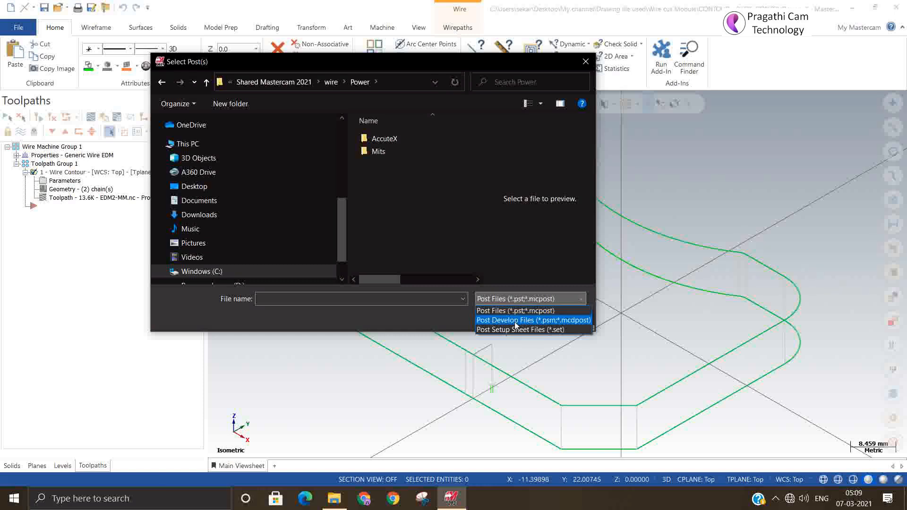
{"action": "left_click", "coordinate": [516, 321]}
{"action": "left_click", "coordinate": [529, 299]}
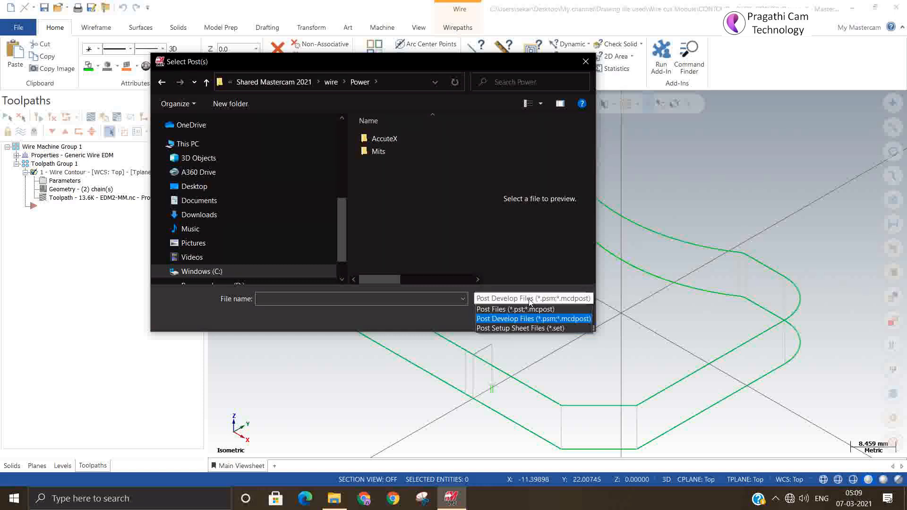
{"action": "left_click", "coordinate": [523, 329]}
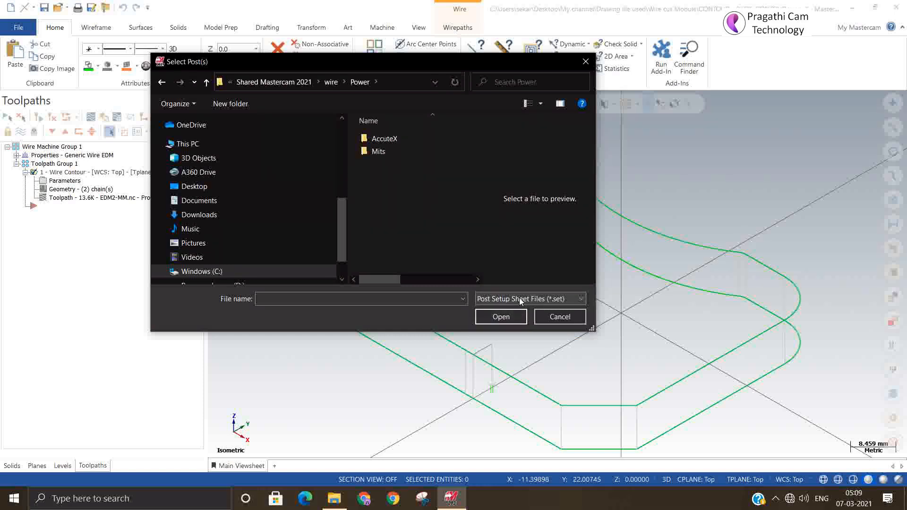
{"action": "left_click", "coordinate": [519, 298]}
{"action": "left_click", "coordinate": [520, 311]}
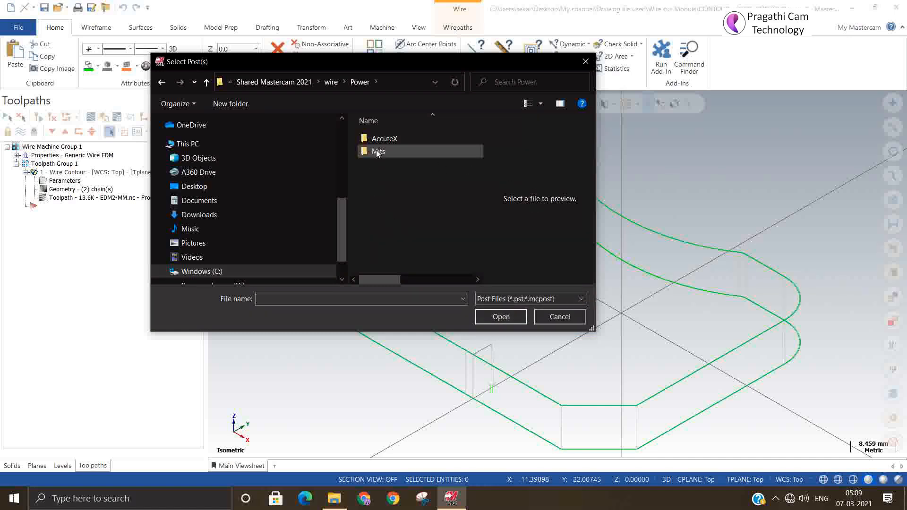
{"action": "left_click", "coordinate": [522, 299]}
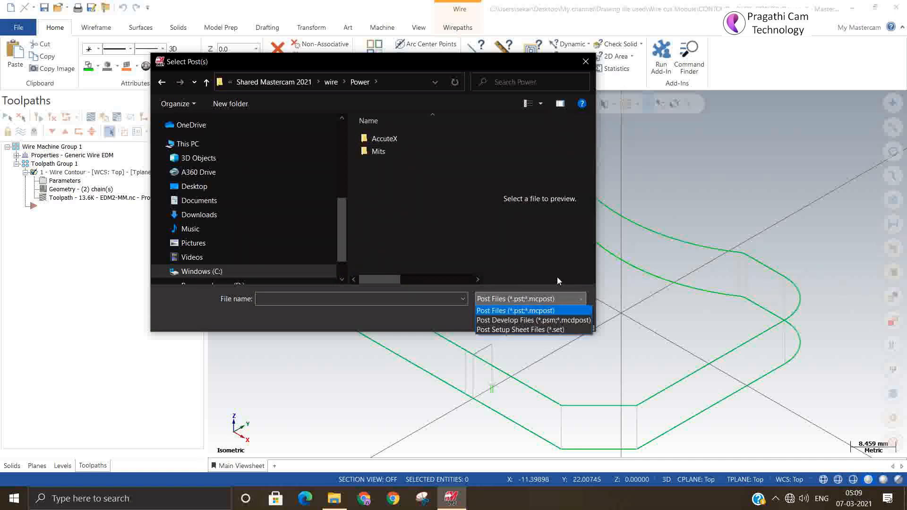
{"action": "left_click", "coordinate": [586, 62]}
{"action": "left_click", "coordinate": [586, 61]}
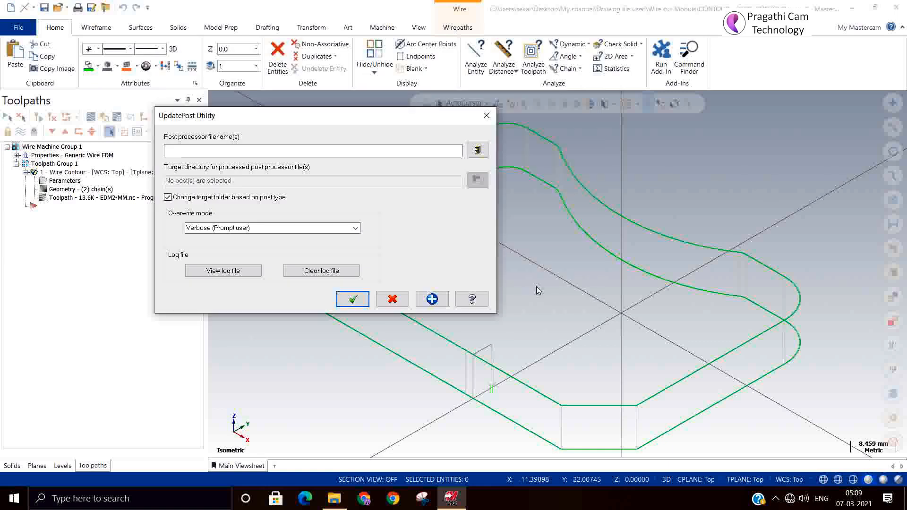
{"action": "left_click", "coordinate": [486, 116]}
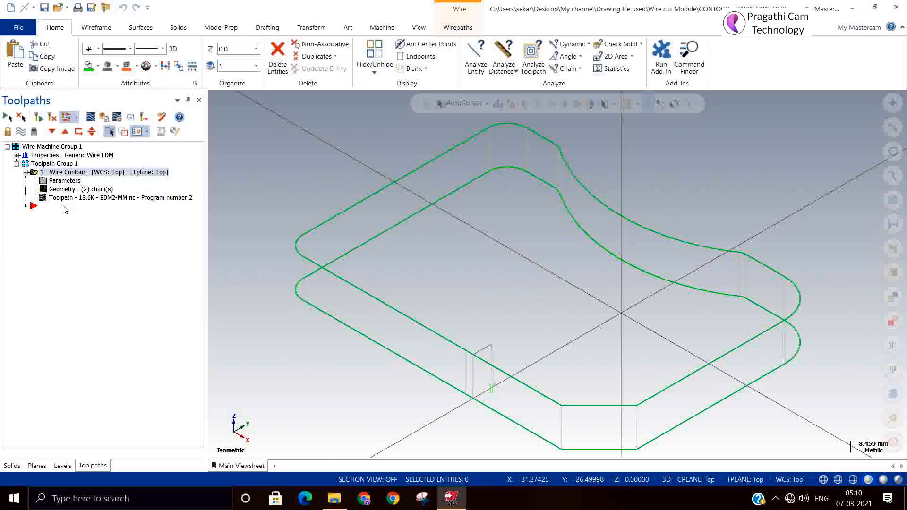
- Examine the replacement machine definition files and their file type filter in the machine group's file properties, and close the properties without replacing
{"action": "left_click", "coordinate": [17, 155]}
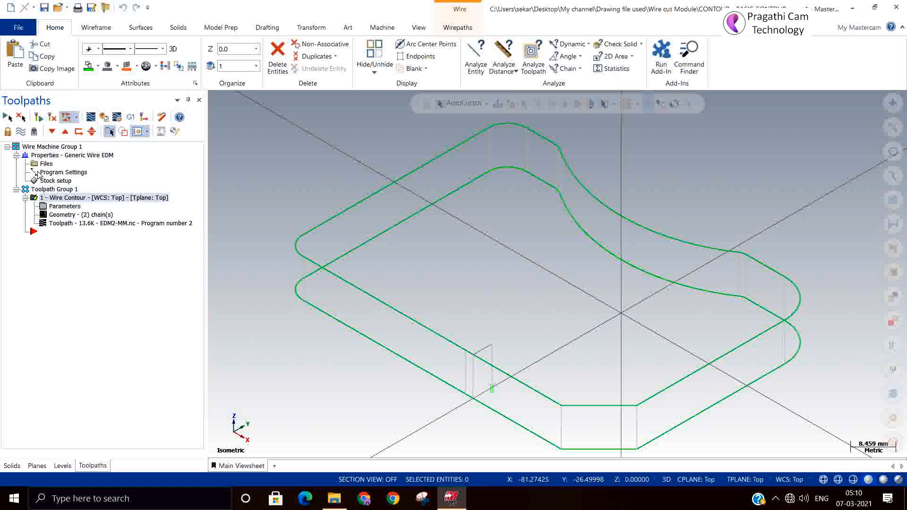
{"action": "left_click", "coordinate": [46, 163]}
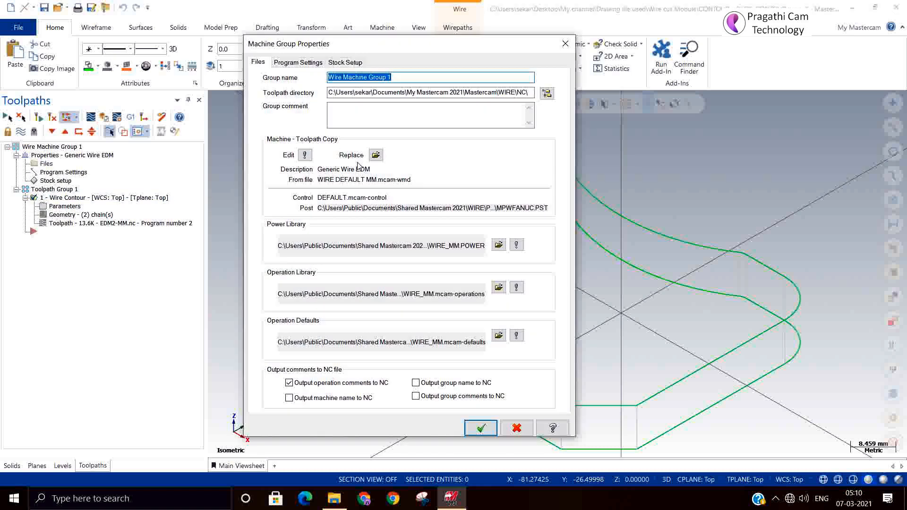
{"action": "left_click", "coordinate": [376, 156]}
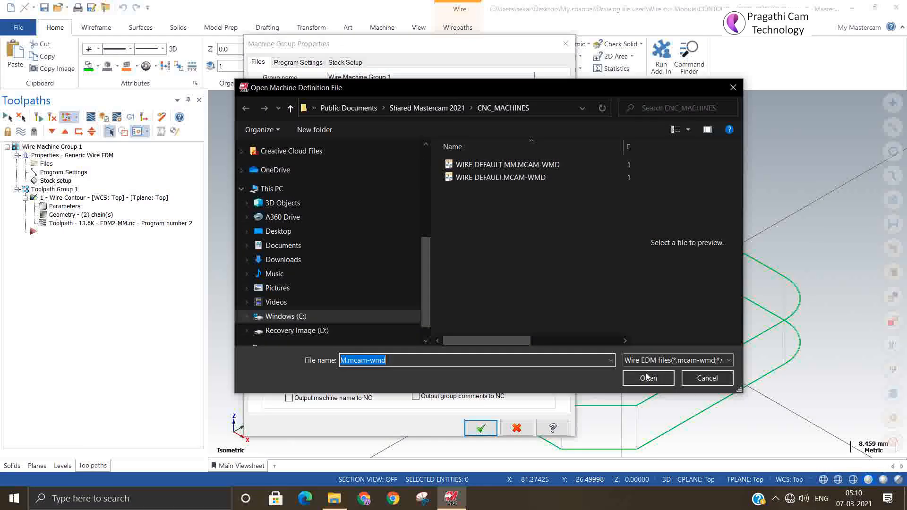
{"action": "left_click", "coordinate": [652, 361]}
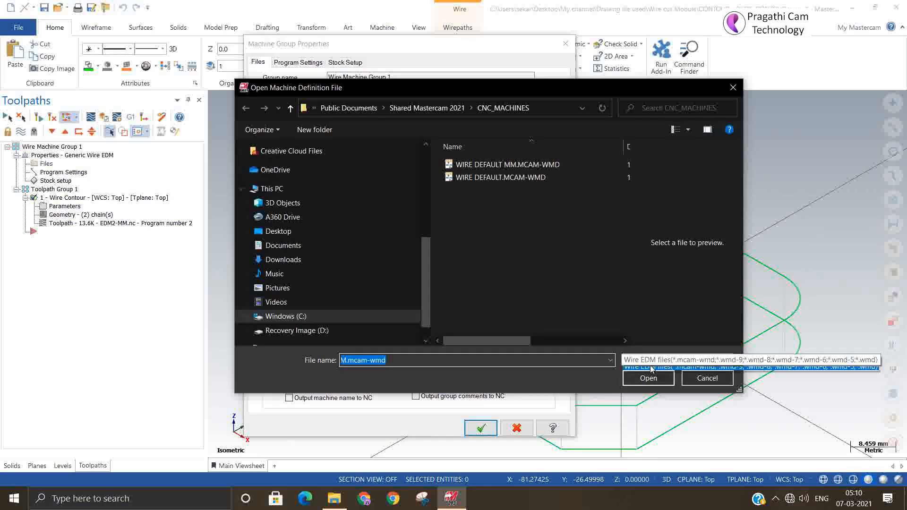
{"action": "left_click", "coordinate": [654, 366]}
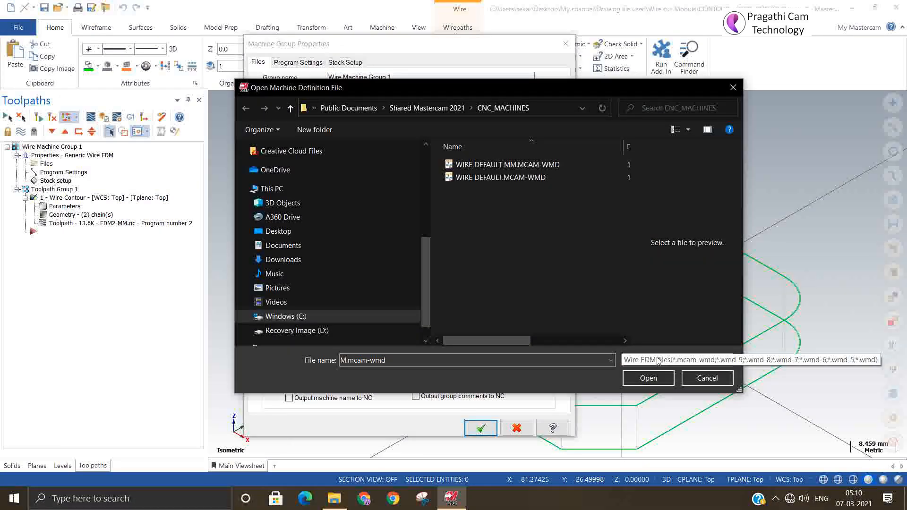
{"action": "left_click", "coordinate": [658, 360]}
{"action": "left_click", "coordinate": [661, 375]}
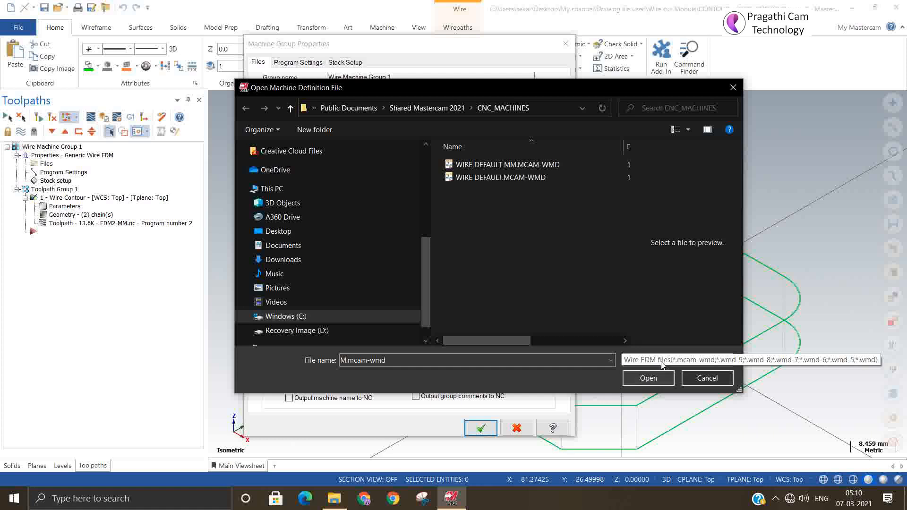
{"action": "left_click", "coordinate": [662, 361]}
{"action": "left_click", "coordinate": [661, 361]}
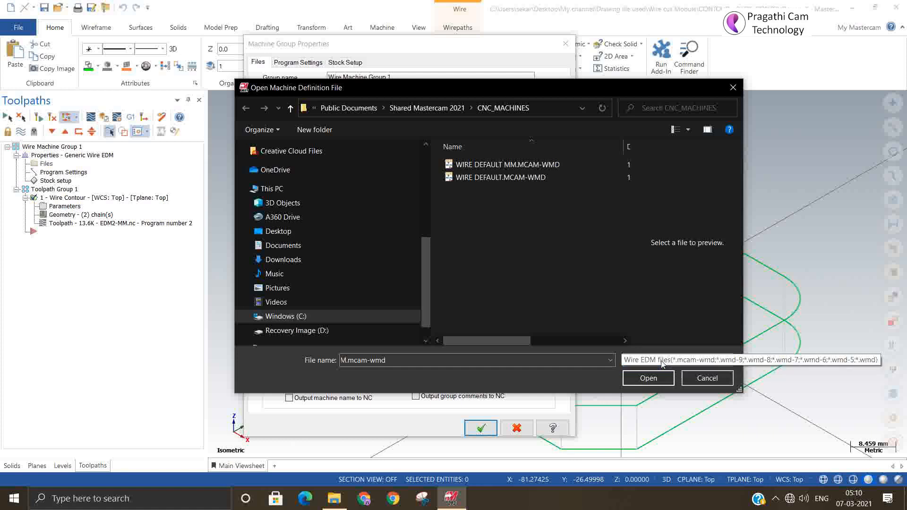
{"action": "left_click", "coordinate": [739, 90]}
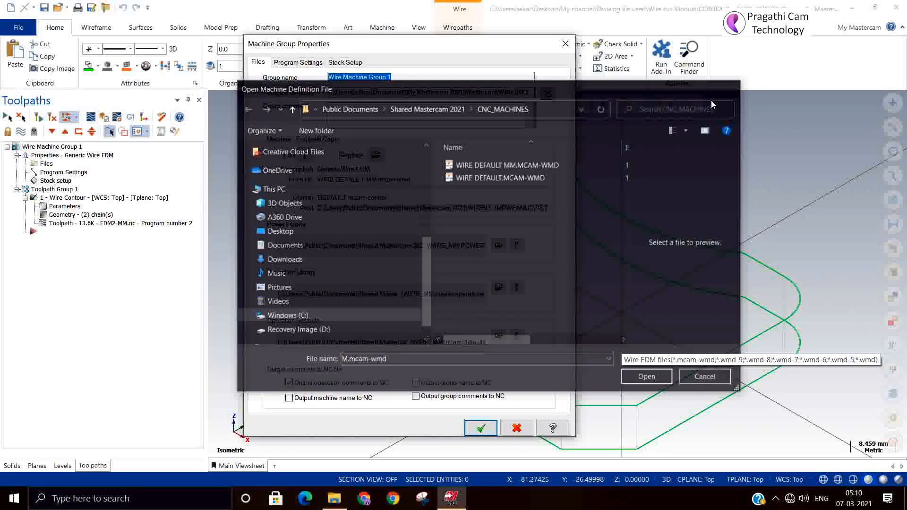
{"action": "left_click", "coordinate": [564, 45]}
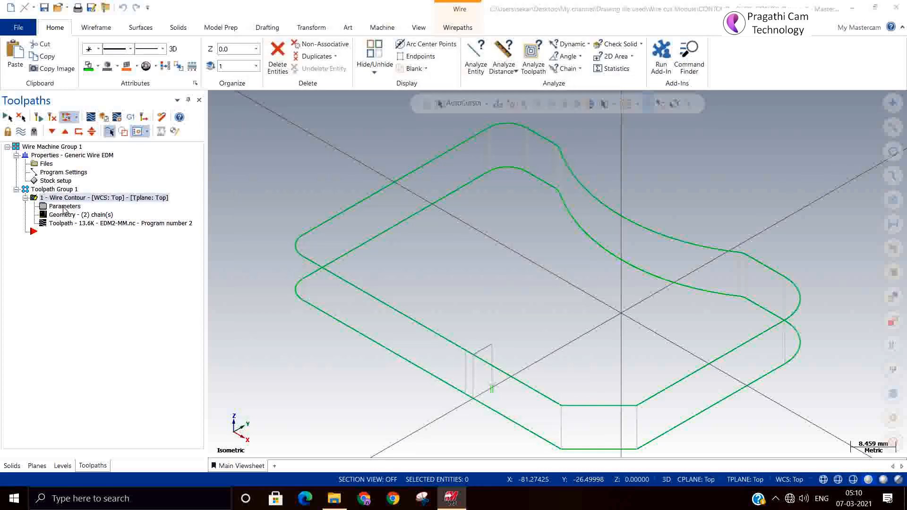
- Open the Wire Contour operation's parameters, start selecting a power library, and browse to Public Documents\Shared Mastercam 2021 on drive C:
{"action": "left_click", "coordinate": [43, 207]}
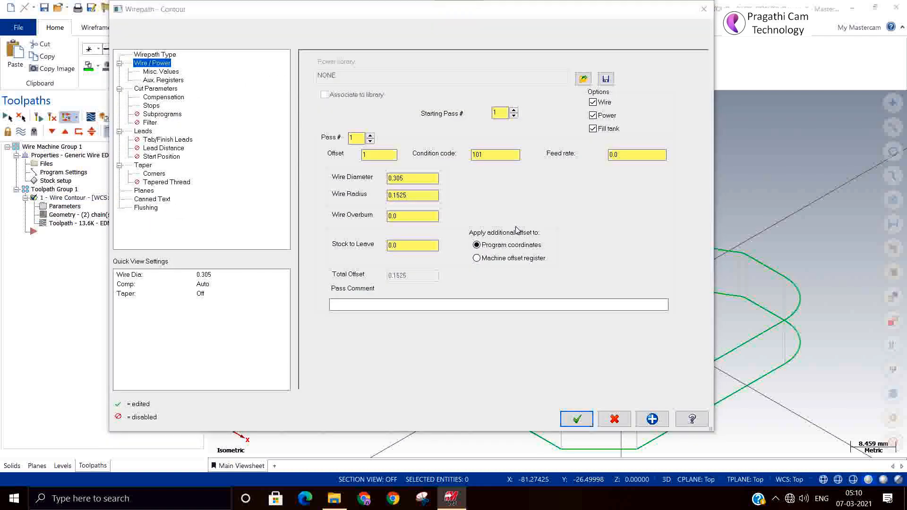
{"action": "left_click", "coordinate": [583, 79]}
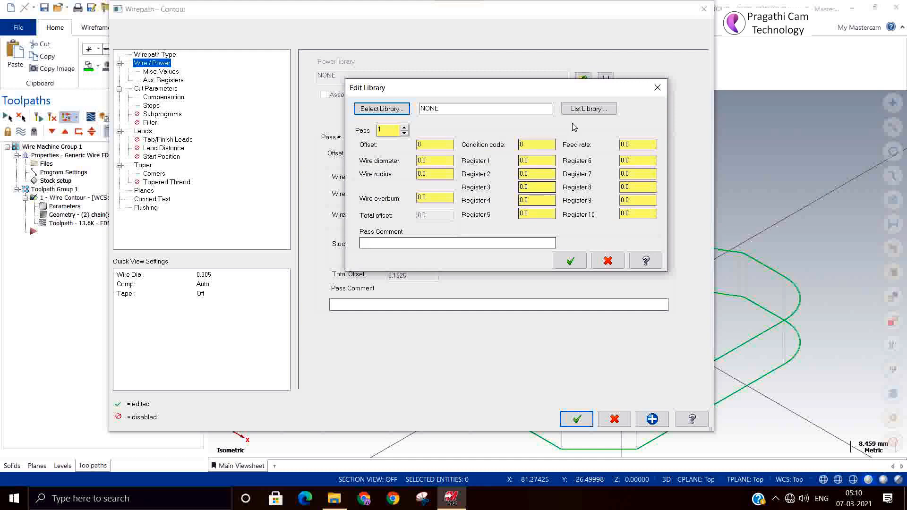
{"action": "left_click", "coordinate": [381, 109]}
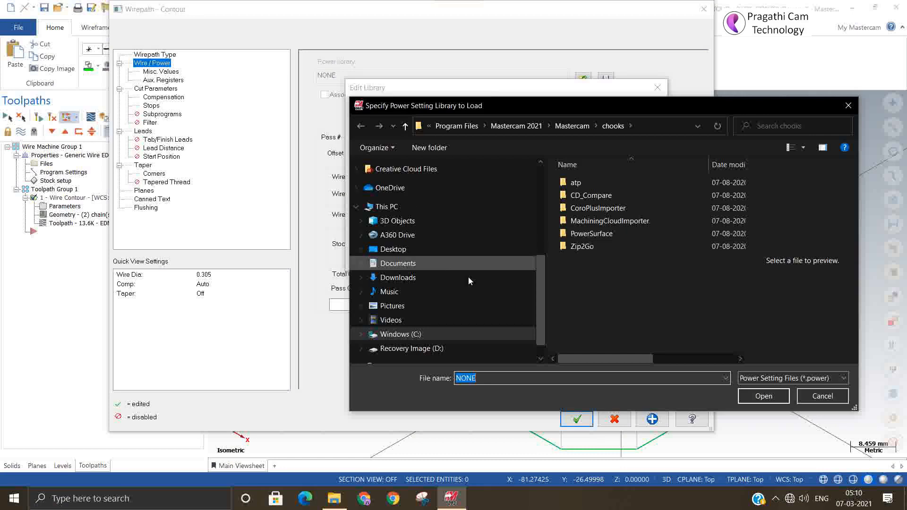
{"action": "left_click", "coordinate": [437, 335]}
{"action": "left_click", "coordinate": [612, 248]}
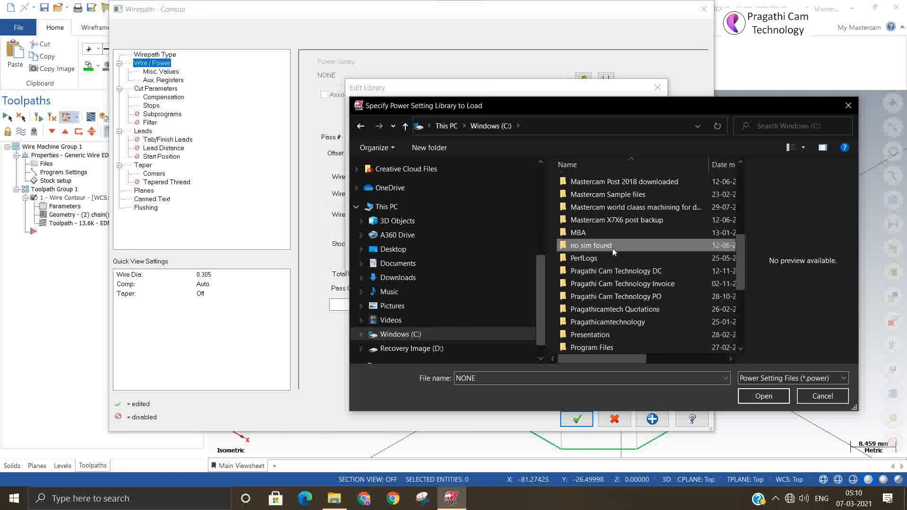
{"action": "scroll", "coordinate": [612, 249], "scroll_direction": "down", "scroll_amount": 4}
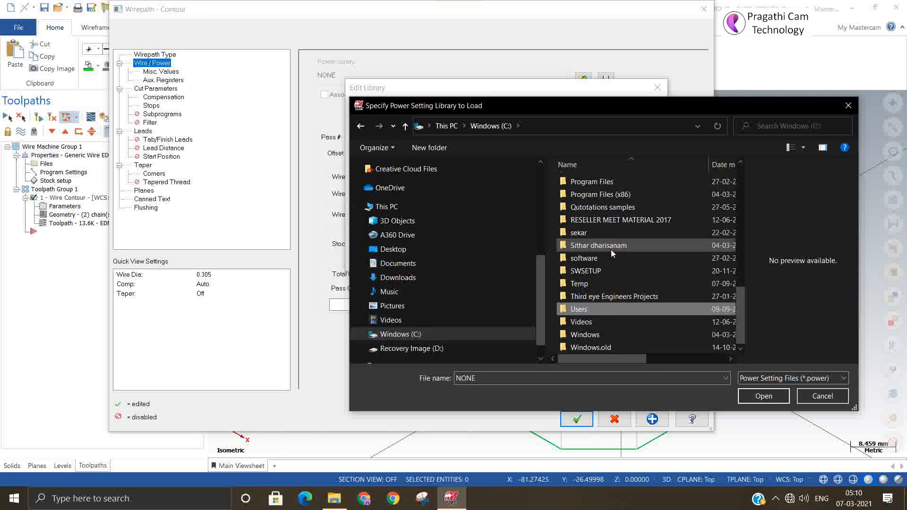
{"action": "double_click", "coordinate": [582, 308]}
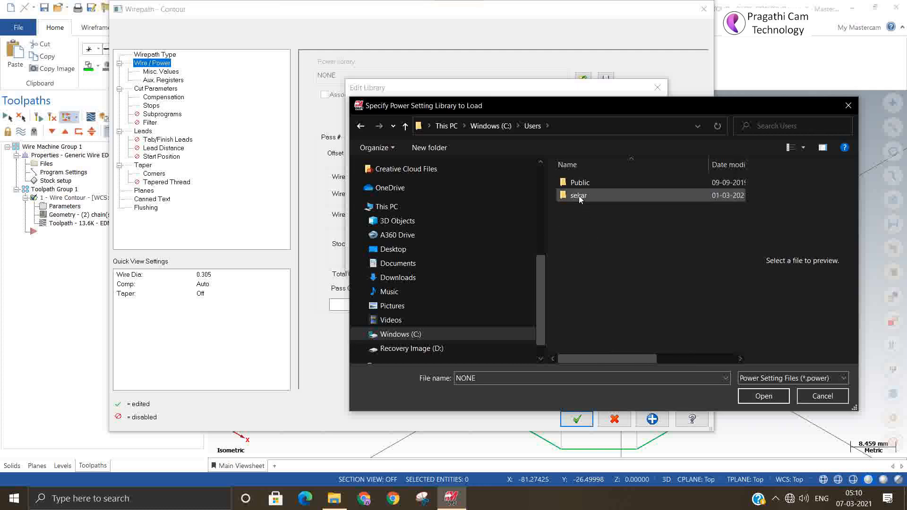
{"action": "double_click", "coordinate": [579, 182]}
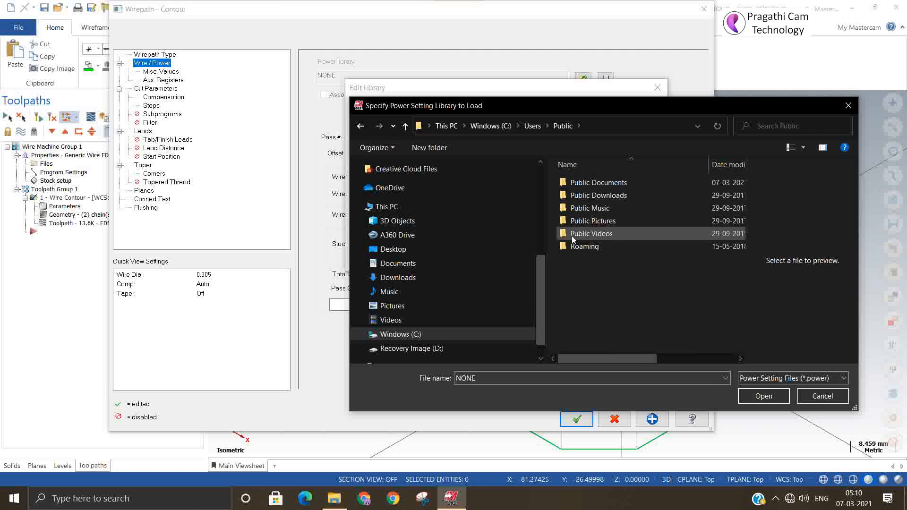
{"action": "left_click", "coordinate": [605, 182]}
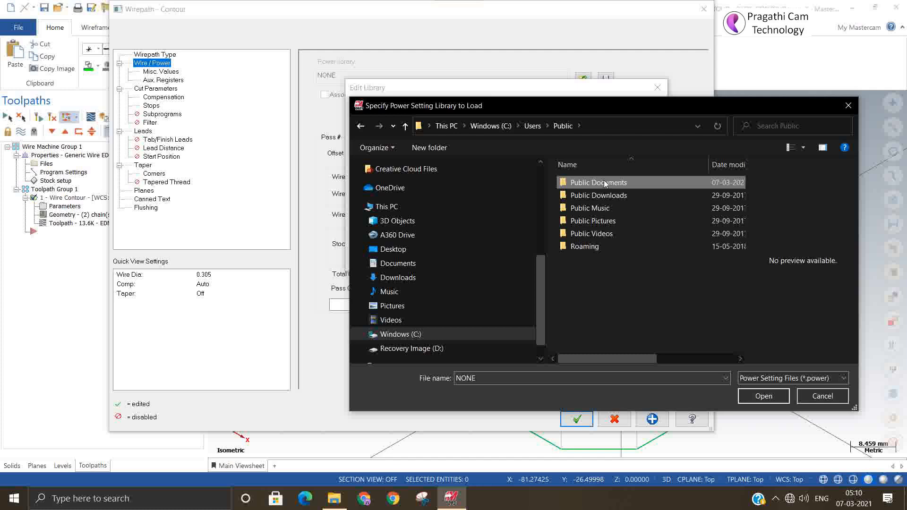
{"action": "double_click", "coordinate": [605, 182]}
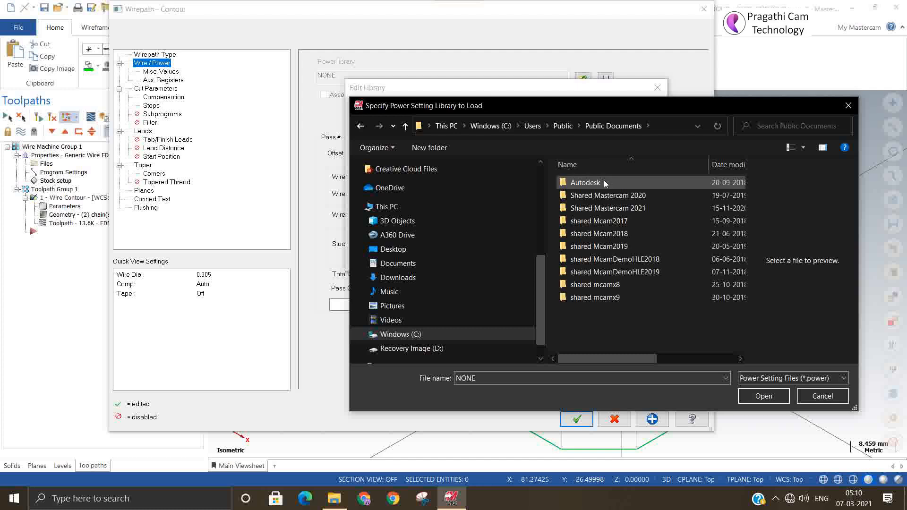
{"action": "double_click", "coordinate": [604, 208]}
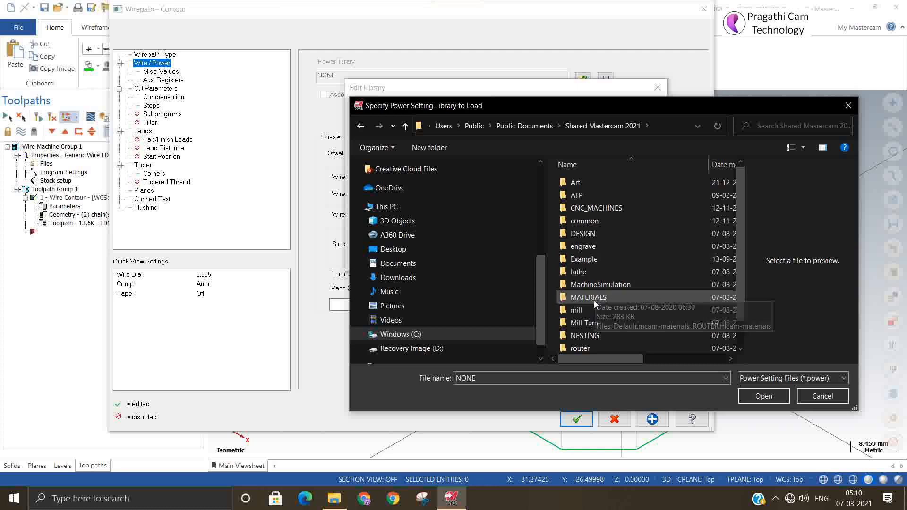
- Open the wire\Power folder inside Shared Mastercam 2021 for the power library selection
{"action": "scroll", "coordinate": [584, 343], "scroll_direction": "down", "scroll_amount": 1}
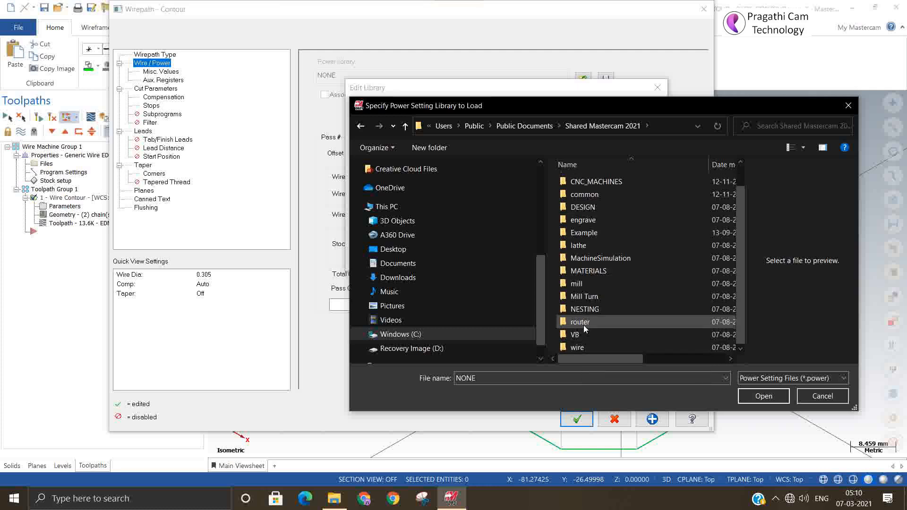
{"action": "double_click", "coordinate": [581, 347]}
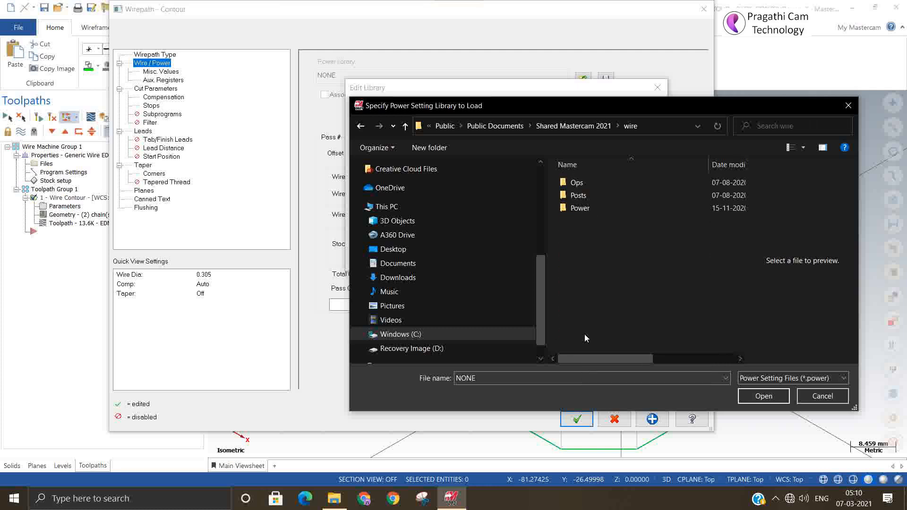
{"action": "double_click", "coordinate": [582, 210]}
- Show all file types and try to load Makino DUO-Ver6-METRIC-V Guide.TECH as the power library, then accept the library editor
{"action": "left_click", "coordinate": [800, 382]}
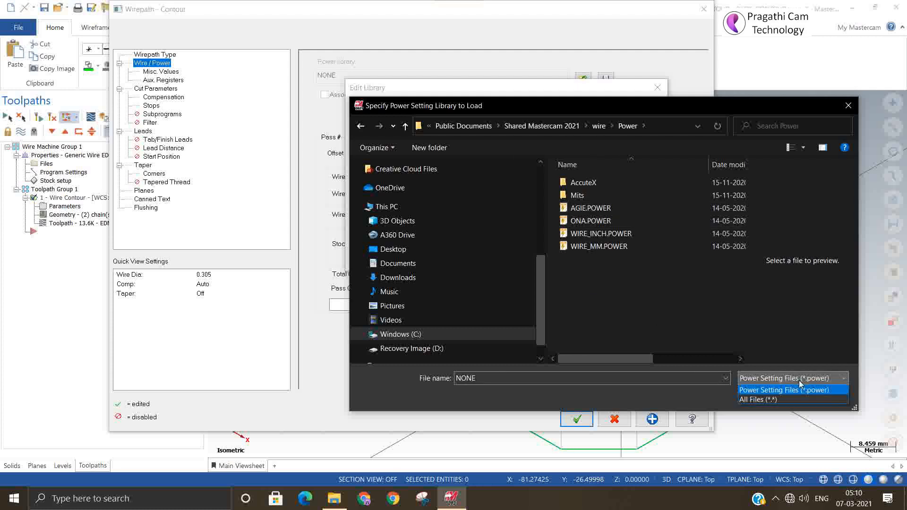
{"action": "left_click", "coordinate": [783, 398]}
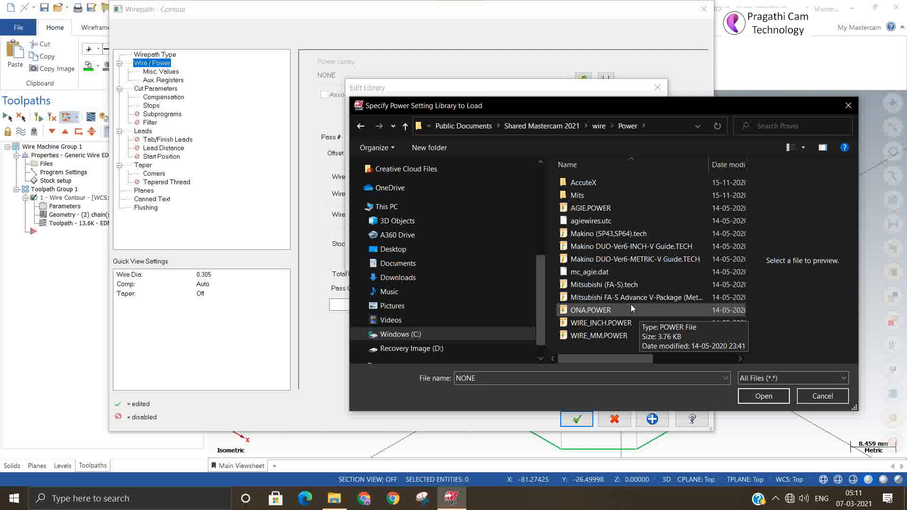
{"action": "left_click", "coordinate": [616, 259]}
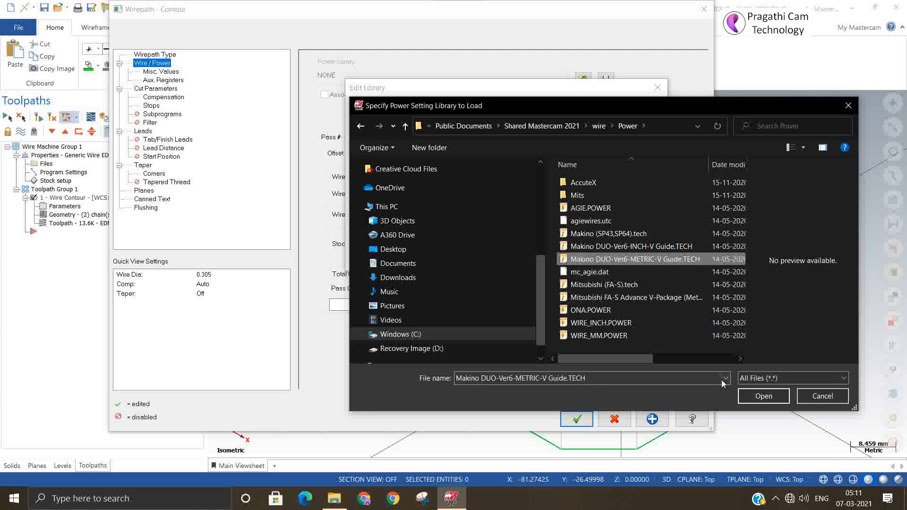
{"action": "left_click", "coordinate": [764, 396]}
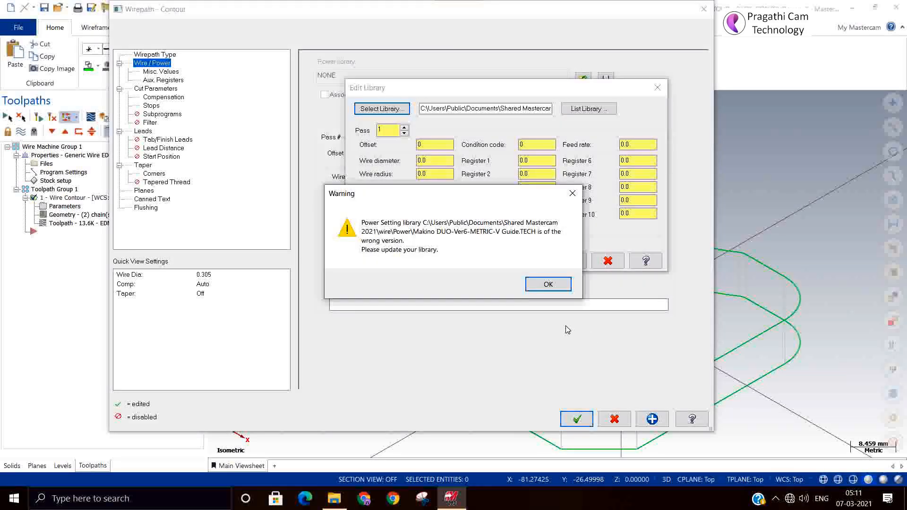
{"action": "left_click", "coordinate": [547, 285]}
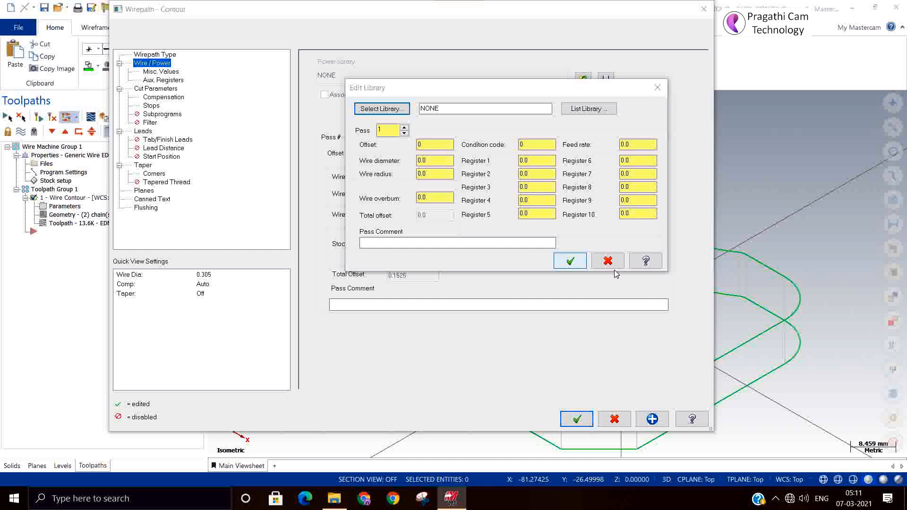
{"action": "key", "text": "Return"}
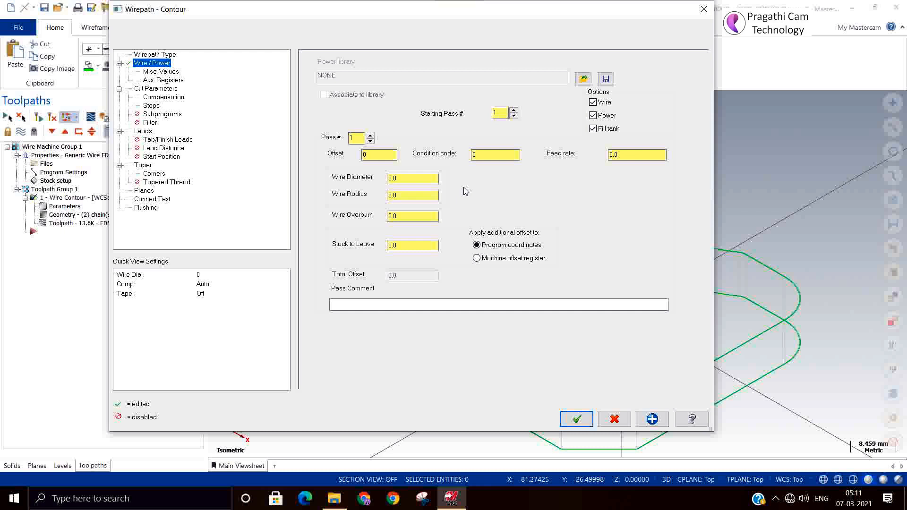
- Reopen the power library editor and list the contents of the current library, then close the listing
{"action": "left_click", "coordinate": [366, 154]}
{"action": "left_click", "coordinate": [583, 78]}
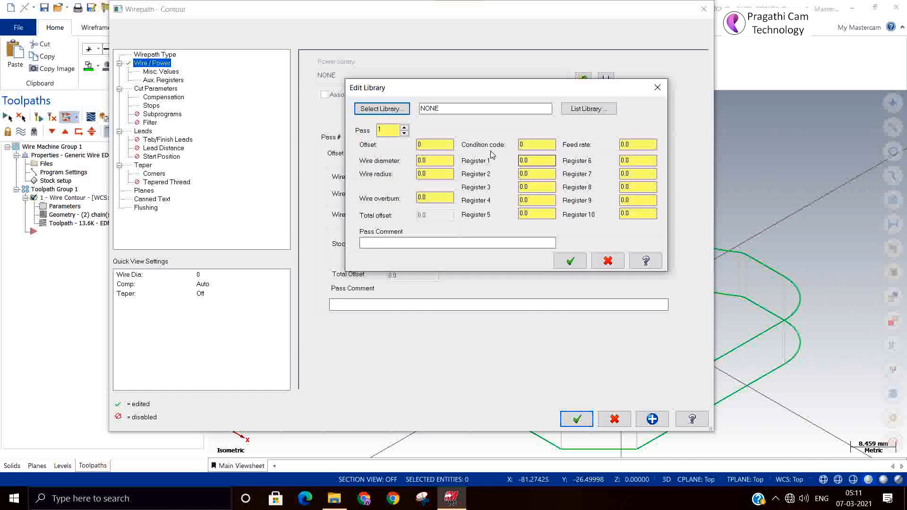
{"action": "left_click", "coordinate": [571, 111]}
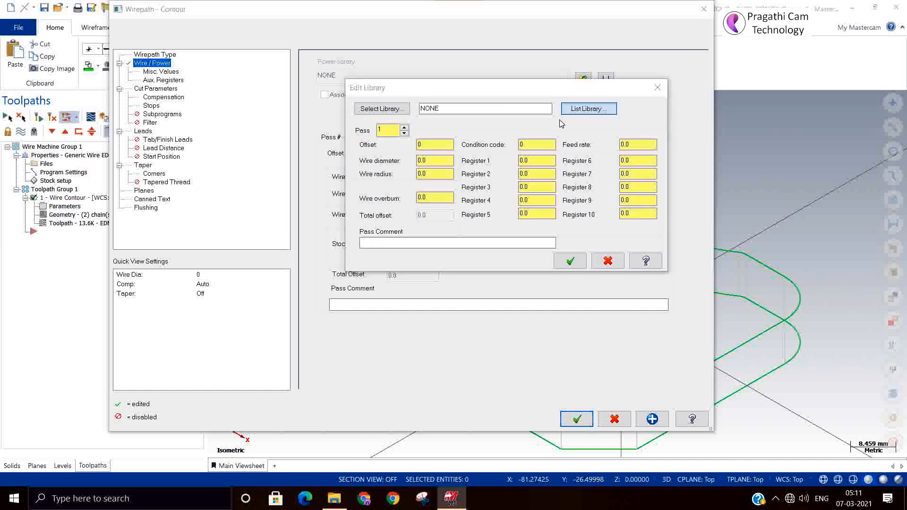
{"action": "left_click", "coordinate": [691, 84]}
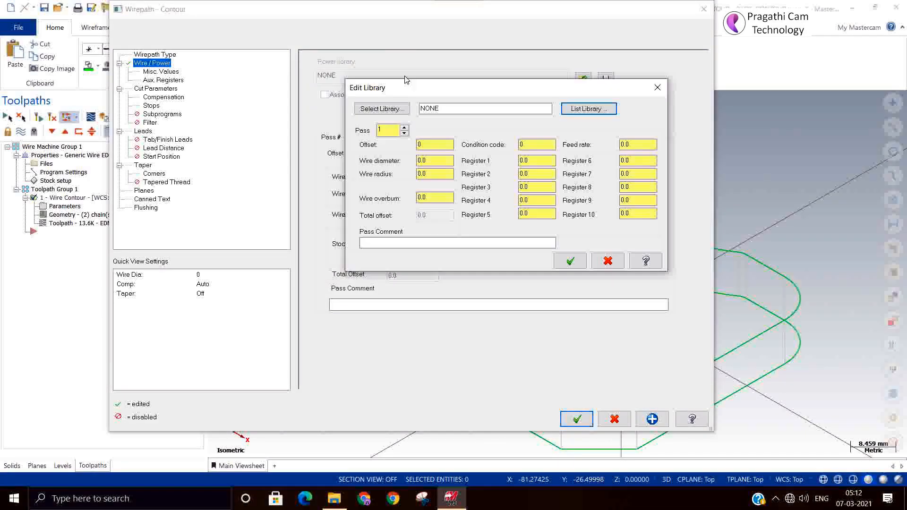
- Select WIRE_MM.POWER in the library editor, view the listing of its pass settings, and close the editor without applying it
{"action": "left_click", "coordinate": [364, 109]}
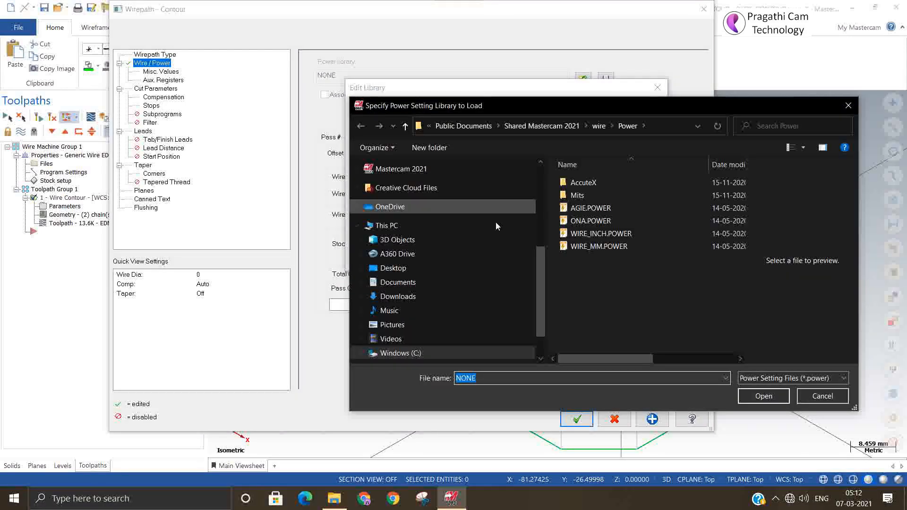
{"action": "left_click", "coordinate": [586, 246]}
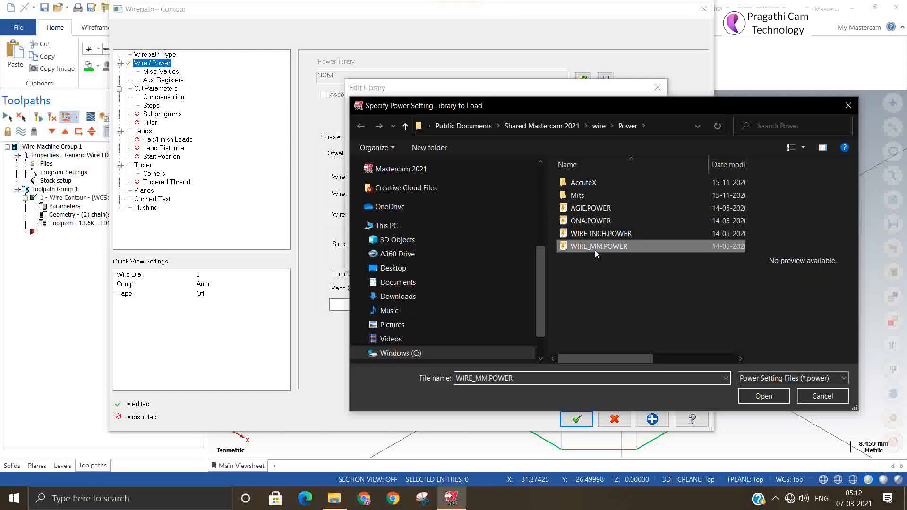
{"action": "left_click", "coordinate": [763, 395]}
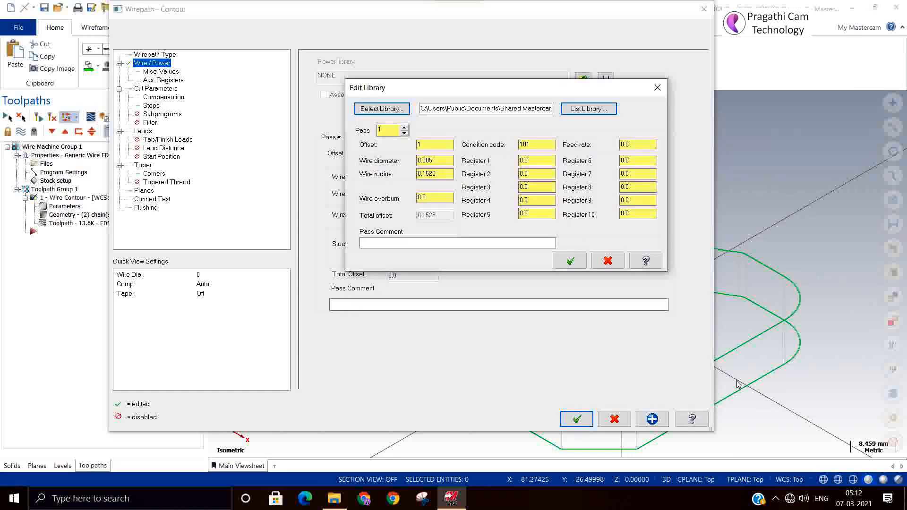
{"action": "left_click", "coordinate": [595, 110]}
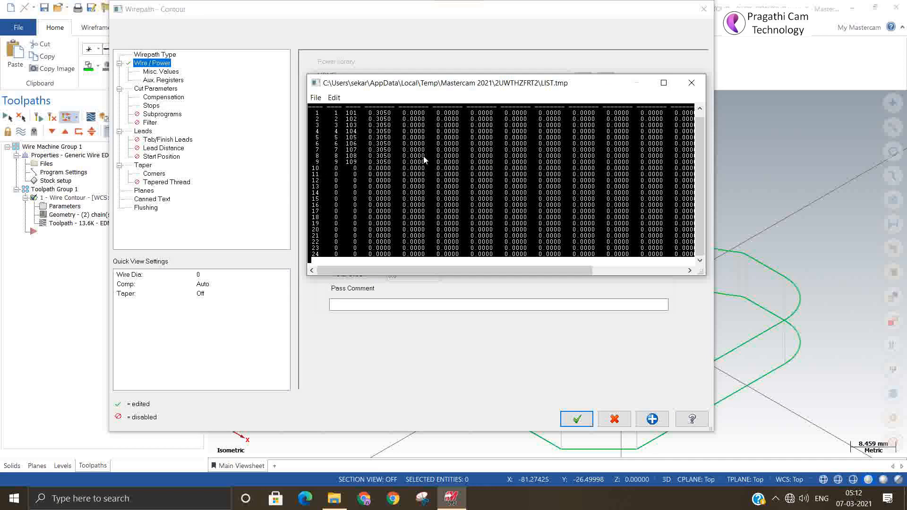
{"action": "left_click", "coordinate": [691, 83]}
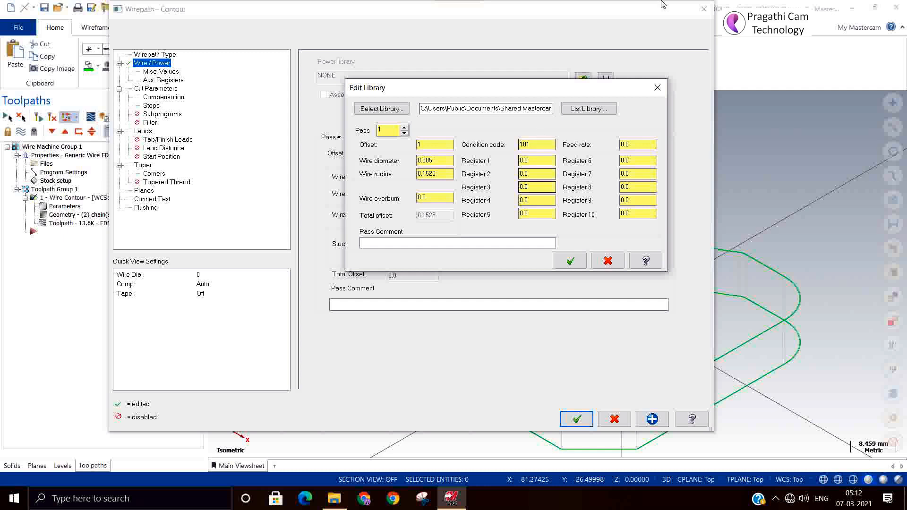
{"action": "left_click", "coordinate": [657, 88]}
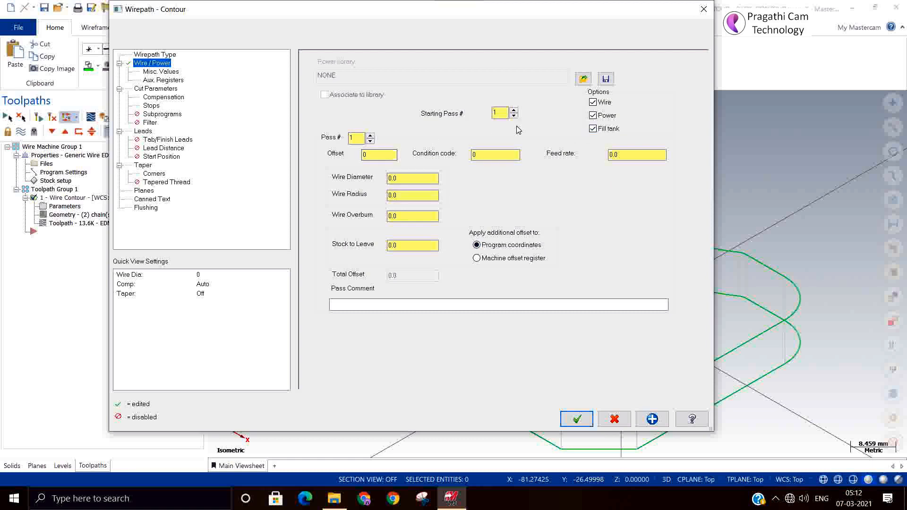
- Load WIRE_MM.POWER from the Power folder and apply it as the wire contour's power library
{"action": "left_click", "coordinate": [582, 78]}
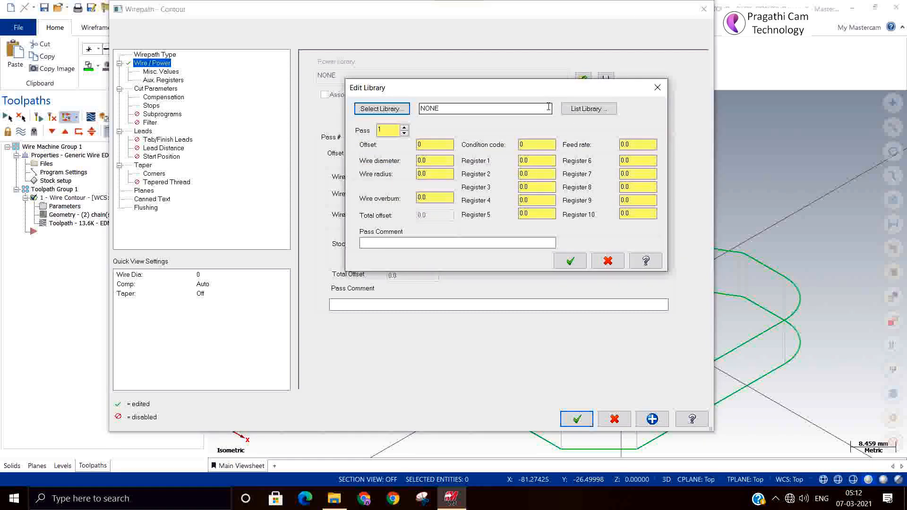
{"action": "left_click", "coordinate": [396, 111]}
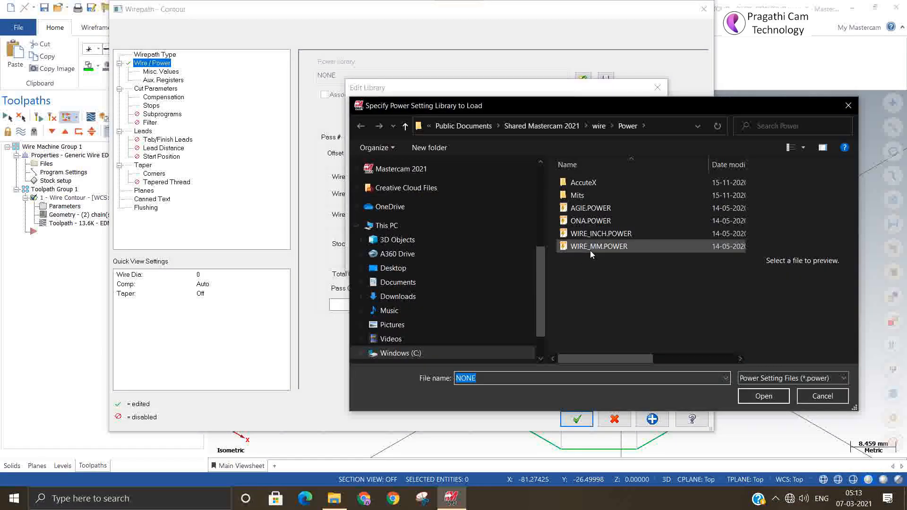
{"action": "left_click", "coordinate": [591, 247]}
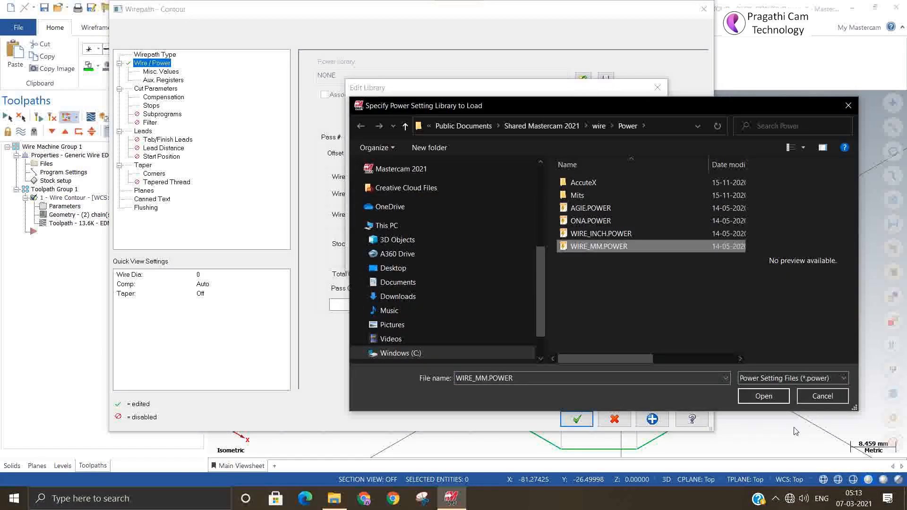
{"action": "left_click", "coordinate": [777, 400]}
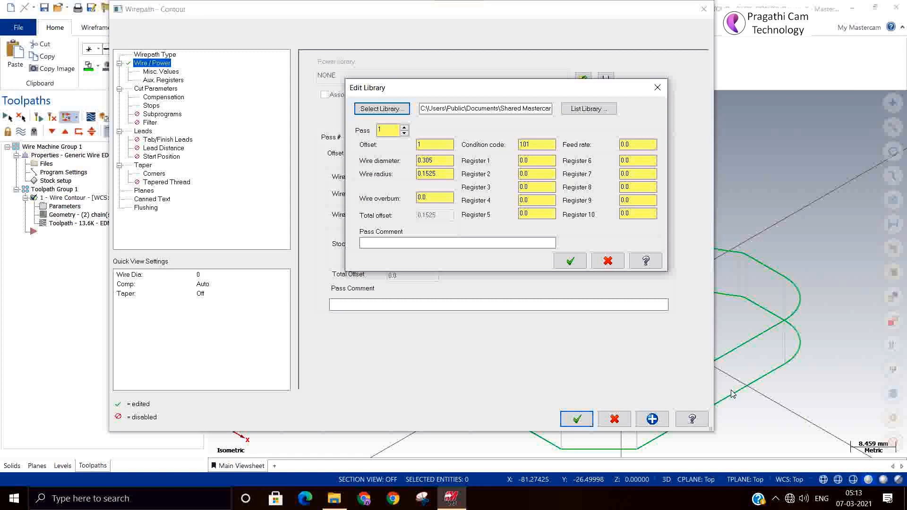
{"action": "left_click", "coordinate": [571, 265]}
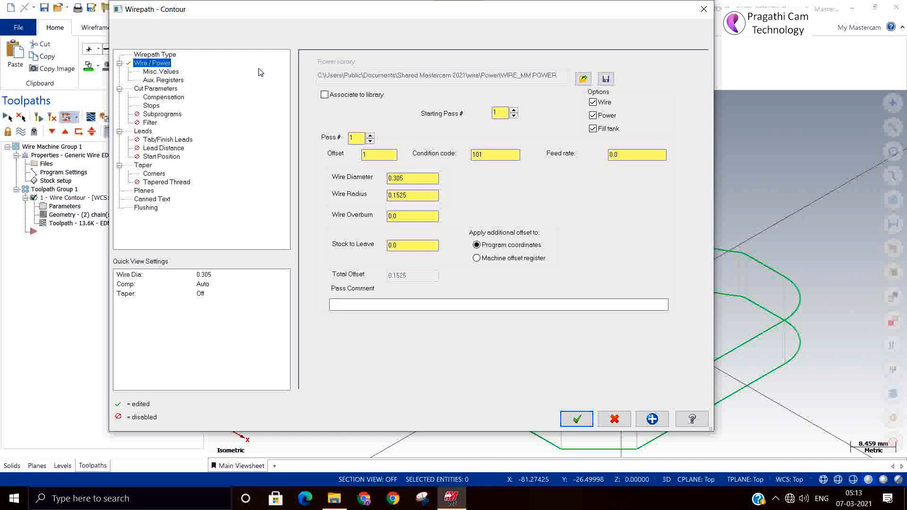
- Examine the contour's miscellaneous integer and real values with automatic post values switched off, and switch the automatic setting back on
{"action": "left_click", "coordinate": [173, 74]}
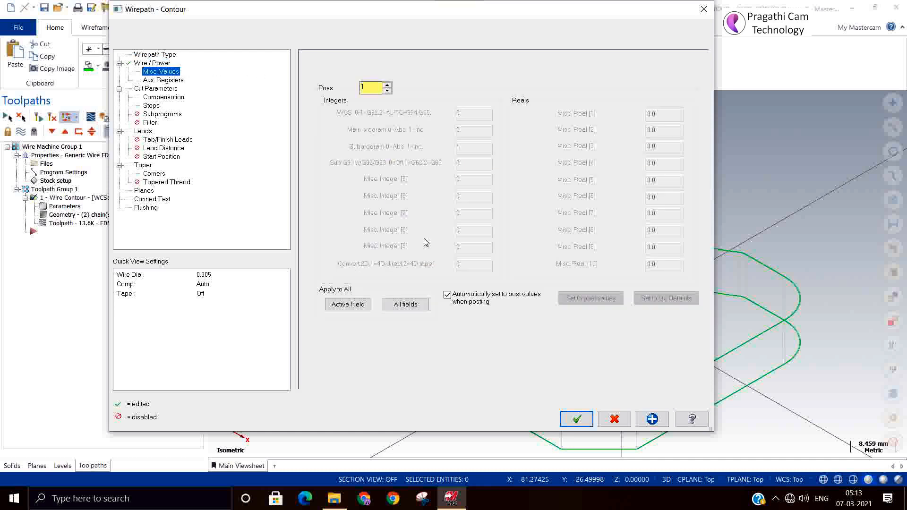
{"action": "left_click", "coordinate": [447, 295]}
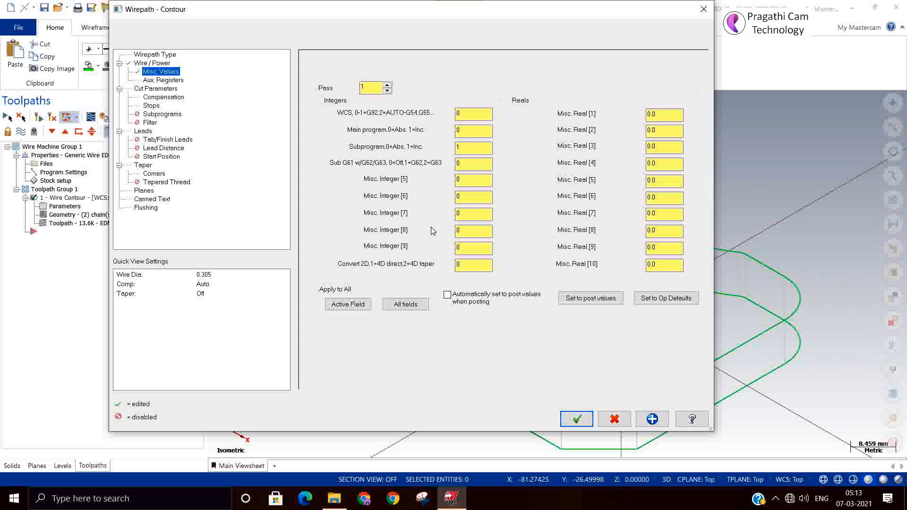
{"action": "left_click", "coordinate": [447, 295]}
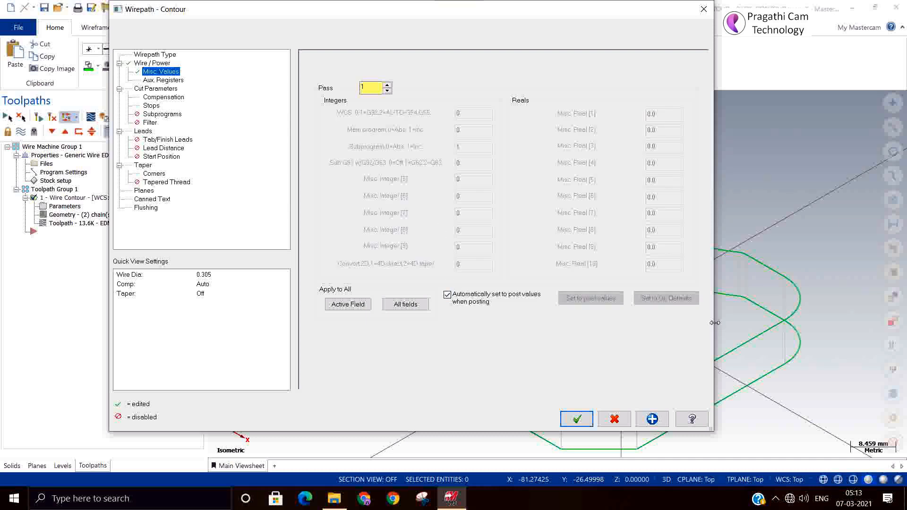
- View the auxiliary registers, and in the cut parameters set 1 additional skim cut before the tab with the Reverse cutting method
{"action": "left_click", "coordinate": [163, 80]}
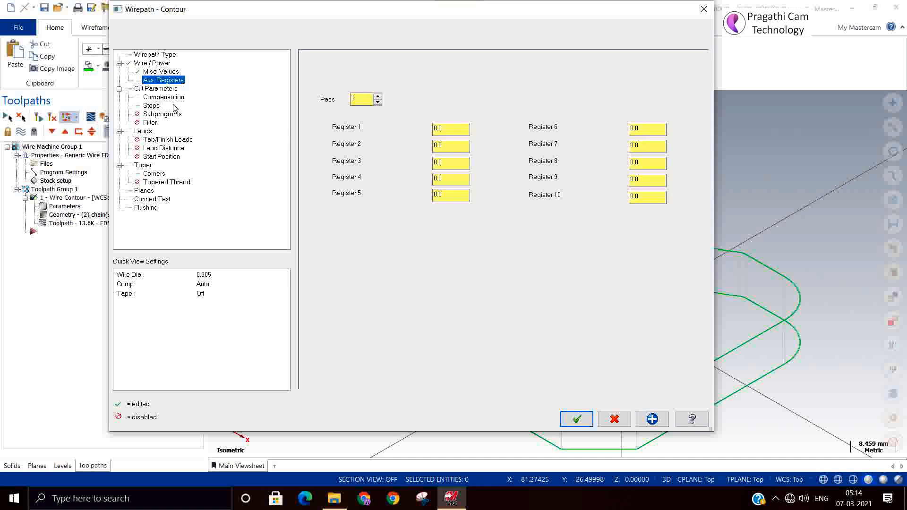
{"action": "left_click", "coordinate": [161, 91]}
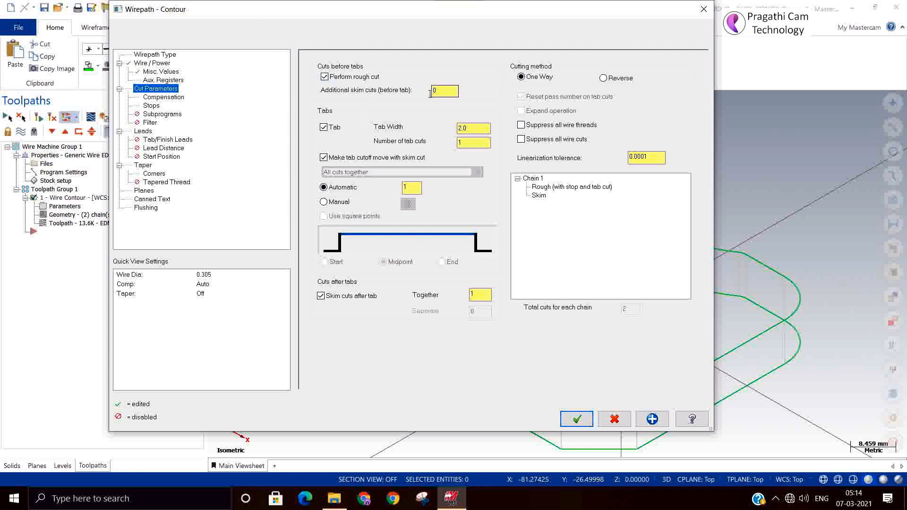
{"action": "left_click", "coordinate": [456, 92]}
{"action": "left_click", "coordinate": [603, 78]}
{"action": "double_click", "coordinate": [445, 92]}
{"action": "type", "text": "1"}
{"action": "left_click", "coordinate": [527, 79]}
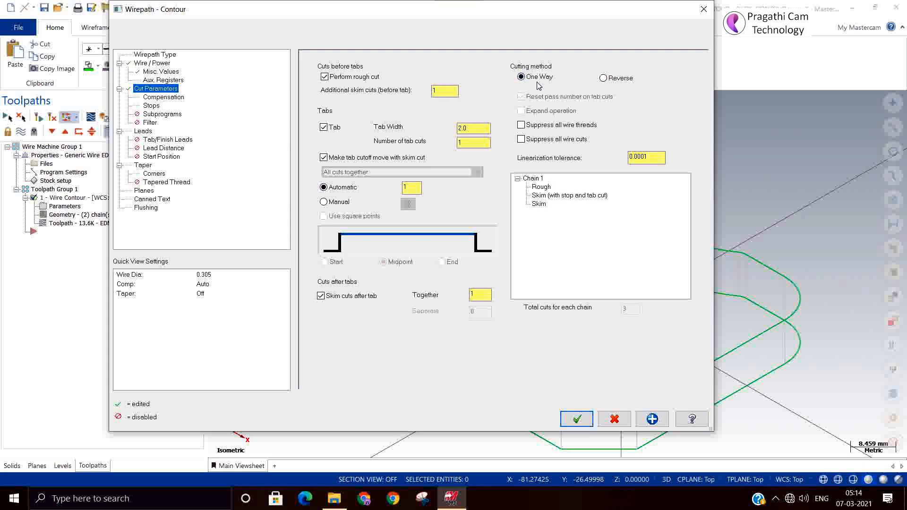
{"action": "left_click", "coordinate": [610, 83]}
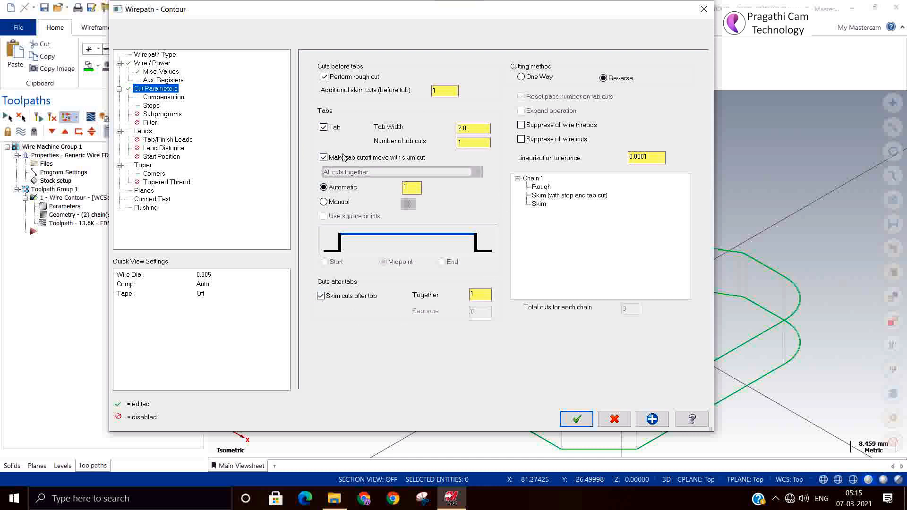
- Switch tab placement to Manual and turn off making the tab cutoff move with the skim cut
{"action": "left_click", "coordinate": [323, 202]}
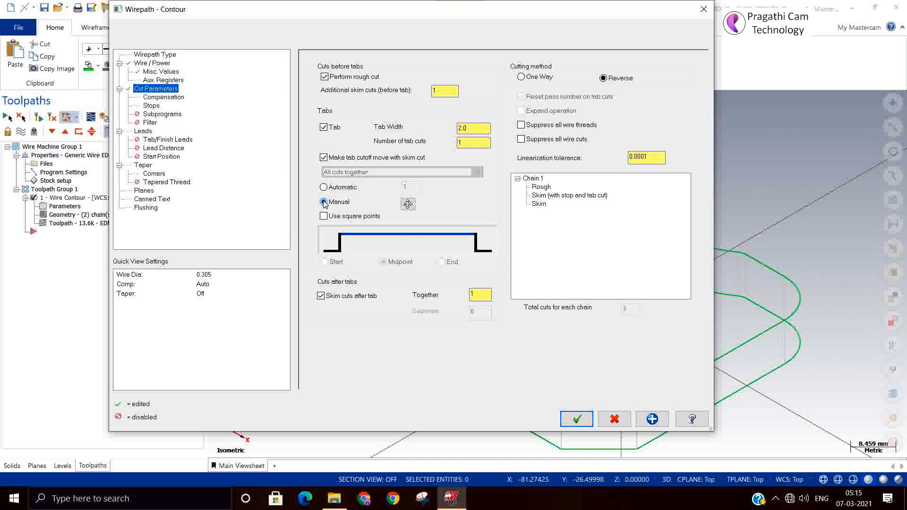
{"action": "left_click", "coordinate": [324, 187]}
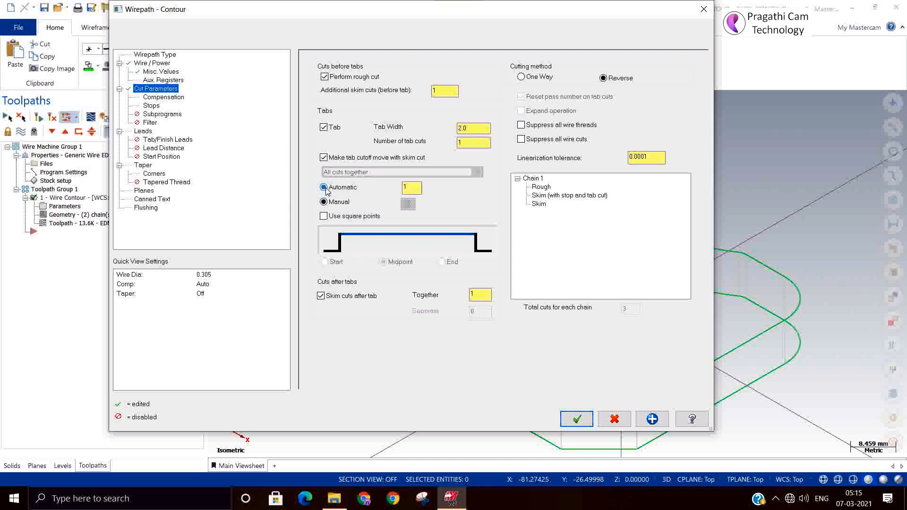
{"action": "left_click", "coordinate": [324, 157]}
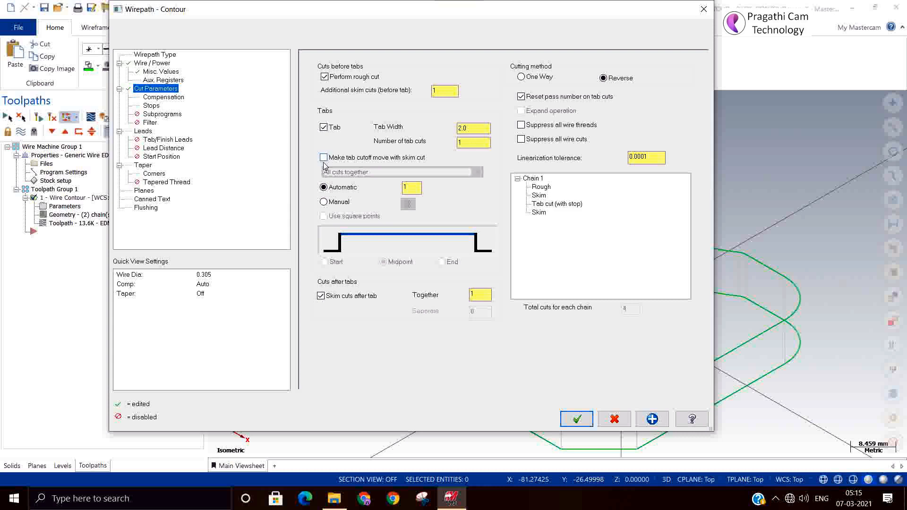
{"action": "left_click", "coordinate": [324, 201]}
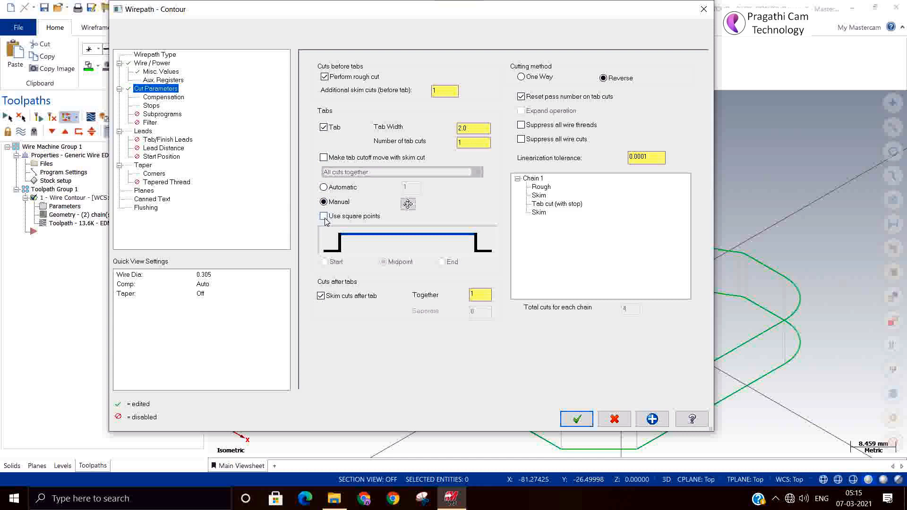
{"action": "left_click", "coordinate": [323, 187]}
{"action": "left_click", "coordinate": [324, 203]}
{"action": "left_click", "coordinate": [324, 157]}
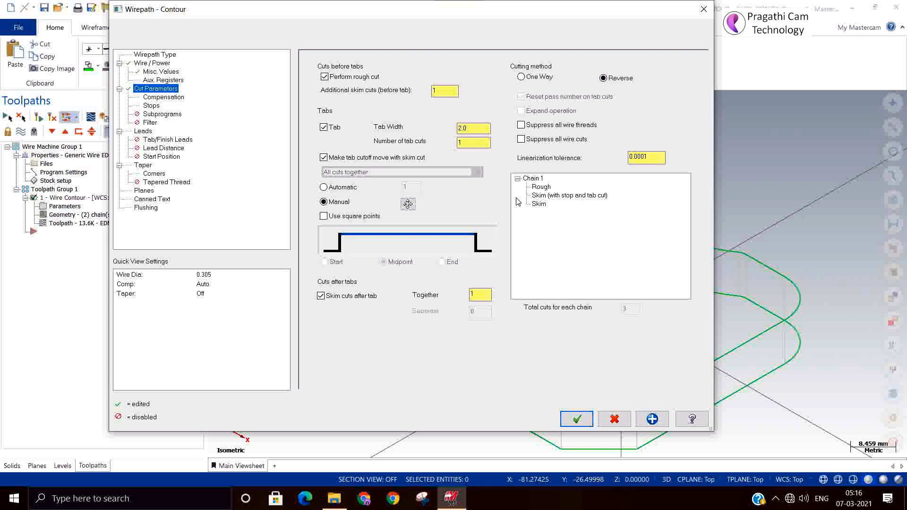
{"action": "left_click", "coordinate": [337, 160]}
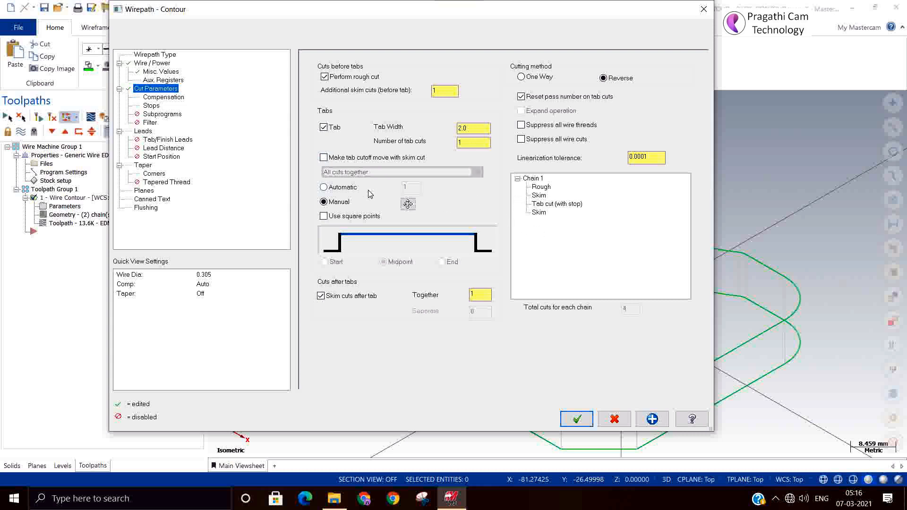
- Set the additional skim cuts before the tab to 2, and toggle the skim cuts after the tab off and back on
{"action": "left_click", "coordinate": [541, 215]}
{"action": "double_click", "coordinate": [449, 92]}
{"action": "type", "text": "2"}
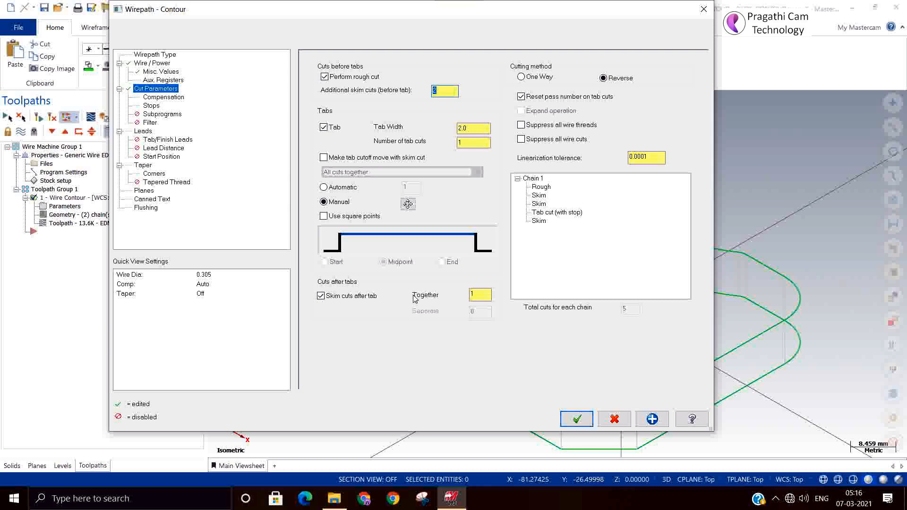
{"action": "left_click", "coordinate": [321, 297]}
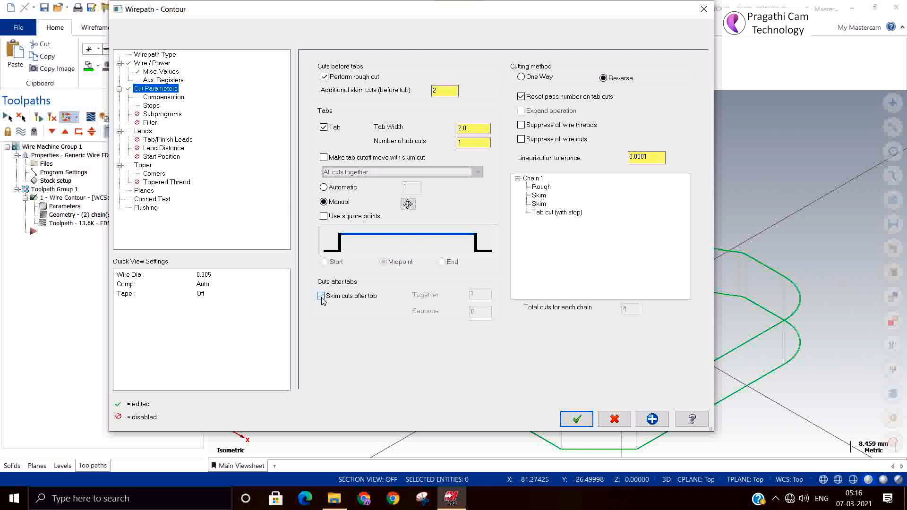
{"action": "left_click", "coordinate": [321, 297]}
{"action": "left_click", "coordinate": [321, 297]}
{"action": "left_click", "coordinate": [321, 297]}
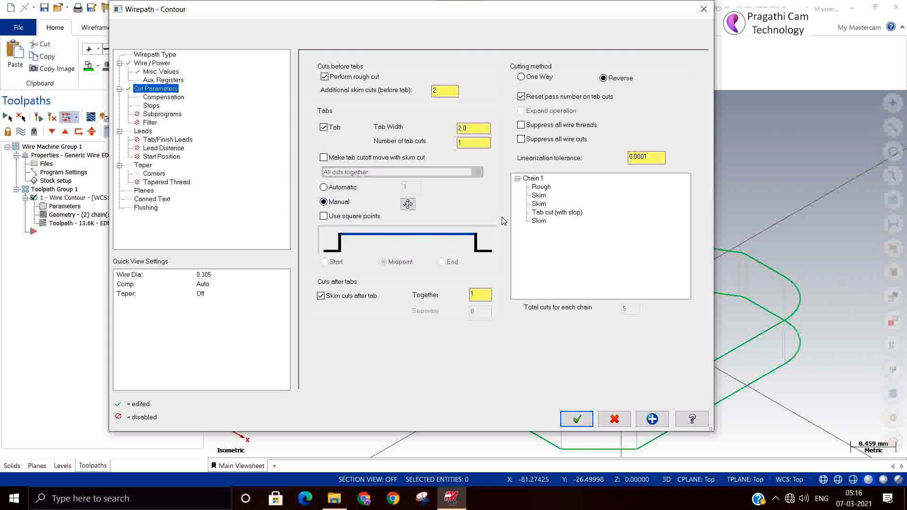
- Reduce the additional skim cuts before the tab to 1 and on to 0, and disable the skim cuts after the tab
{"action": "double_click", "coordinate": [440, 93]}
{"action": "type", "text": "1"}
{"action": "left_click", "coordinate": [470, 127]}
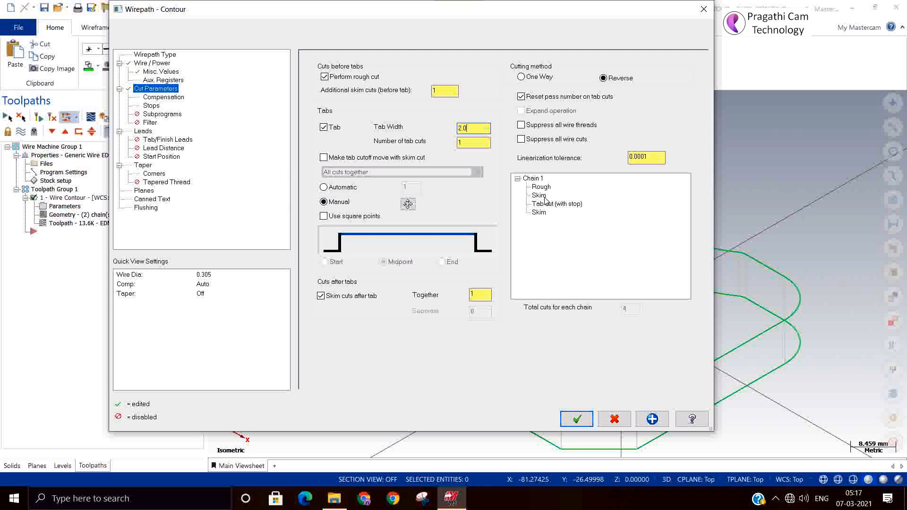
{"action": "left_click", "coordinate": [442, 91]}
{"action": "type", "text": "0"}
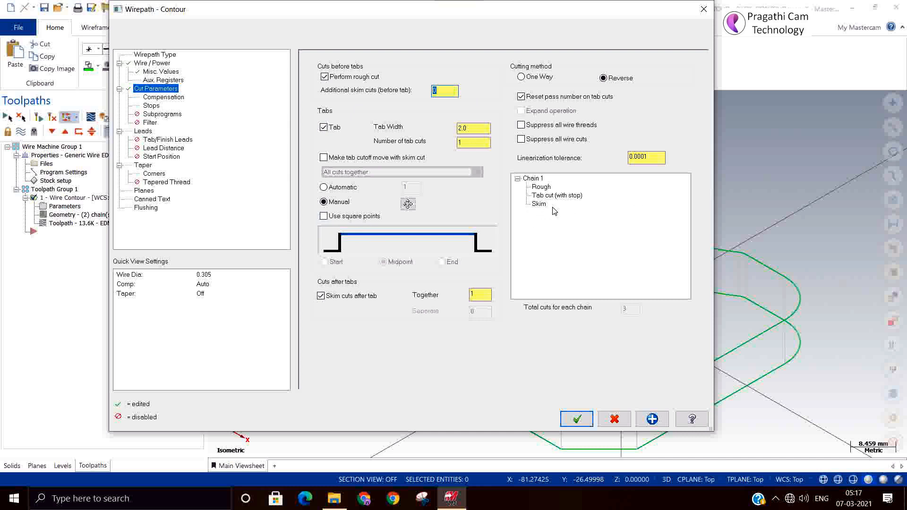
{"action": "left_click", "coordinate": [324, 297]}
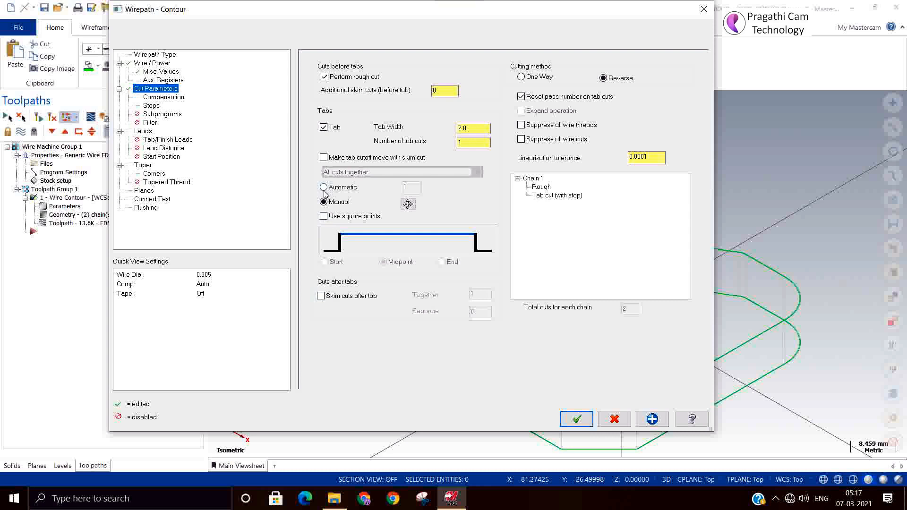
- Toggle the combined tab cutoff on and off while setting 1 additional skim cut before the tab, and re-enable skim cuts after the tab
{"action": "left_click", "coordinate": [324, 157]}
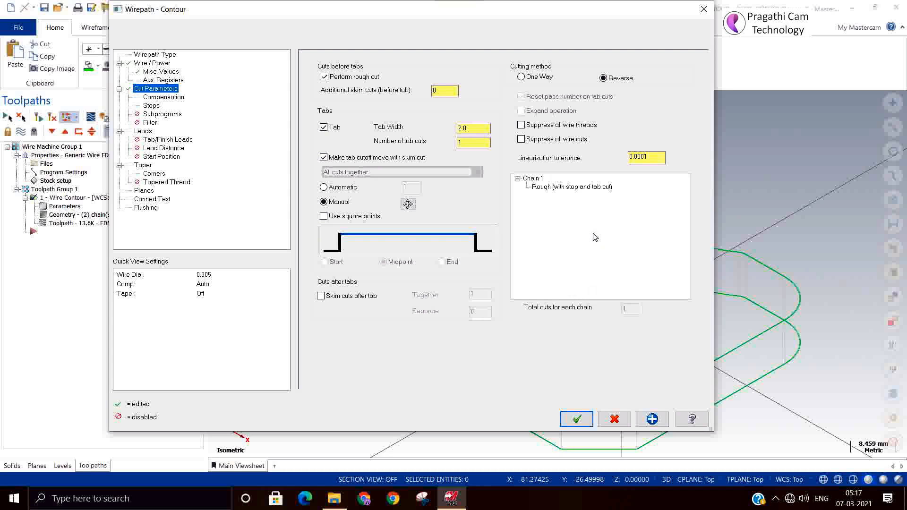
{"action": "left_click", "coordinate": [444, 91]}
{"action": "type", "text": "1"}
{"action": "left_click", "coordinate": [324, 158]}
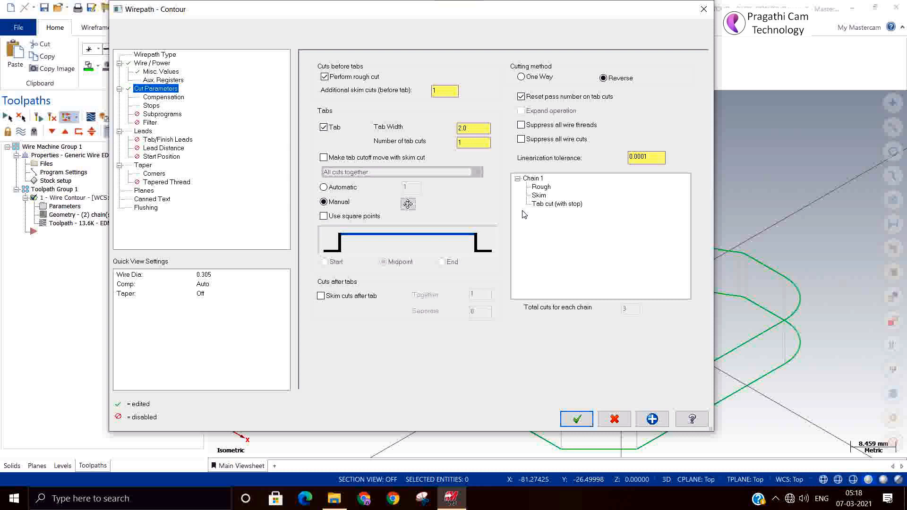
{"action": "left_click", "coordinate": [321, 296]}
- Toggle the options that suppress all wire threads and all wire cuts on and back off
{"action": "left_click", "coordinate": [523, 142]}
{"action": "left_click", "coordinate": [521, 126]}
{"action": "left_click", "coordinate": [522, 125]}
{"action": "left_click", "coordinate": [522, 139]}
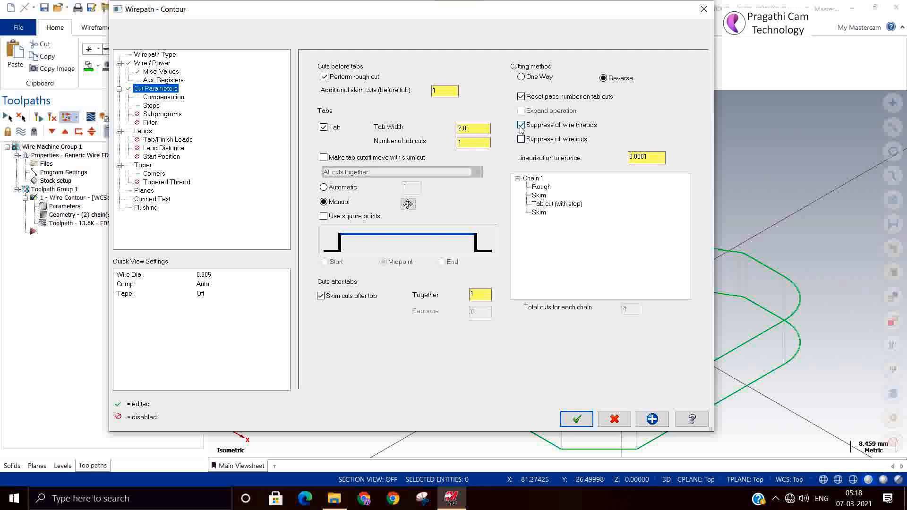
- Open the help for the cut parameters page and read through its Contour Parameters section
{"action": "left_click", "coordinate": [693, 421]}
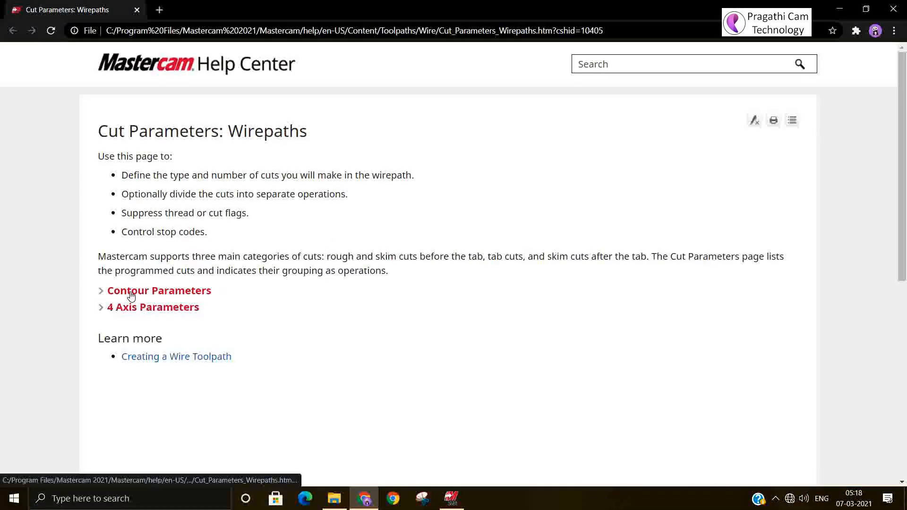
{"action": "left_click", "coordinate": [132, 293]}
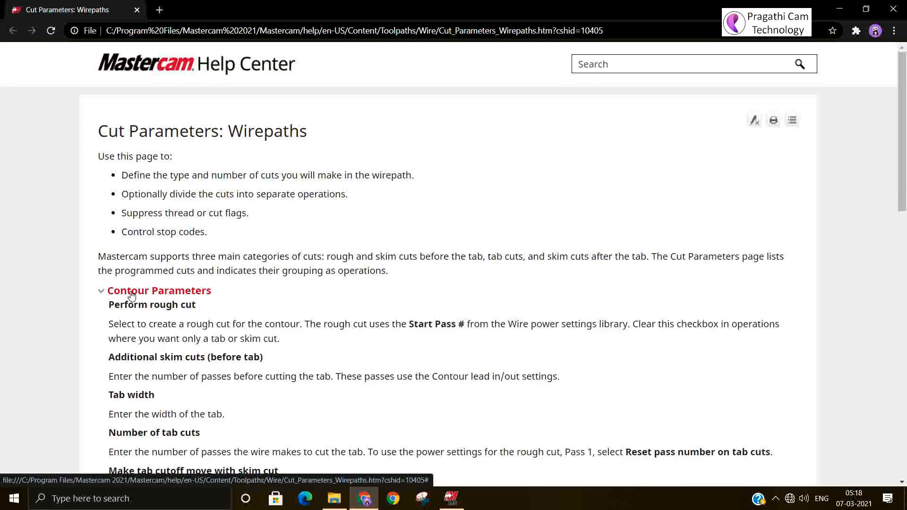
{"action": "scroll", "coordinate": [261, 288], "scroll_direction": "down", "scroll_amount": 3}
{"action": "scroll", "coordinate": [260, 288], "scroll_direction": "down", "scroll_amount": 6}
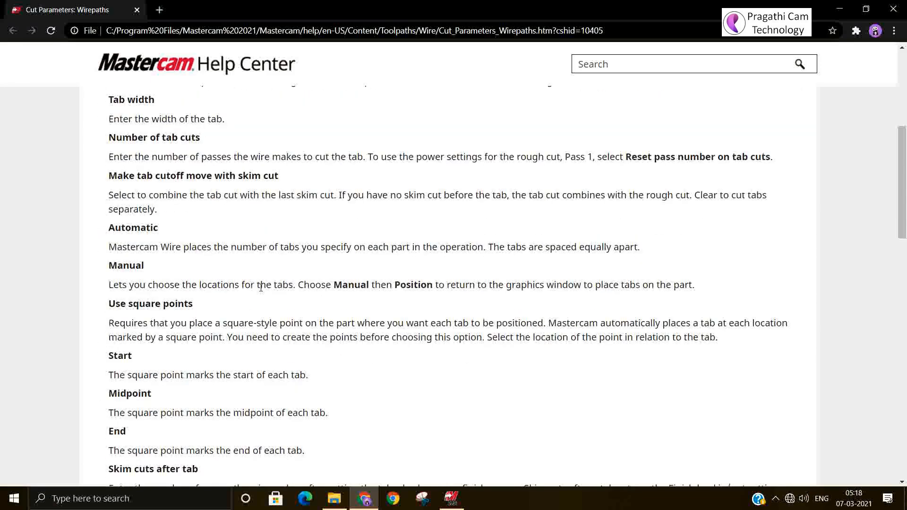
{"action": "scroll", "coordinate": [262, 291], "scroll_direction": "down", "scroll_amount": 2}
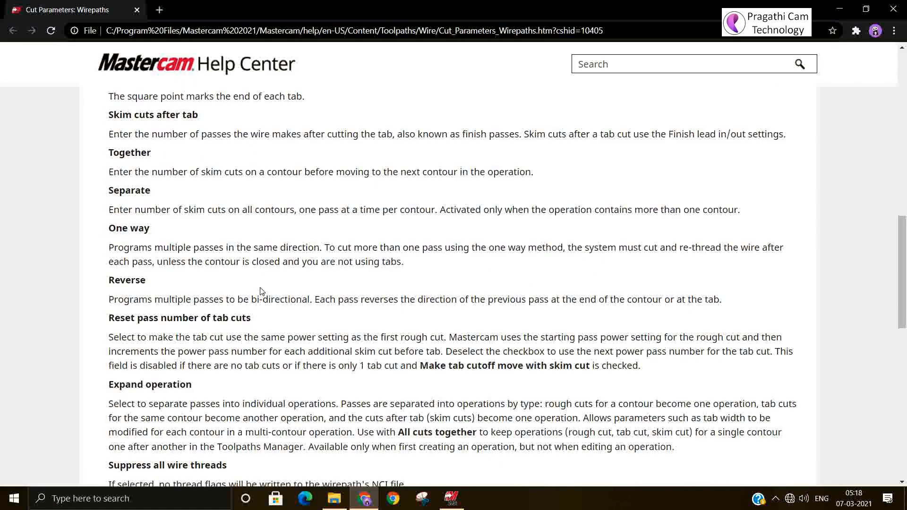
{"action": "scroll", "coordinate": [261, 291], "scroll_direction": "down", "scroll_amount": 4}
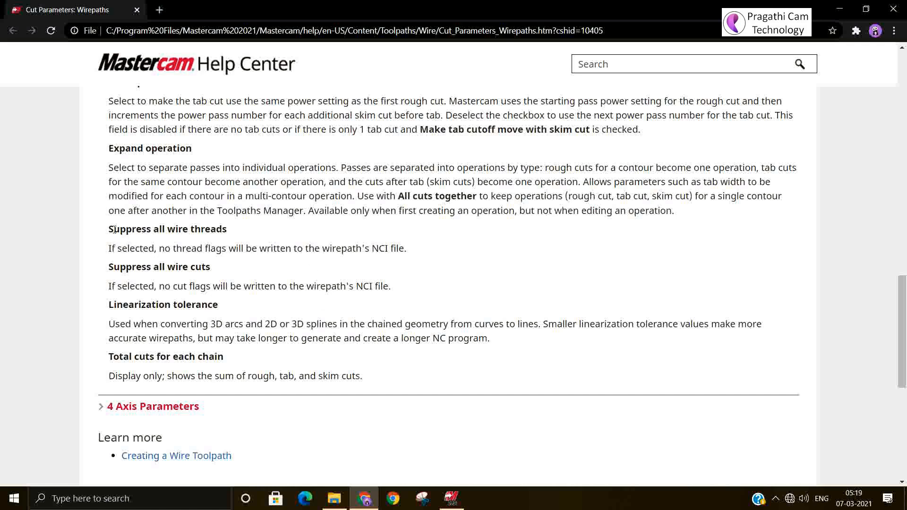
- Examine the help descriptions of Suppress all wire threads and Suppress all wire cuts, and return to Mastercam's contour settings
{"action": "left_click_drag", "start_coordinate": [111, 229], "coordinate": [414, 253]}
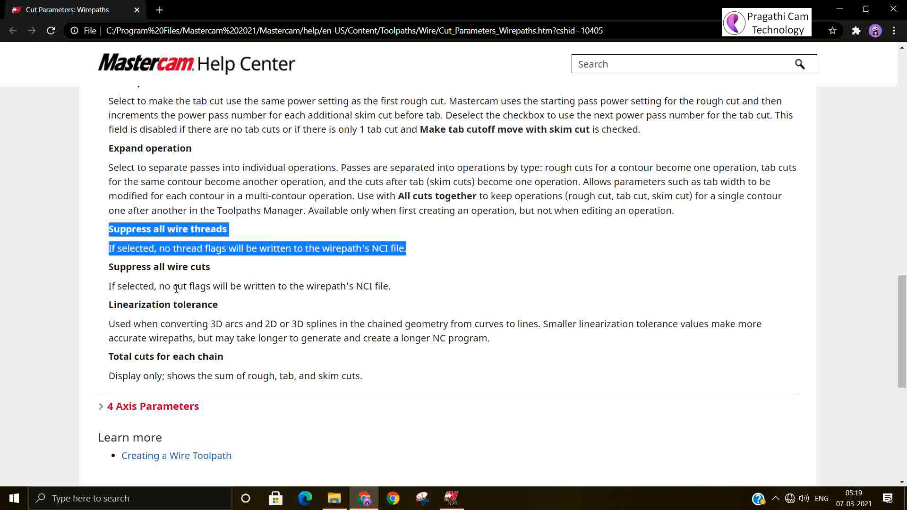
{"action": "left_click_drag", "start_coordinate": [112, 286], "coordinate": [246, 278]}
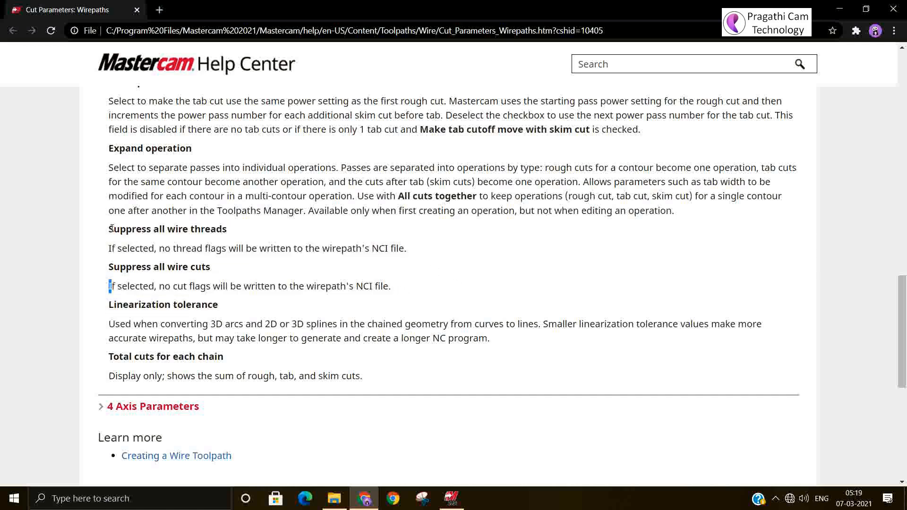
{"action": "left_click_drag", "start_coordinate": [109, 228], "coordinate": [430, 290]}
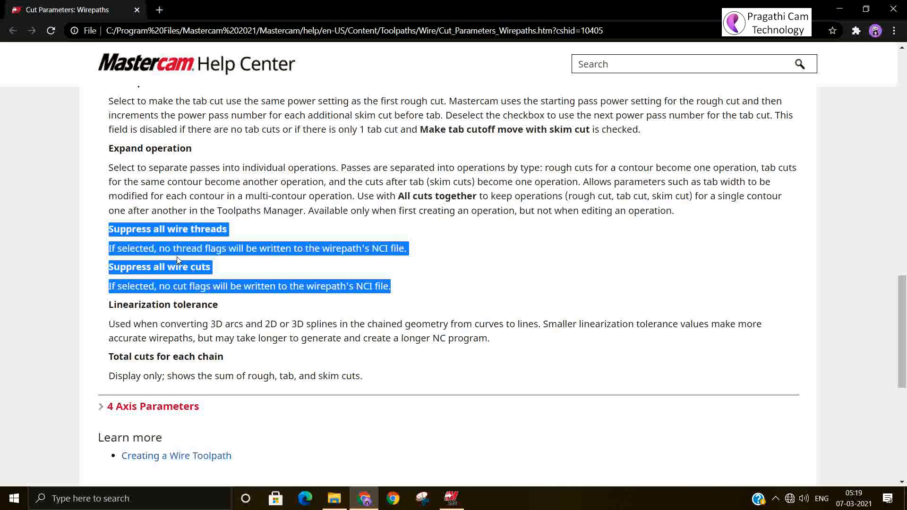
{"action": "left_click", "coordinate": [443, 279]}
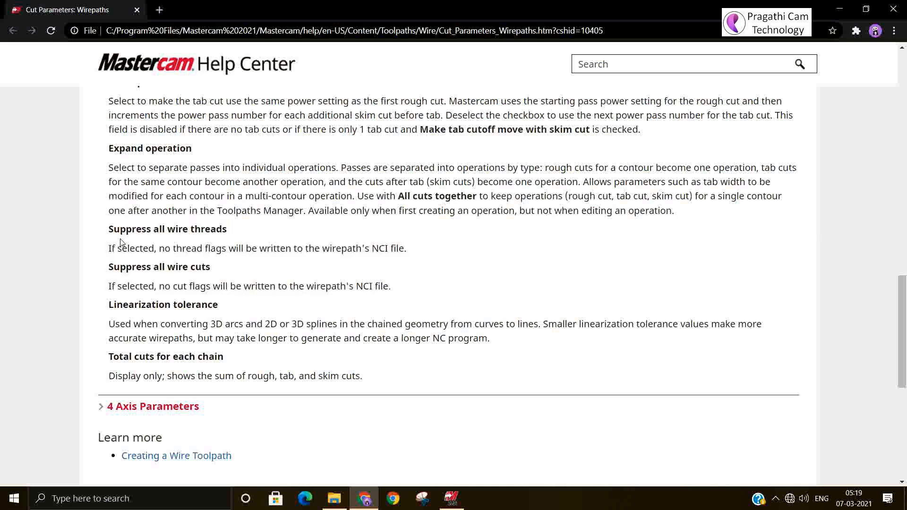
{"action": "left_click_drag", "start_coordinate": [108, 224], "coordinate": [406, 255]}
{"action": "left_click_drag", "start_coordinate": [108, 263], "coordinate": [404, 289]}
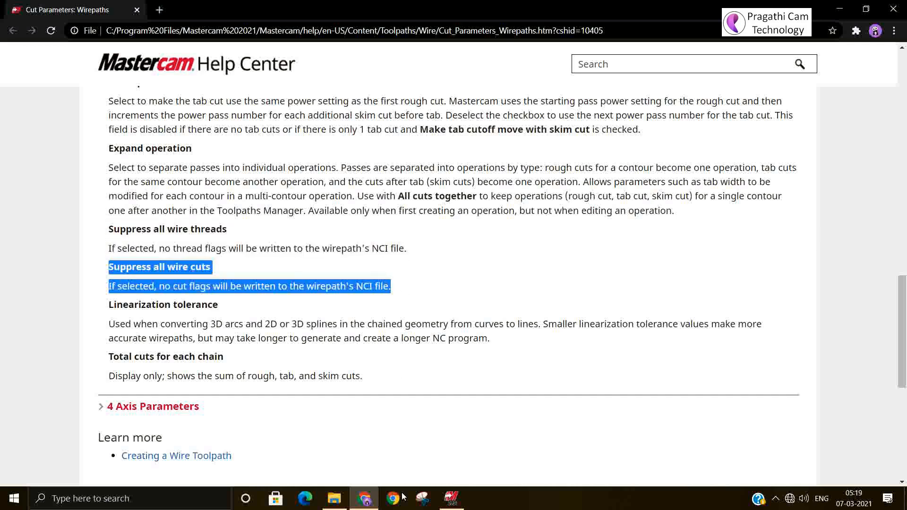
{"action": "left_click", "coordinate": [366, 499]}
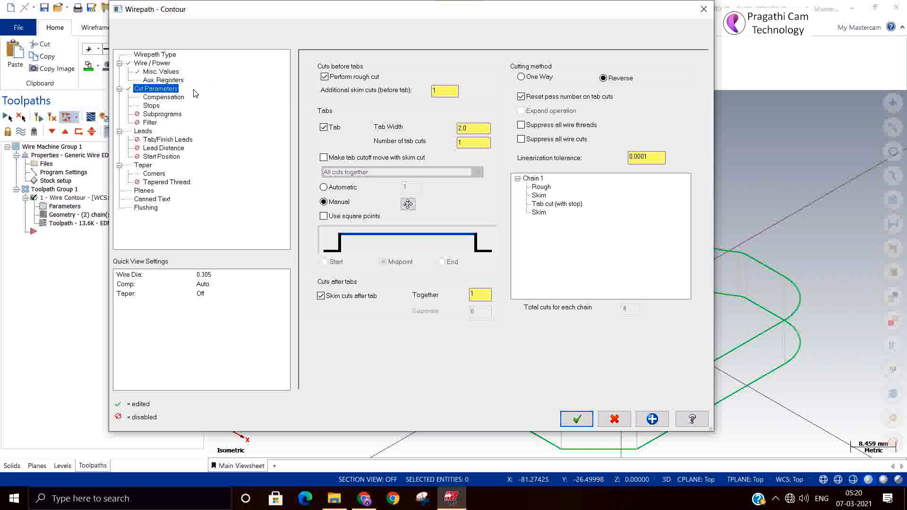
- Try the Both and Reverse Both compensation types for the contour and set the compensation type to Computer
{"action": "left_click", "coordinate": [176, 99]}
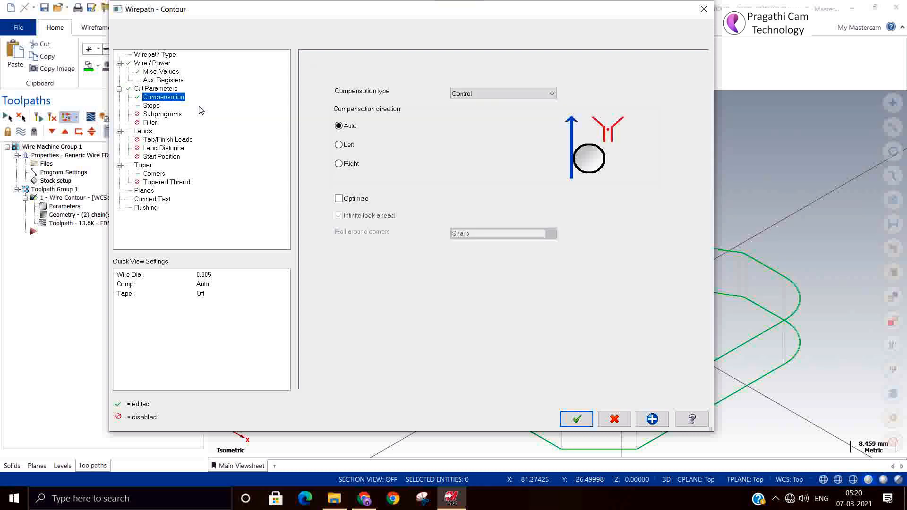
{"action": "left_click", "coordinate": [474, 94]}
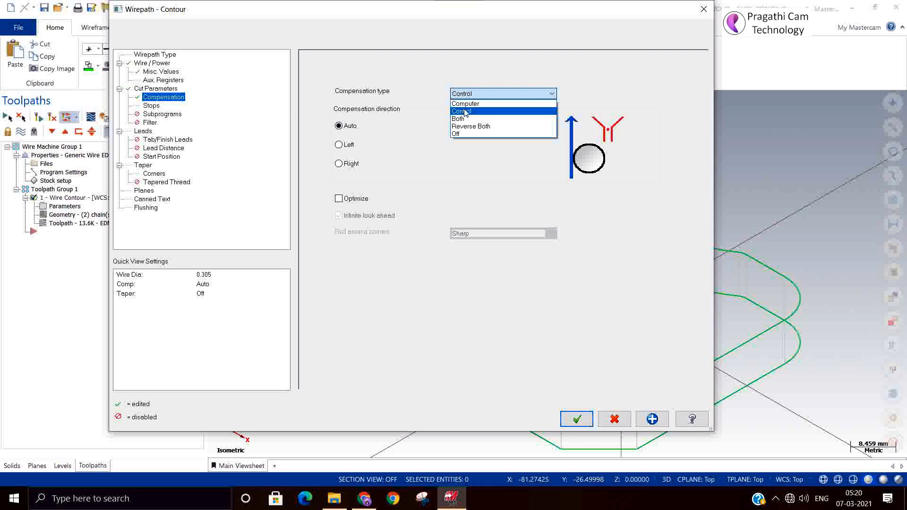
{"action": "left_click", "coordinate": [465, 103]}
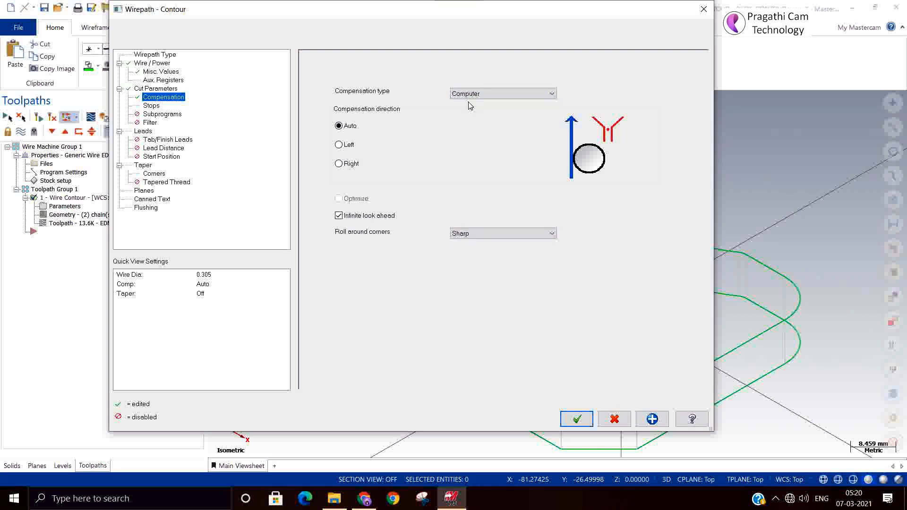
{"action": "left_click", "coordinate": [477, 93]}
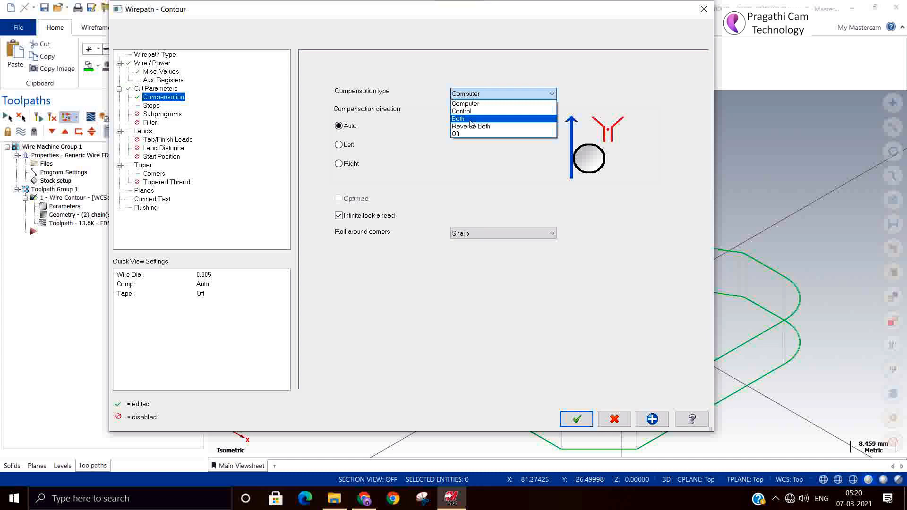
{"action": "left_click", "coordinate": [471, 119]}
{"action": "left_click", "coordinate": [479, 97]}
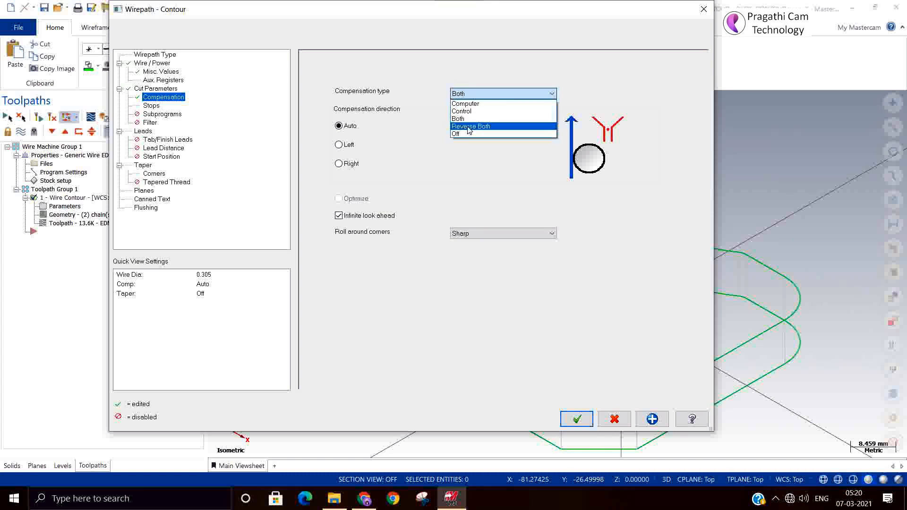
{"action": "left_click", "coordinate": [469, 126]}
{"action": "left_click", "coordinate": [473, 94]}
{"action": "left_click", "coordinate": [471, 103]}
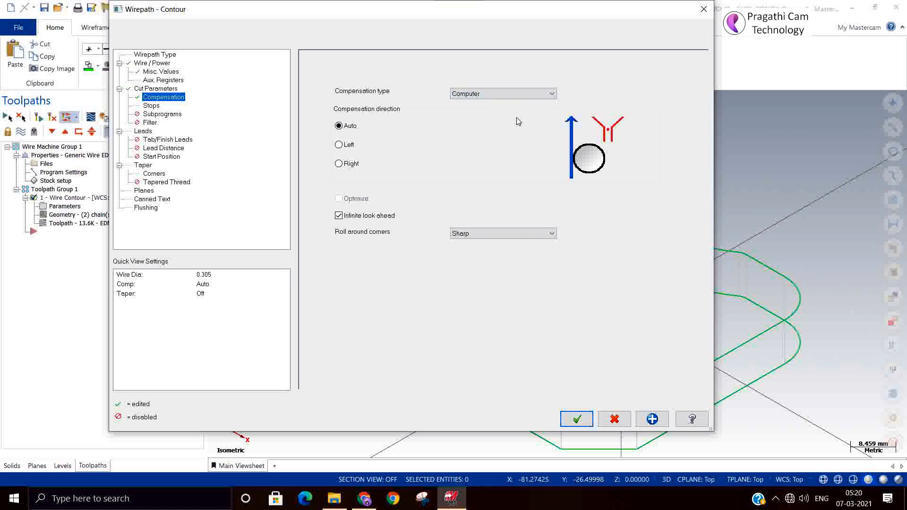
- Cycle the compensation direction through Left and Right back to Auto, and toggle infinite look ahead off and on
{"action": "left_click", "coordinate": [339, 145]}
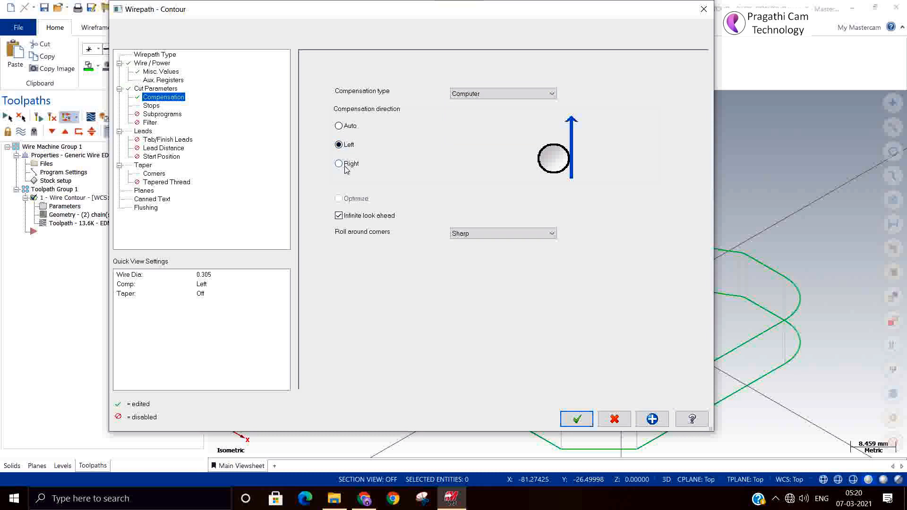
{"action": "left_click", "coordinate": [338, 164]}
{"action": "left_click", "coordinate": [345, 128]}
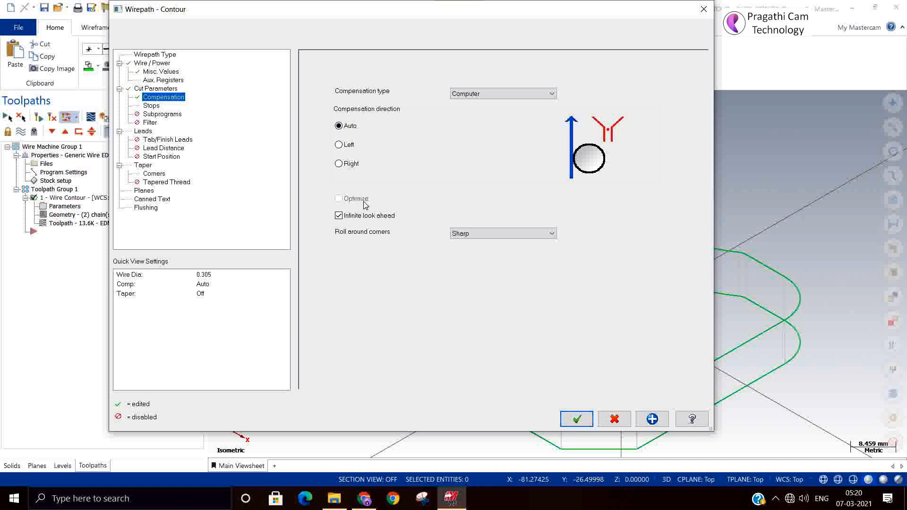
{"action": "left_click", "coordinate": [339, 217]}
{"action": "left_click", "coordinate": [340, 218]}
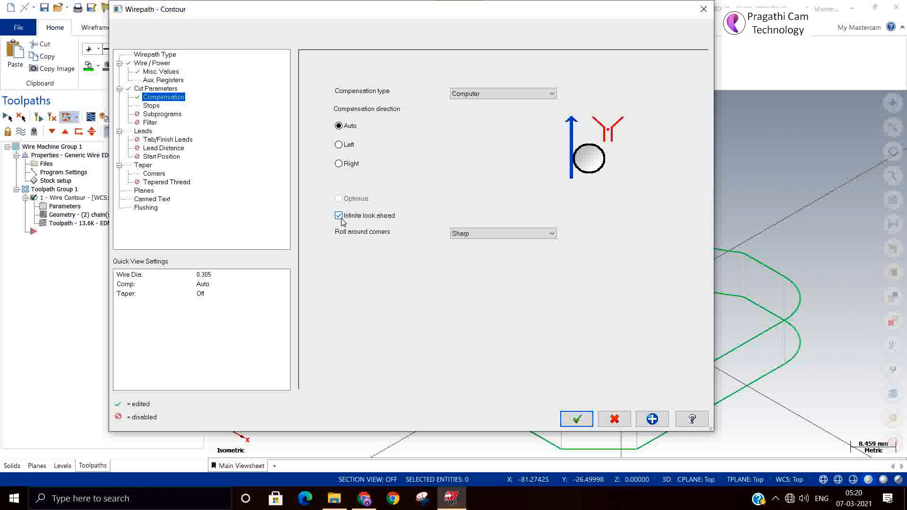
- Go through the roll around corners choices in the compensation settings and select Sharp
{"action": "left_click", "coordinate": [550, 239]}
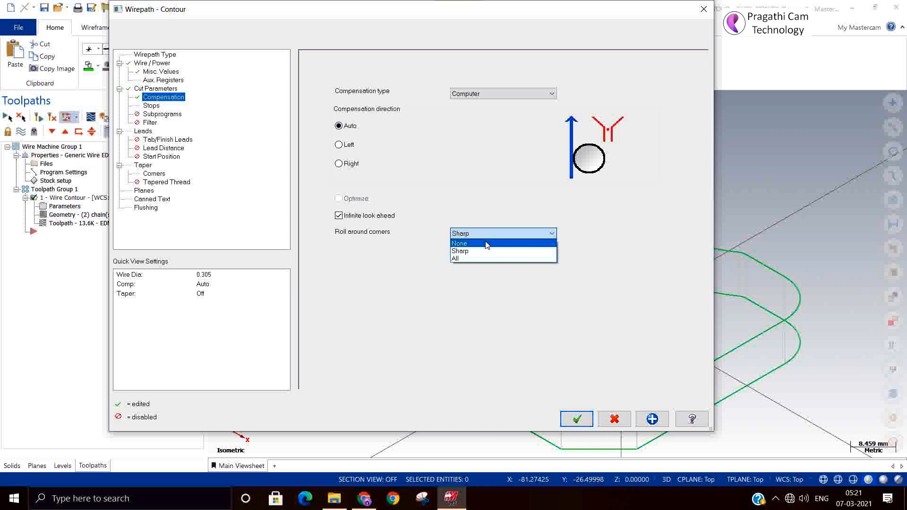
{"action": "left_click", "coordinate": [463, 251]}
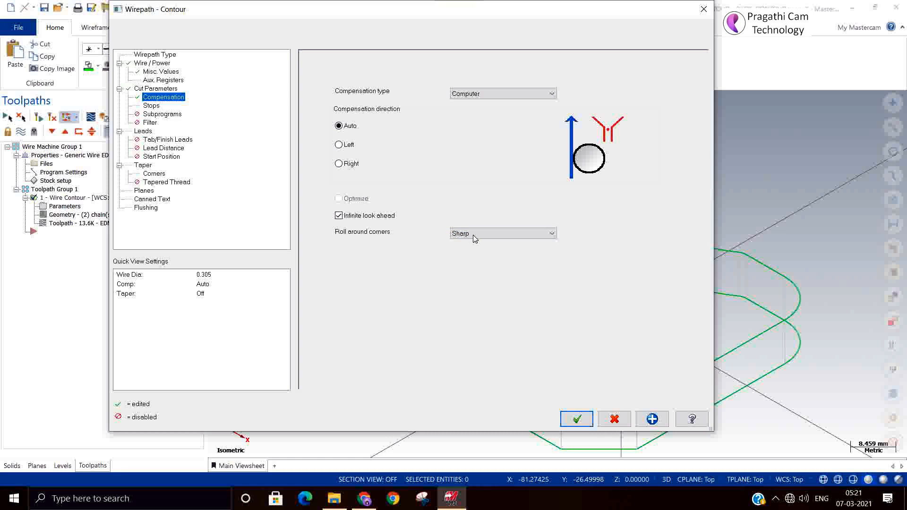
{"action": "left_click", "coordinate": [473, 234]}
{"action": "left_click", "coordinate": [468, 247]}
- Output the stop code as a glue stop and, after trying each tab, generate it for the first tab in the operation
{"action": "left_click", "coordinate": [152, 106]}
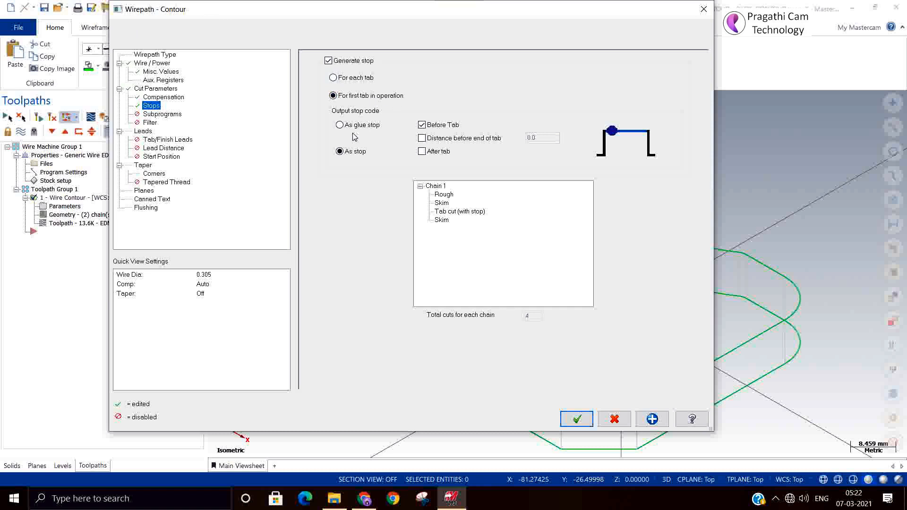
{"action": "left_click", "coordinate": [340, 126]}
{"action": "left_click", "coordinate": [334, 79]}
{"action": "left_click", "coordinate": [334, 97]}
- Enable subprogram creation for the contour, and turn on the filter settings with one way filtering
{"action": "left_click", "coordinate": [163, 115]}
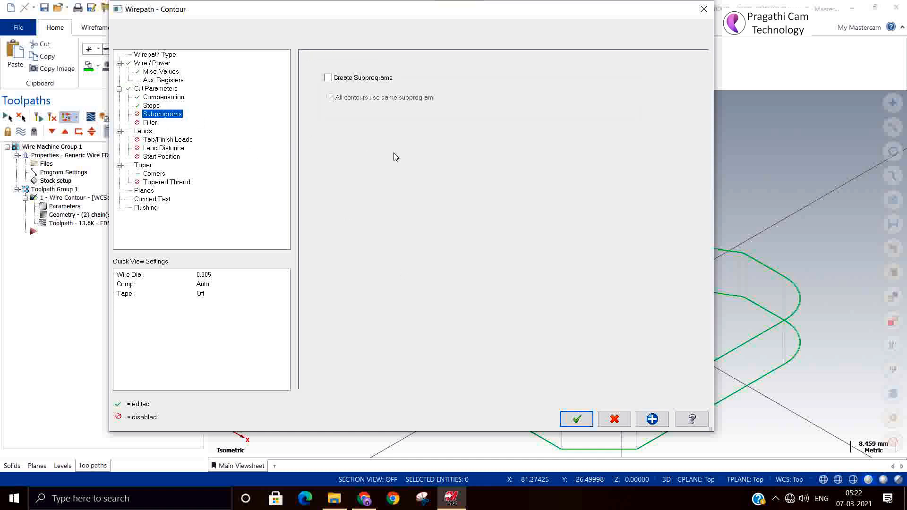
{"action": "left_click", "coordinate": [328, 77]}
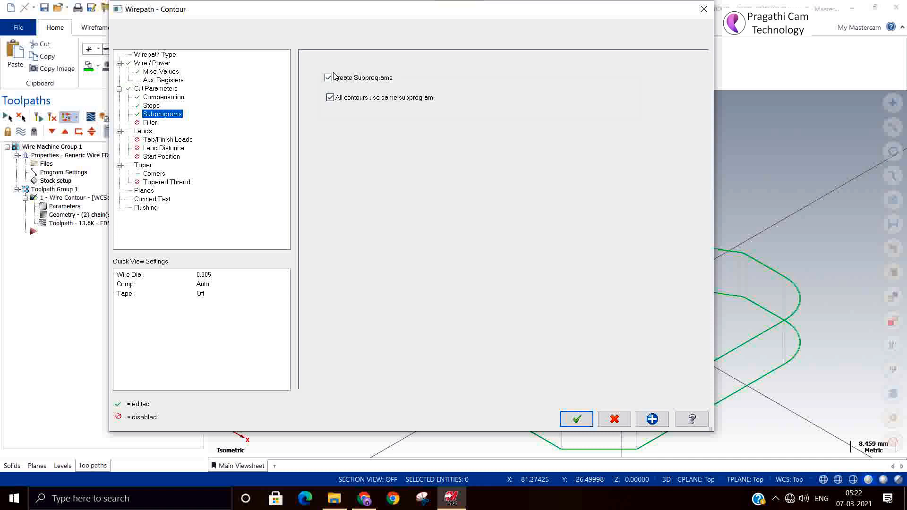
{"action": "left_click", "coordinate": [149, 124]}
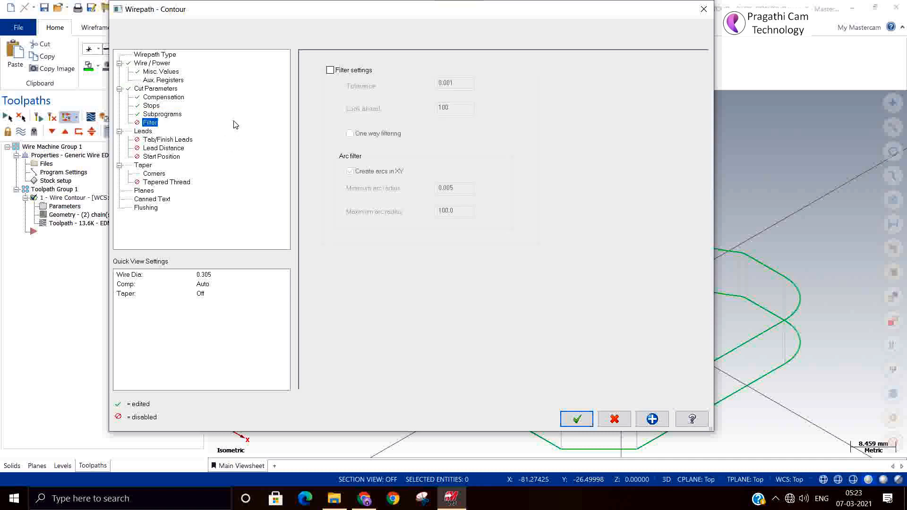
{"action": "left_click", "coordinate": [330, 71]}
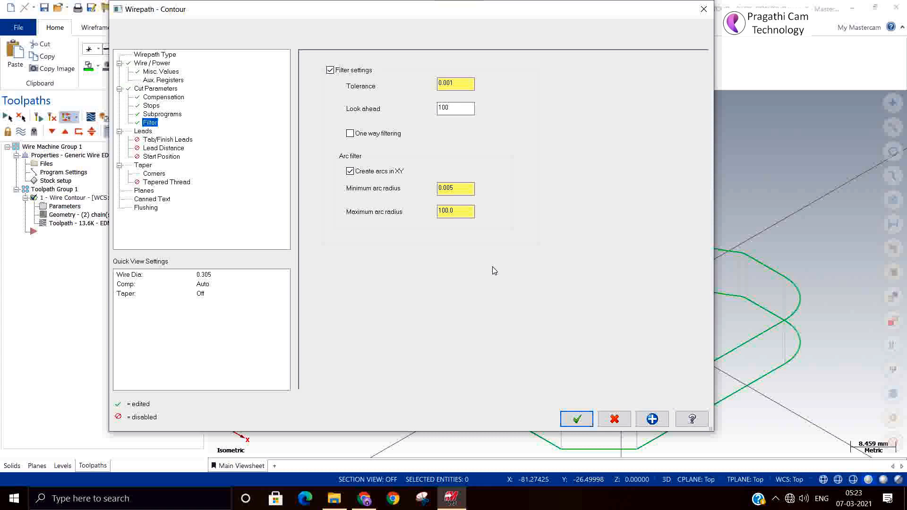
{"action": "left_click", "coordinate": [350, 134]}
- Try the arc-based lead in and lead out options for the contour and return both to Line only
{"action": "left_click", "coordinate": [142, 131]}
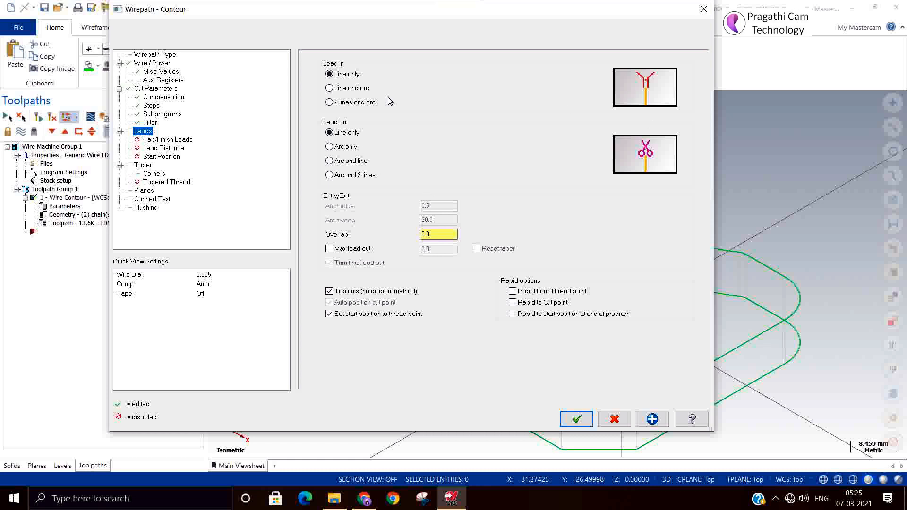
{"action": "left_click", "coordinate": [329, 88]}
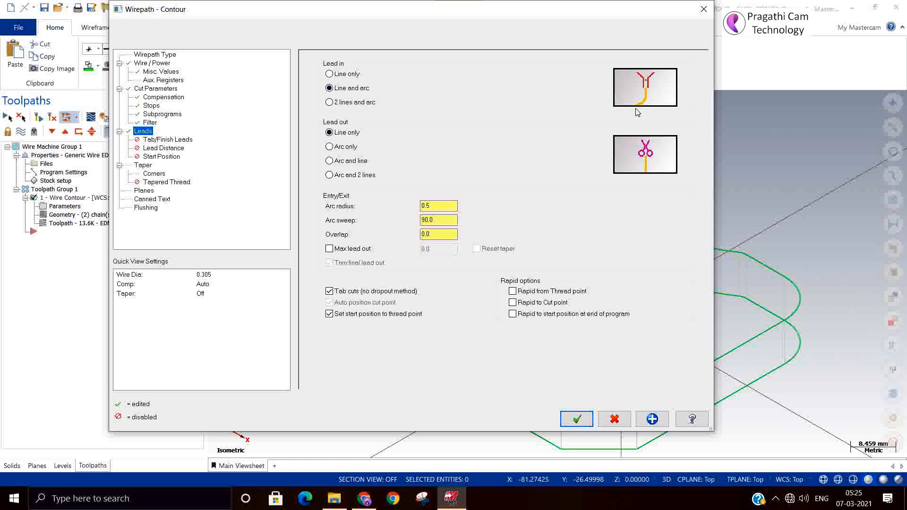
{"action": "left_click", "coordinate": [347, 102]}
{"action": "left_click", "coordinate": [338, 74]}
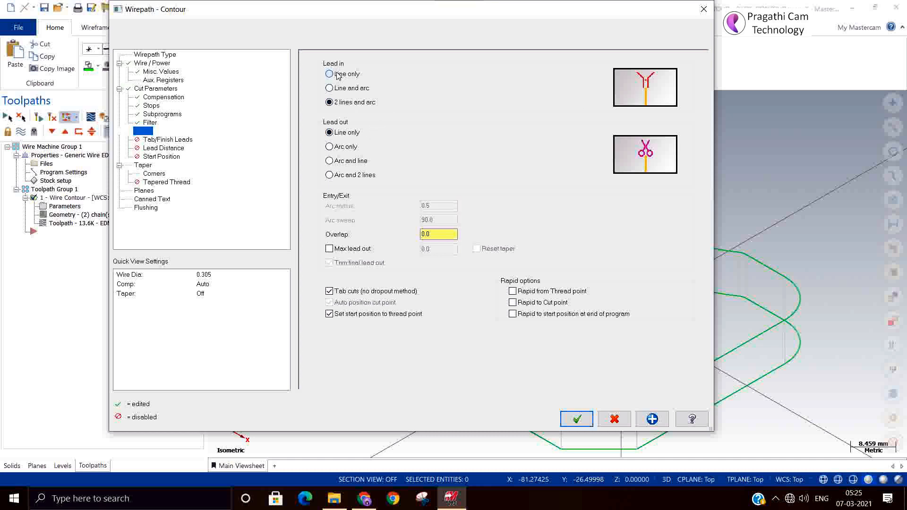
{"action": "left_click", "coordinate": [339, 152]}
{"action": "left_click", "coordinate": [340, 161]}
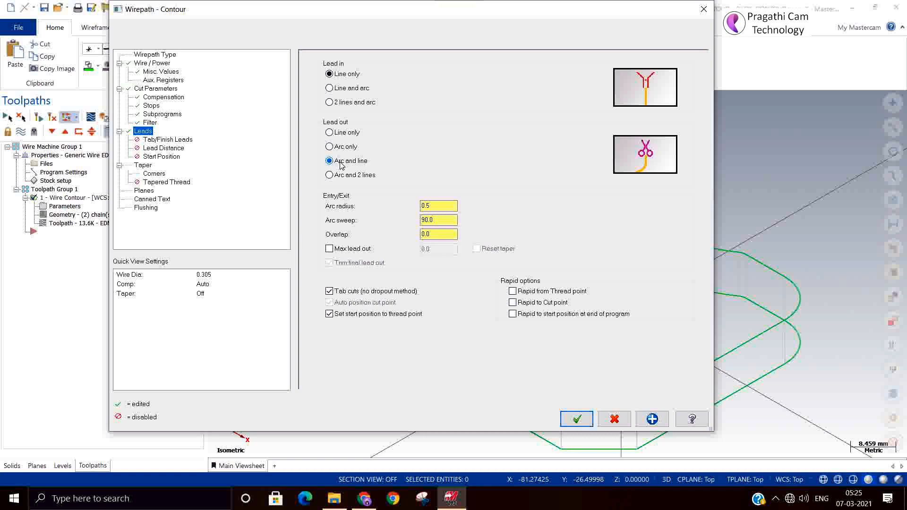
{"action": "left_click", "coordinate": [340, 175]}
{"action": "left_click", "coordinate": [340, 134]}
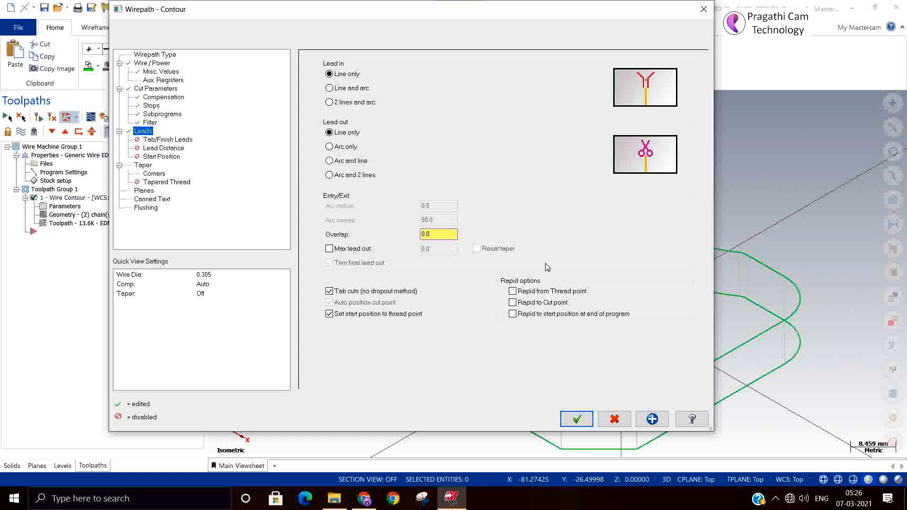
- Enable the Max lead out option in the contour's entry/exit settings
{"action": "left_click", "coordinate": [436, 234]}
{"action": "left_click", "coordinate": [336, 250]}
{"action": "left_click", "coordinate": [453, 252]}
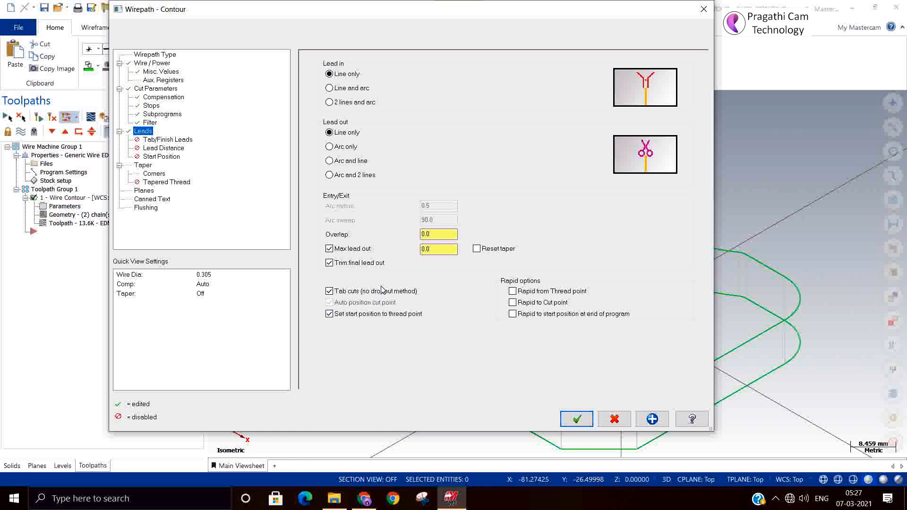
- Check the availability of the tab/finish leads against the tab settings in the cut parameters
{"action": "left_click", "coordinate": [162, 141]}
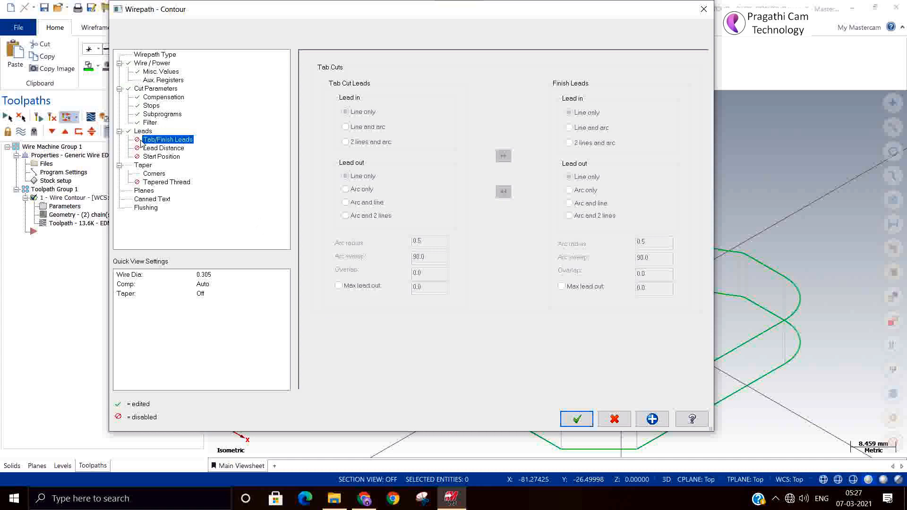
{"action": "left_click", "coordinate": [160, 89]}
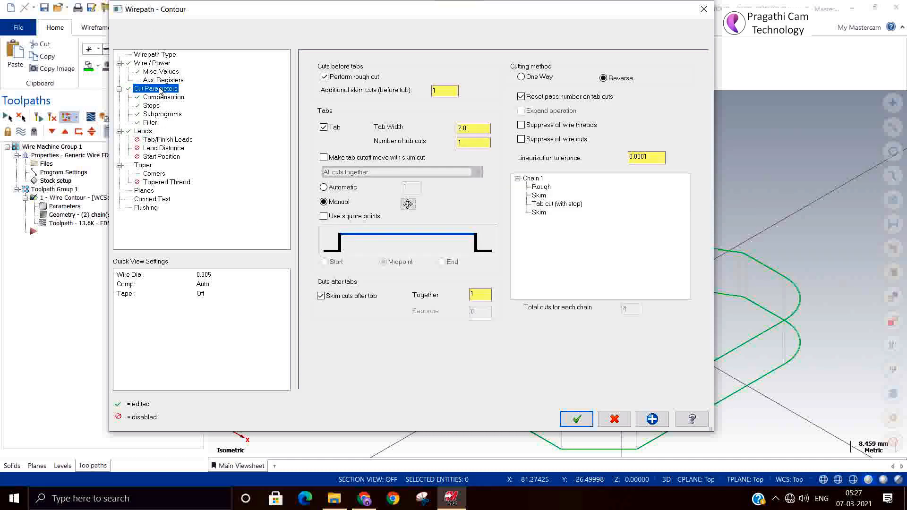
{"action": "left_click", "coordinate": [152, 141]}
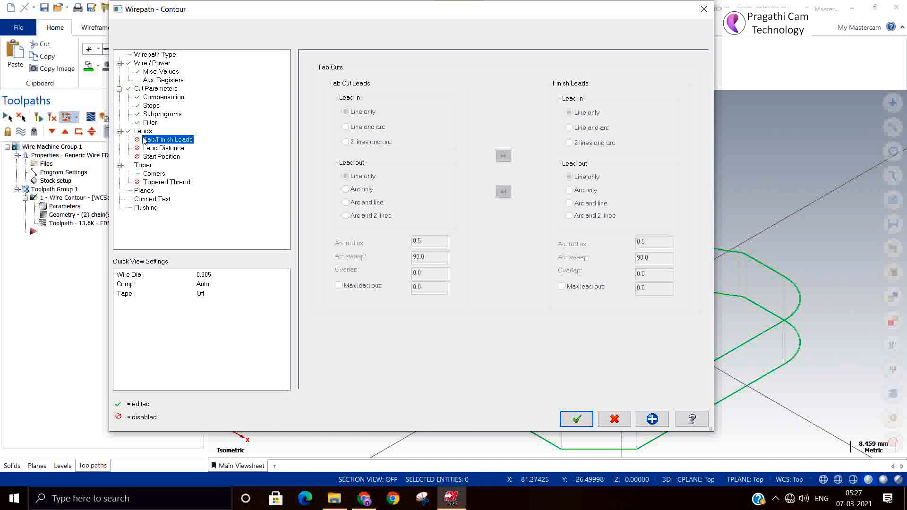
- Reselect the manual tab location on the straight edge of the lower chain and return to the contour settings
{"action": "left_click", "coordinate": [153, 89]}
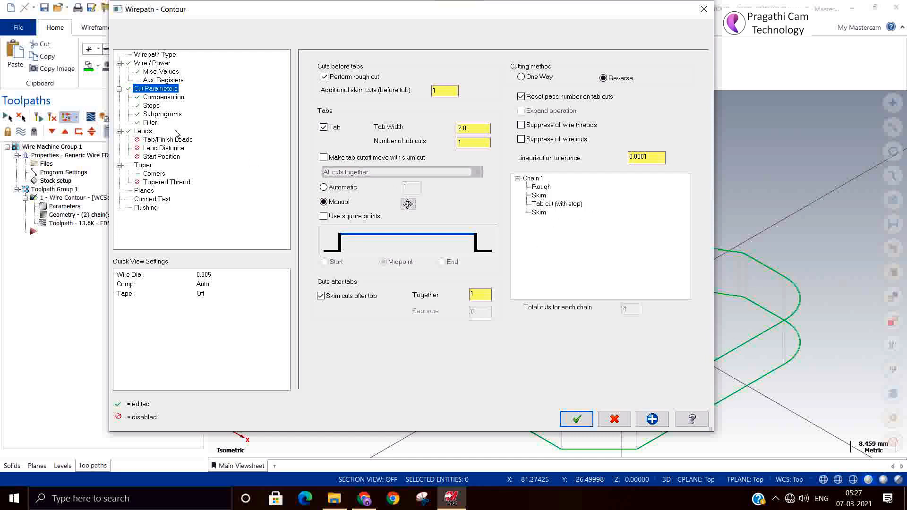
{"action": "left_click", "coordinate": [411, 207]}
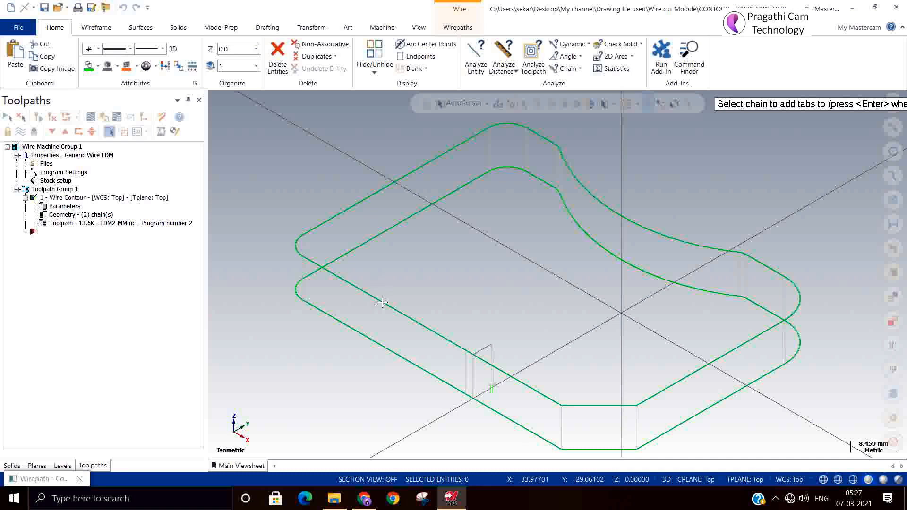
{"action": "left_click", "coordinate": [417, 366]}
{"action": "left_click", "coordinate": [381, 347]}
{"action": "key", "text": "Return"}
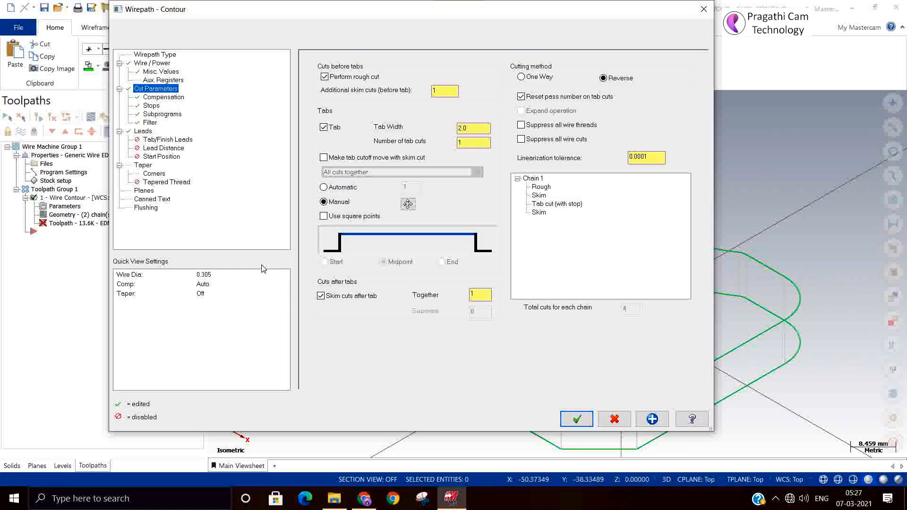
- Set the lead in to Line and arc and the lead out to Arc only, and recheck the tab/finish leads
{"action": "left_click", "coordinate": [160, 140]}
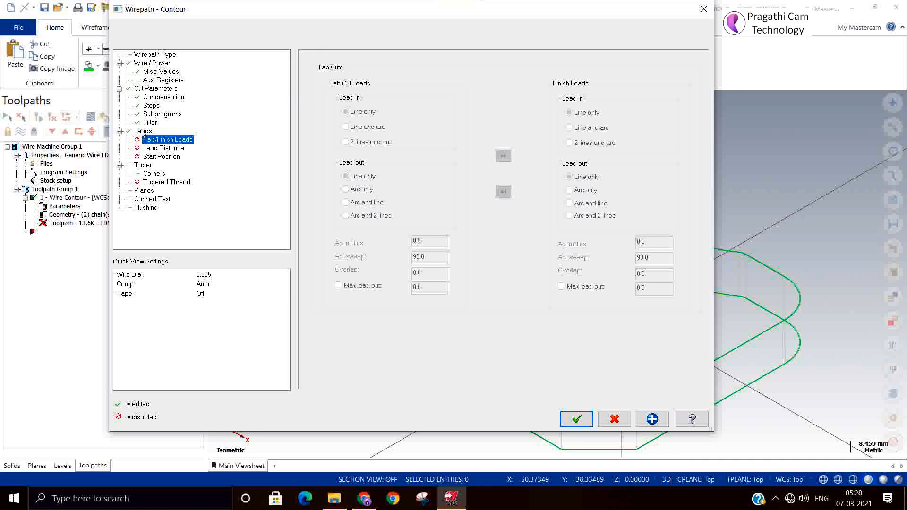
{"action": "left_click", "coordinate": [142, 132]}
{"action": "left_click", "coordinate": [148, 141]}
{"action": "left_click", "coordinate": [147, 132]}
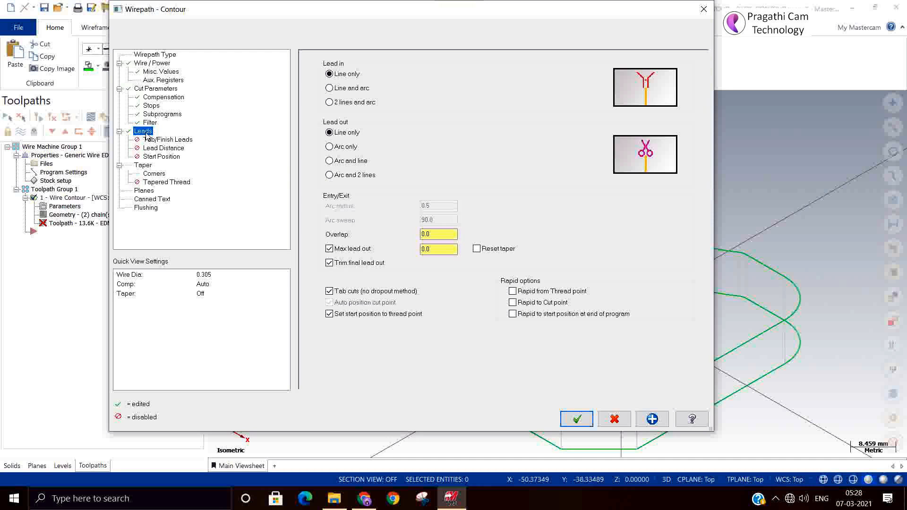
{"action": "left_click", "coordinate": [337, 90]}
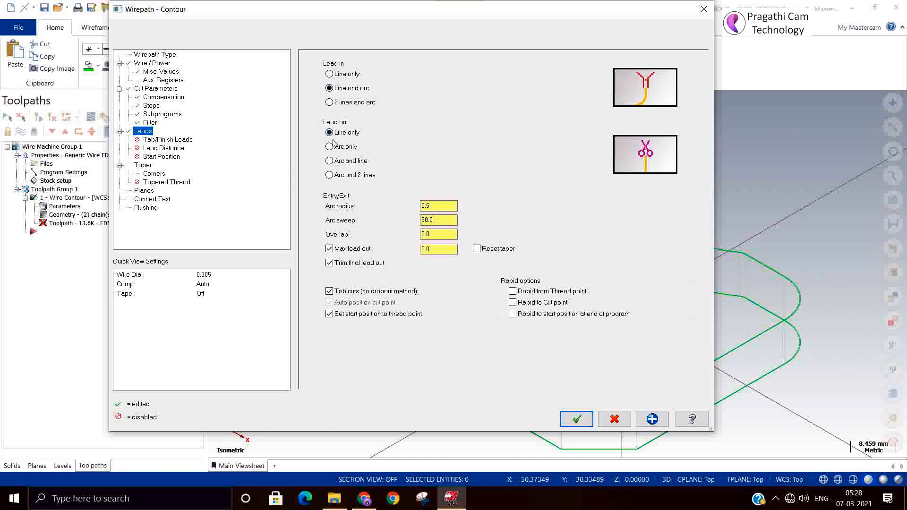
{"action": "left_click", "coordinate": [334, 147]}
{"action": "left_click", "coordinate": [169, 140]}
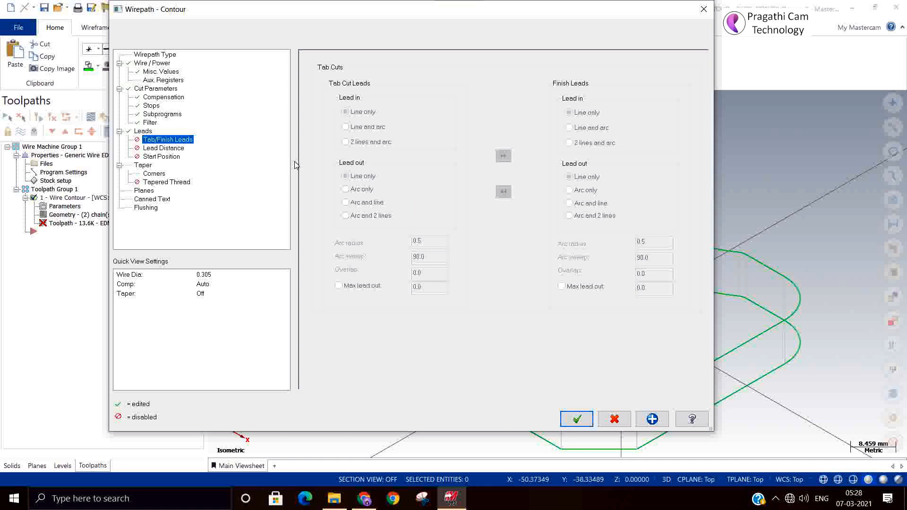
- Review the lead distance and start position settings, and open the taper settings
{"action": "left_click", "coordinate": [160, 149]}
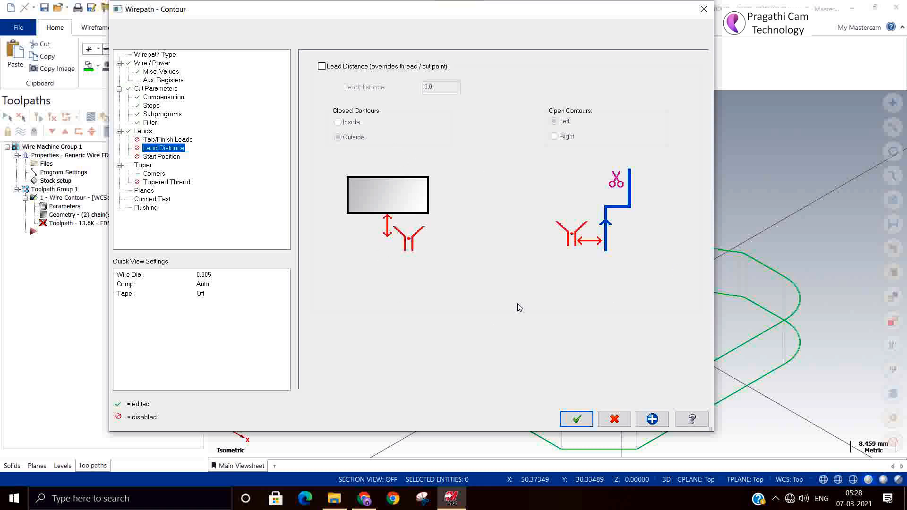
{"action": "left_click", "coordinate": [156, 158]}
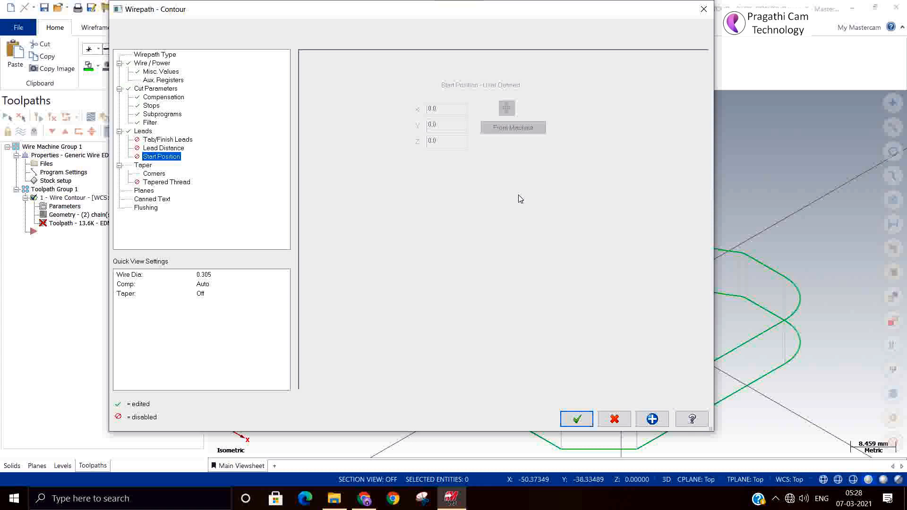
{"action": "left_click", "coordinate": [142, 167]}
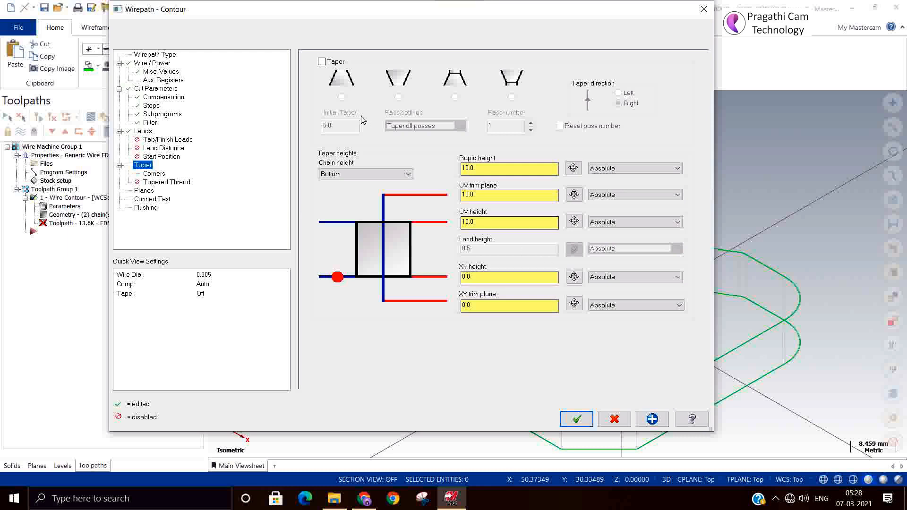
- Enable the taper, try each of the four taper shapes, and turn the taper off again
{"action": "left_click", "coordinate": [322, 62]}
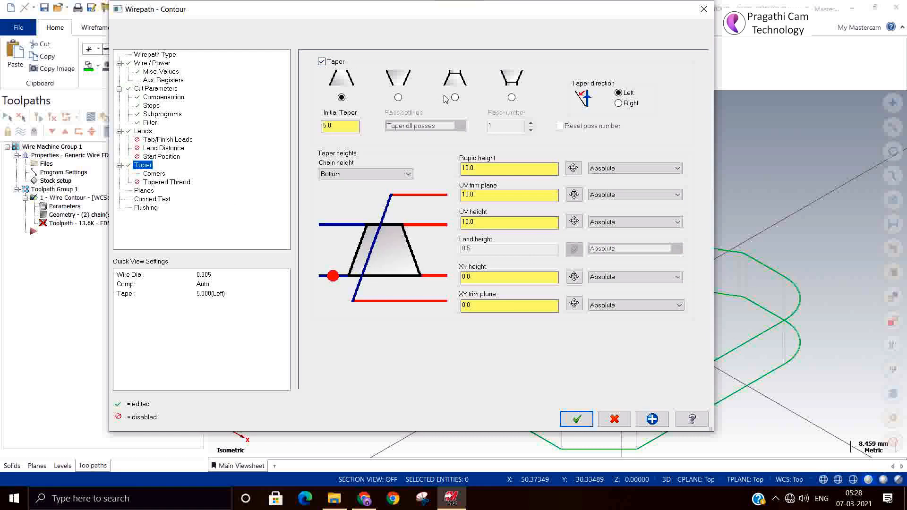
{"action": "left_click", "coordinate": [347, 126]}
{"action": "left_click", "coordinate": [398, 97]}
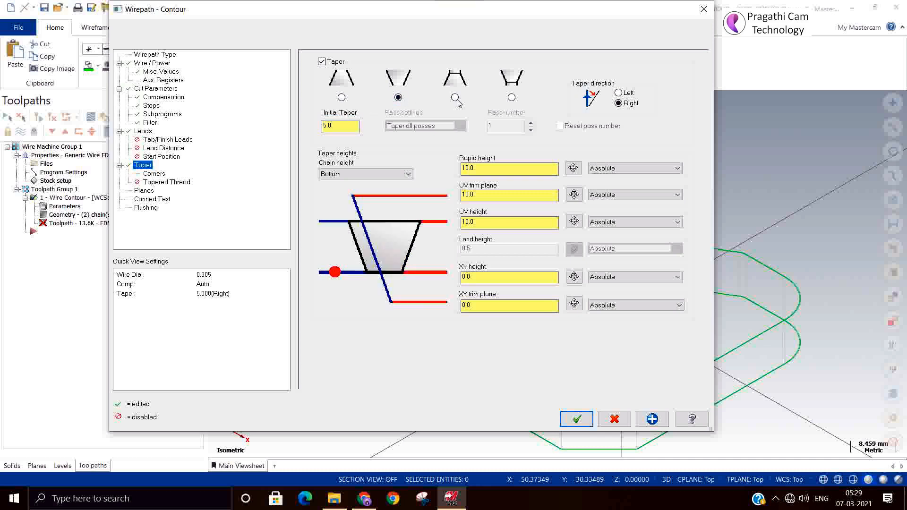
{"action": "left_click", "coordinate": [455, 98]}
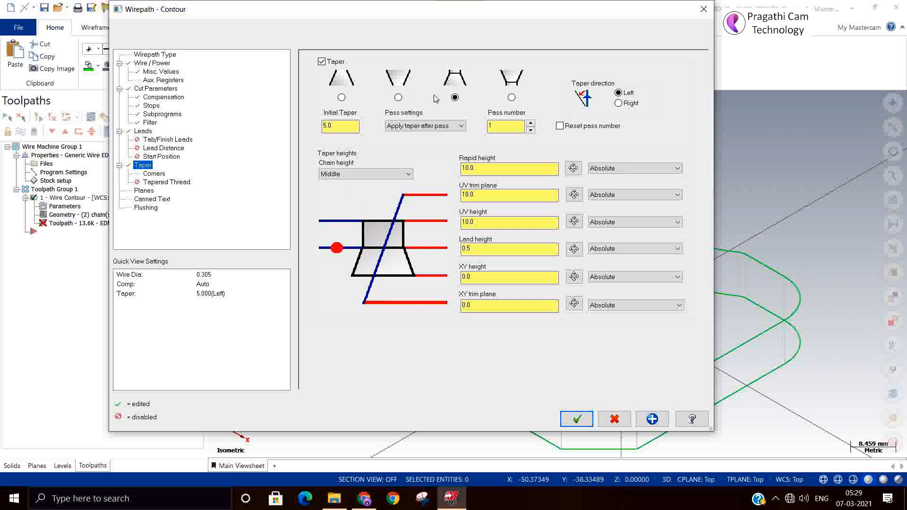
{"action": "left_click", "coordinate": [512, 98]}
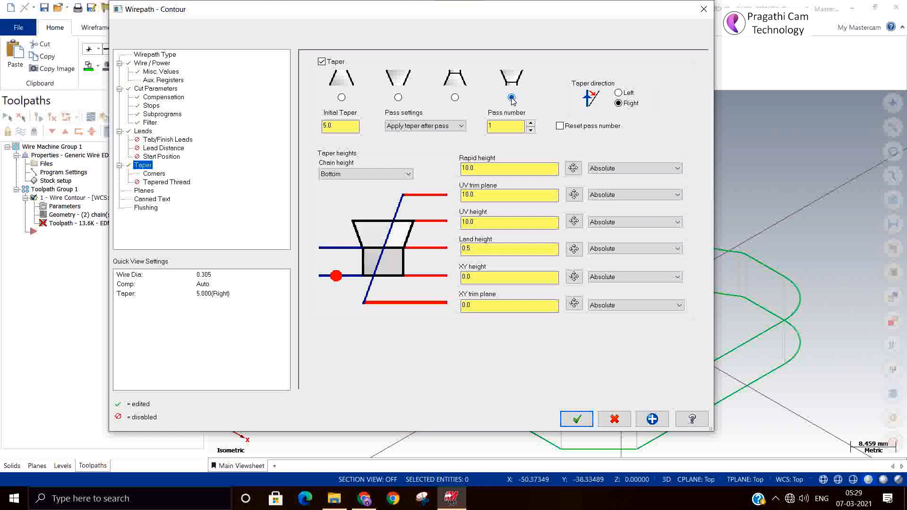
{"action": "left_click", "coordinate": [455, 97]}
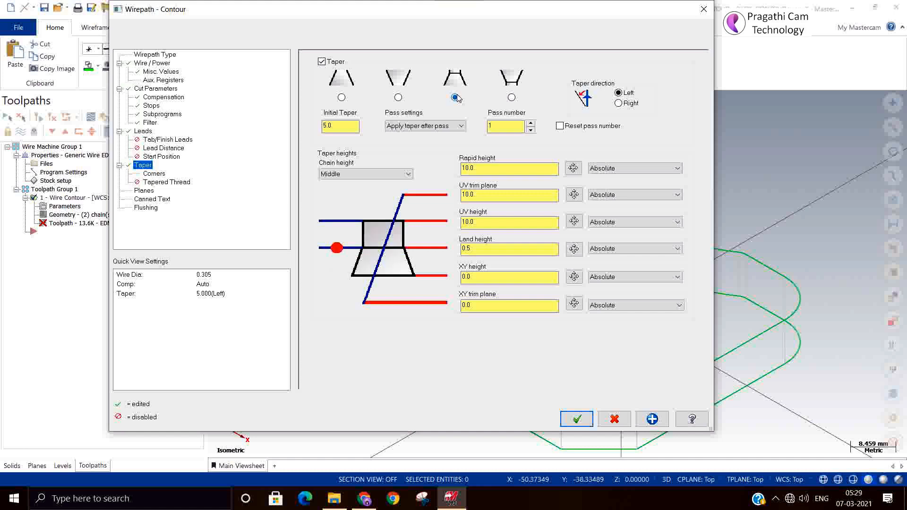
{"action": "left_click", "coordinate": [513, 97]}
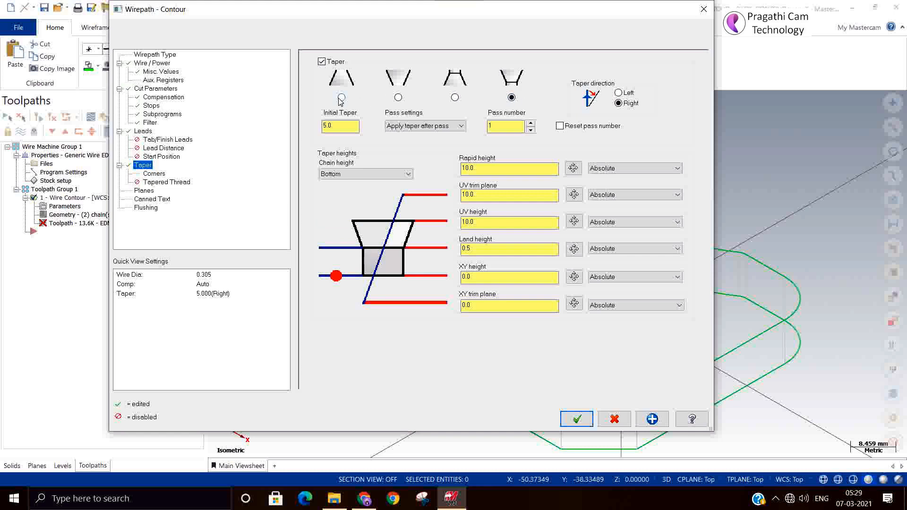
{"action": "left_click", "coordinate": [322, 61]}
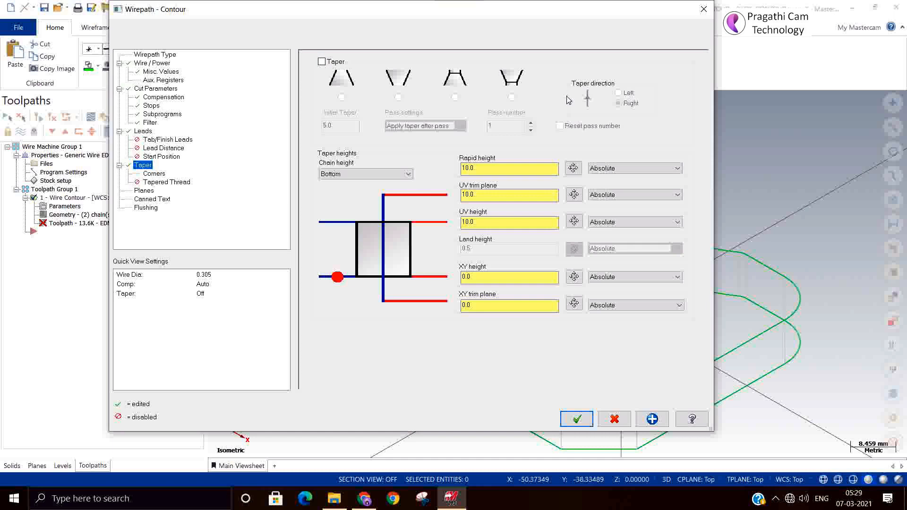
- Enable the taper with the straight-land-above-taper shape and try each pass setting, finishing on Cancel taper after pass
{"action": "left_click", "coordinate": [322, 62]}
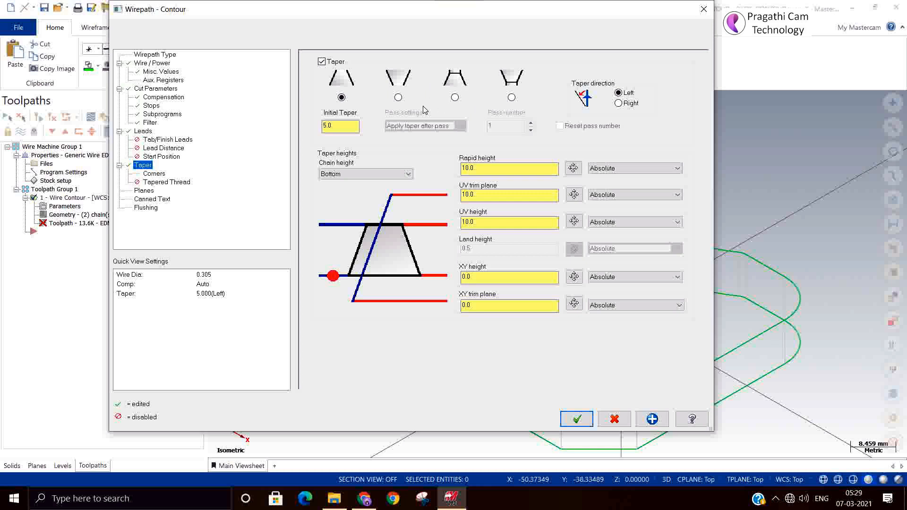
{"action": "left_click", "coordinate": [454, 97]}
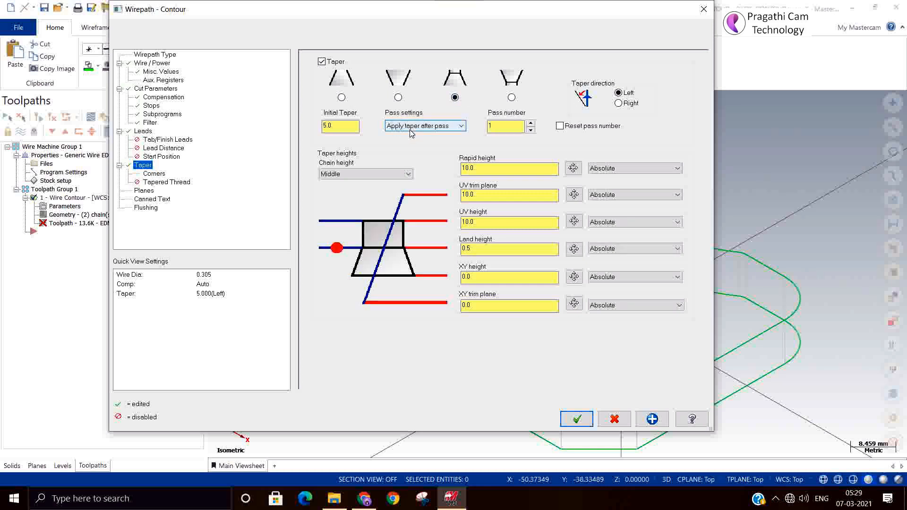
{"action": "left_click", "coordinate": [439, 127]}
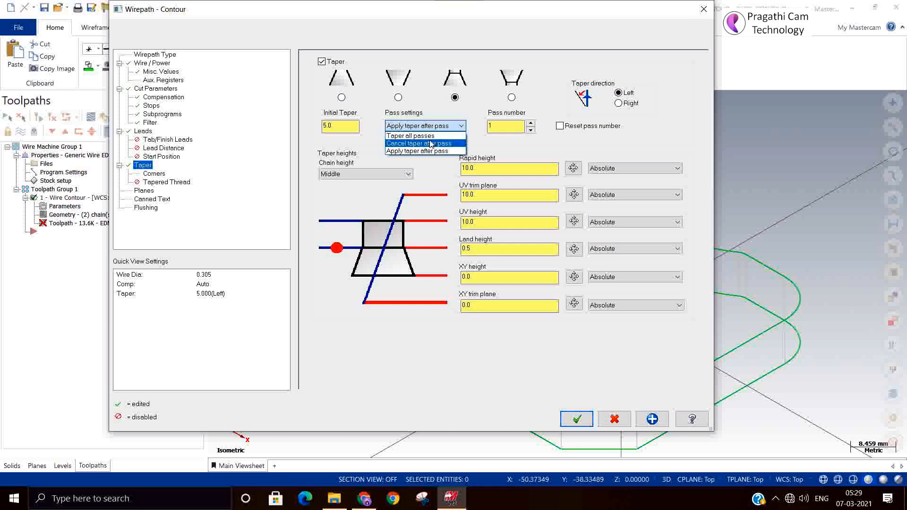
{"action": "left_click", "coordinate": [432, 135]}
{"action": "left_click", "coordinate": [437, 127]}
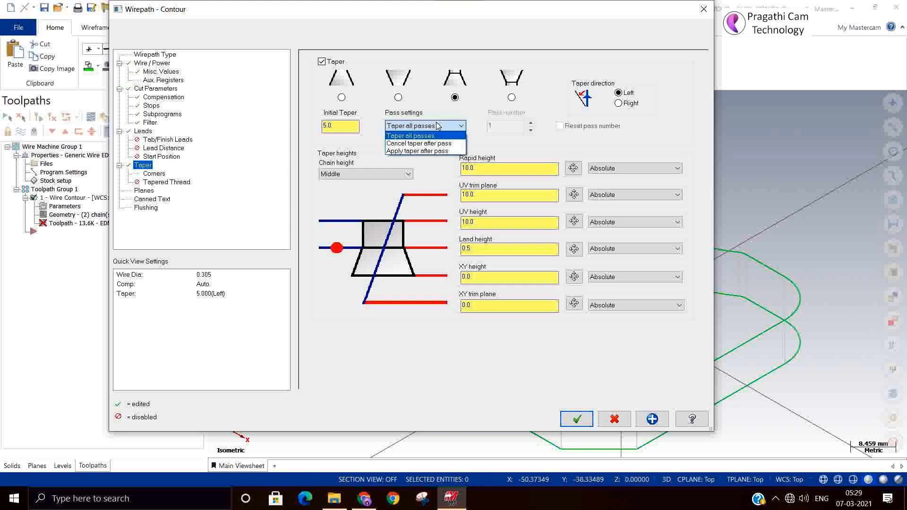
{"action": "left_click", "coordinate": [436, 145]}
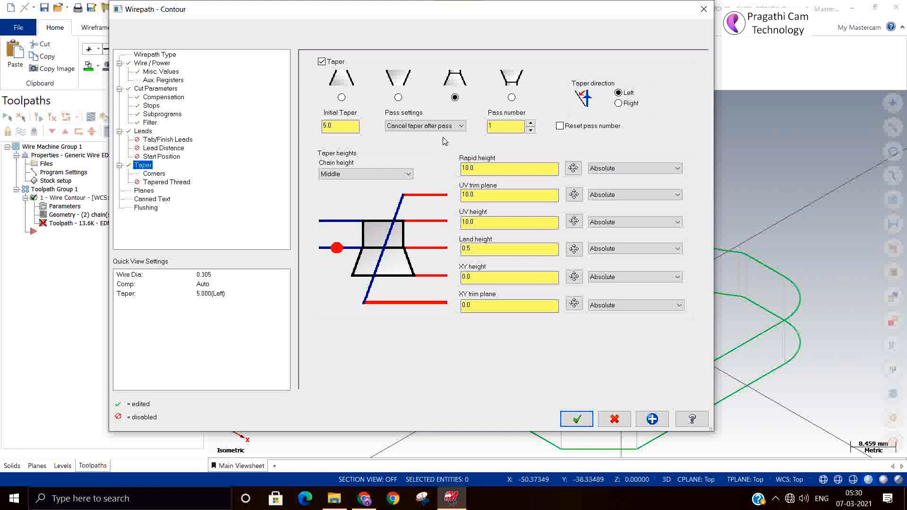
{"action": "left_click", "coordinate": [455, 126]}
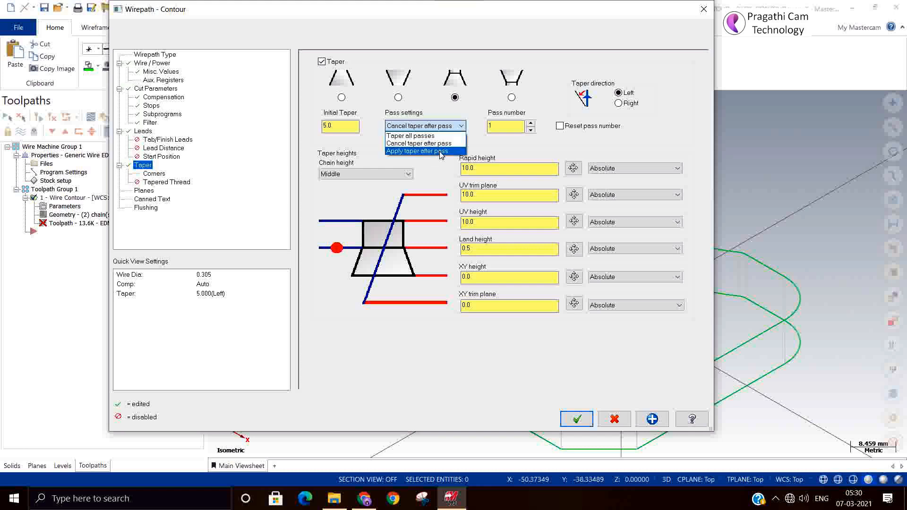
{"action": "left_click", "coordinate": [441, 152]}
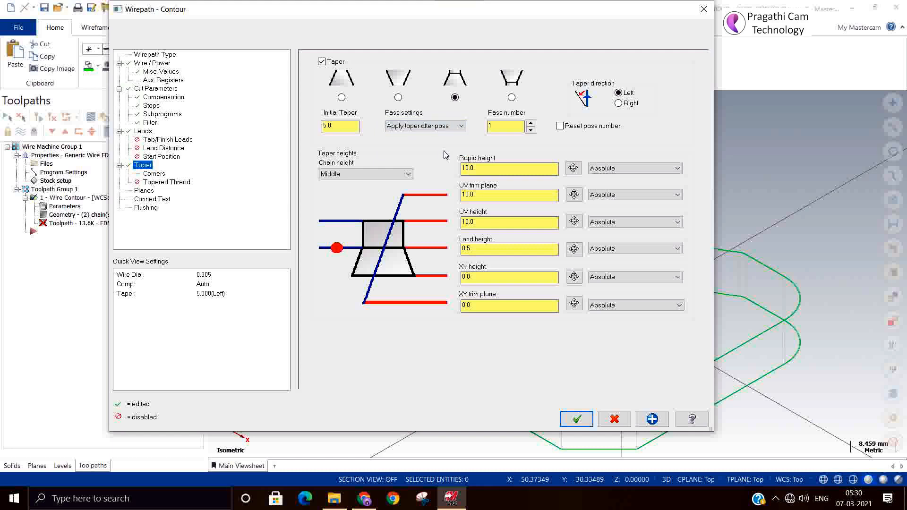
{"action": "left_click", "coordinate": [433, 127]}
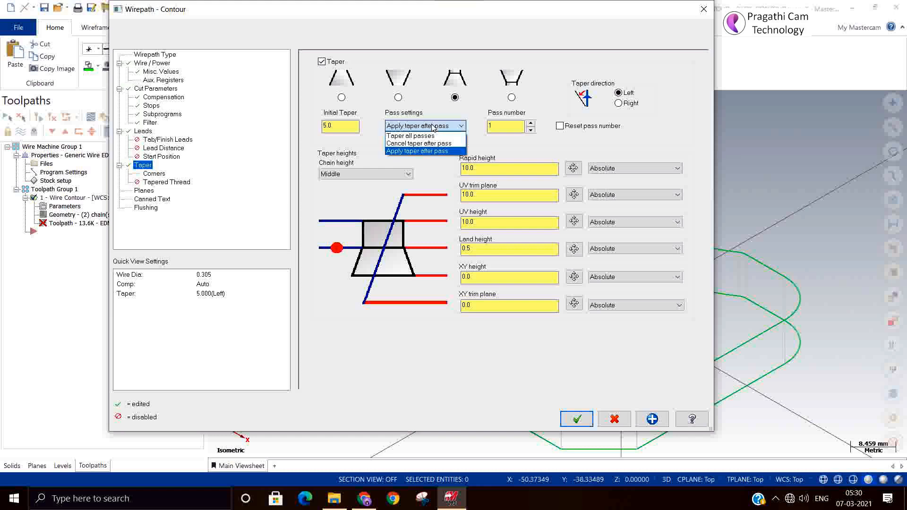
{"action": "left_click", "coordinate": [427, 143]}
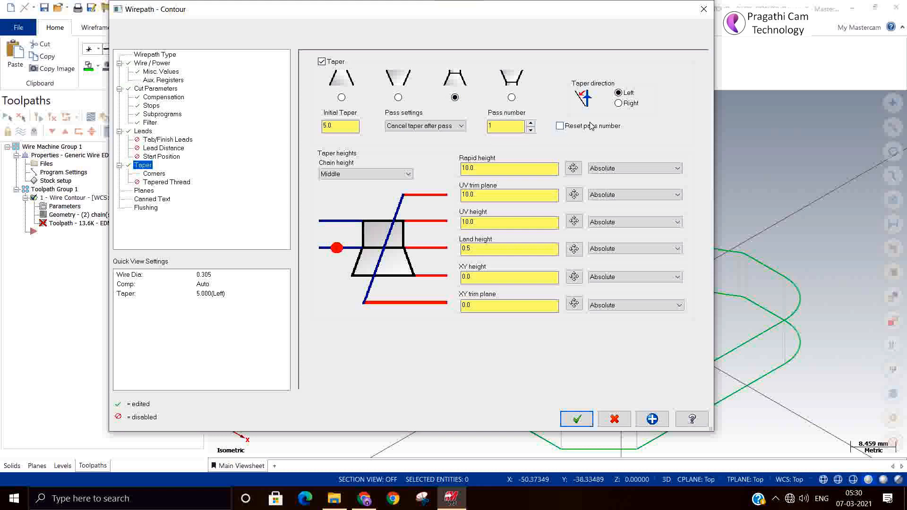
- Try the Right taper direction, restore Left, and turn the taper off
{"action": "left_click", "coordinate": [618, 103]}
{"action": "left_click", "coordinate": [618, 93]}
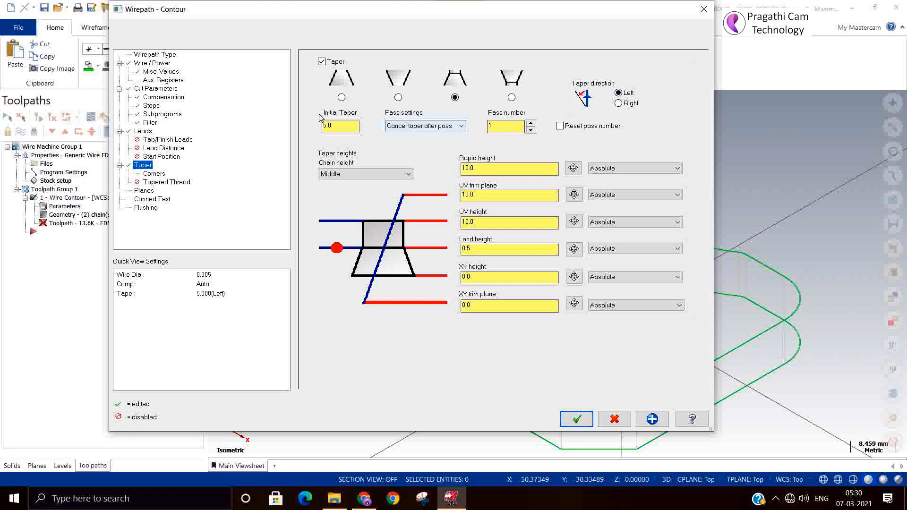
{"action": "left_click", "coordinate": [321, 61]}
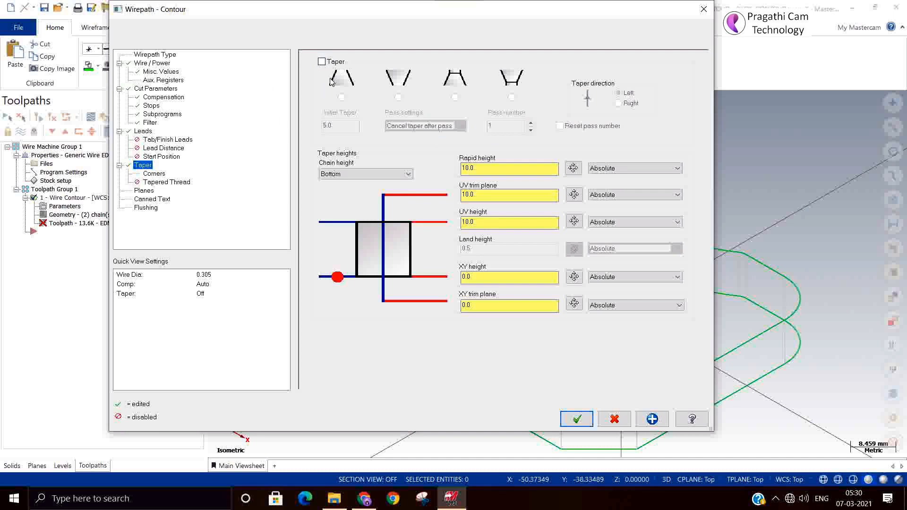
- Turn the taper back on and compare the Top and Bottom chain heights, leaving the chain height at Bottom
{"action": "left_click", "coordinate": [322, 61]}
{"action": "left_click", "coordinate": [356, 175]}
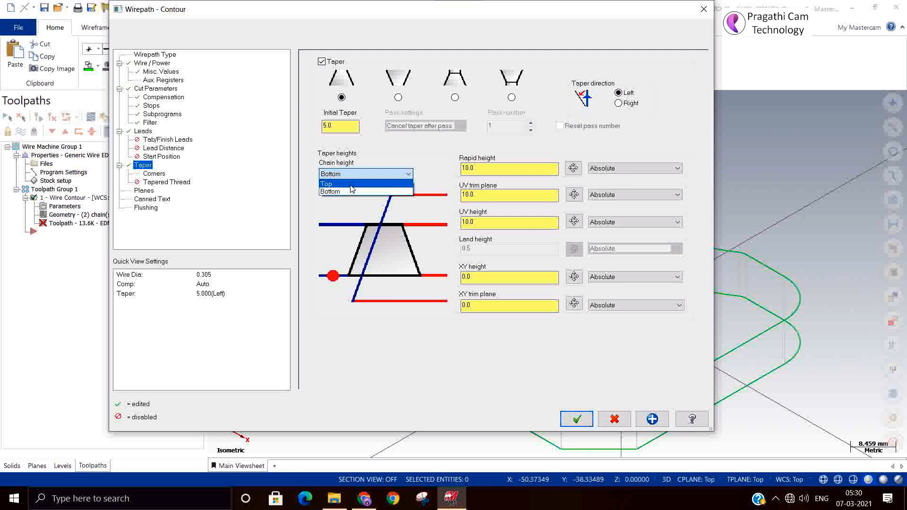
{"action": "left_click", "coordinate": [350, 186]}
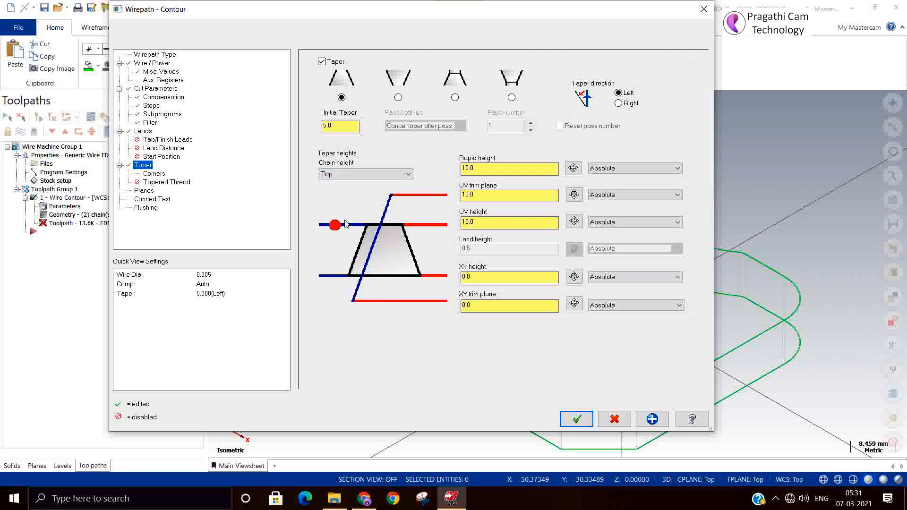
{"action": "left_click", "coordinate": [380, 175]}
{"action": "left_click", "coordinate": [350, 195]}
{"action": "left_click", "coordinate": [348, 175]}
{"action": "left_click", "coordinate": [337, 185]}
{"action": "left_click", "coordinate": [344, 176]}
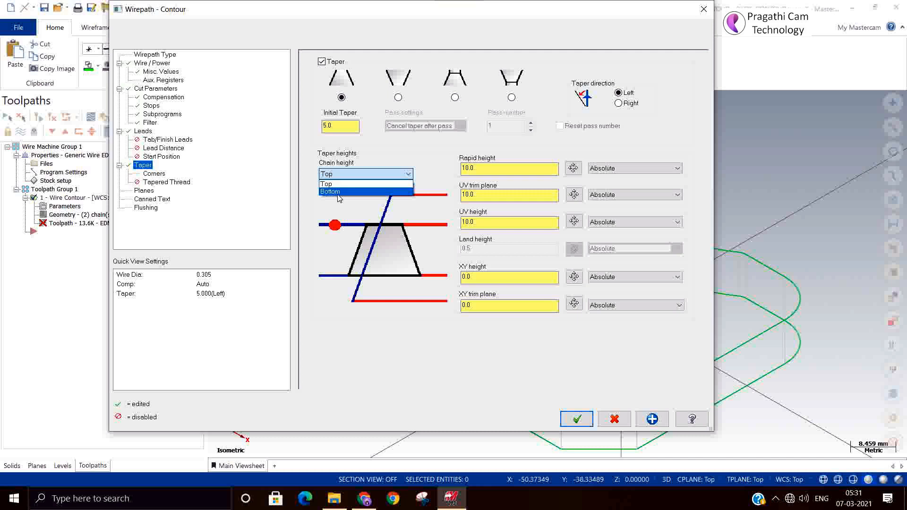
{"action": "left_click", "coordinate": [342, 191]}
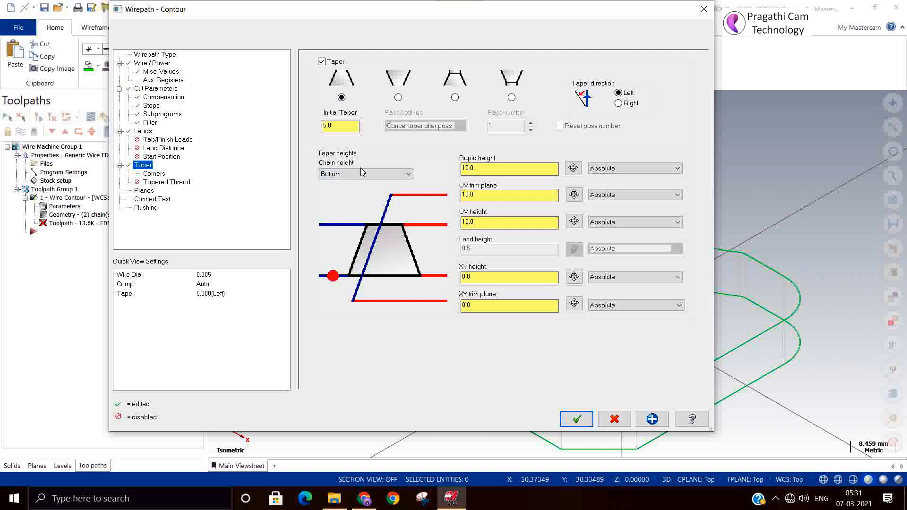
- Review the rapid height, UV trim plane and UV height values and the Absolute/Incremental options for the rapid height
{"action": "left_click", "coordinate": [479, 168]}
{"action": "left_click", "coordinate": [477, 197]}
{"action": "double_click", "coordinate": [475, 222]}
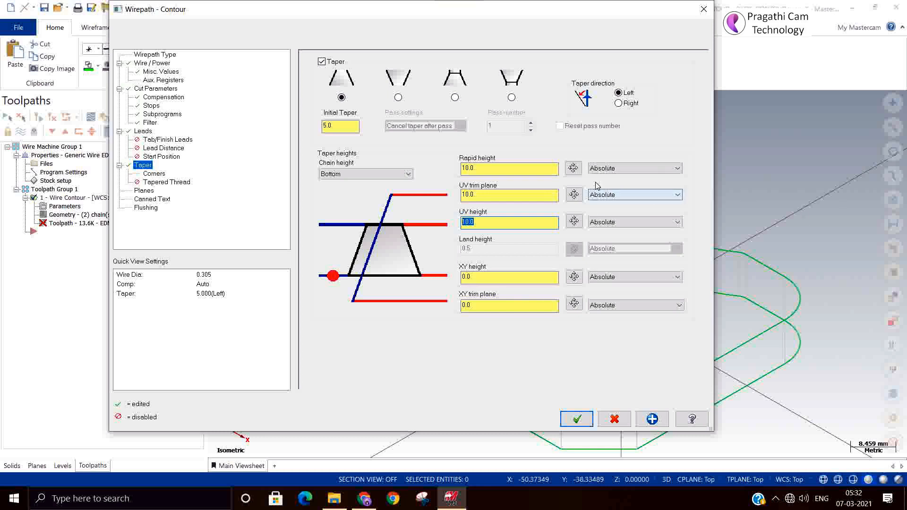
{"action": "left_click", "coordinate": [678, 169]}
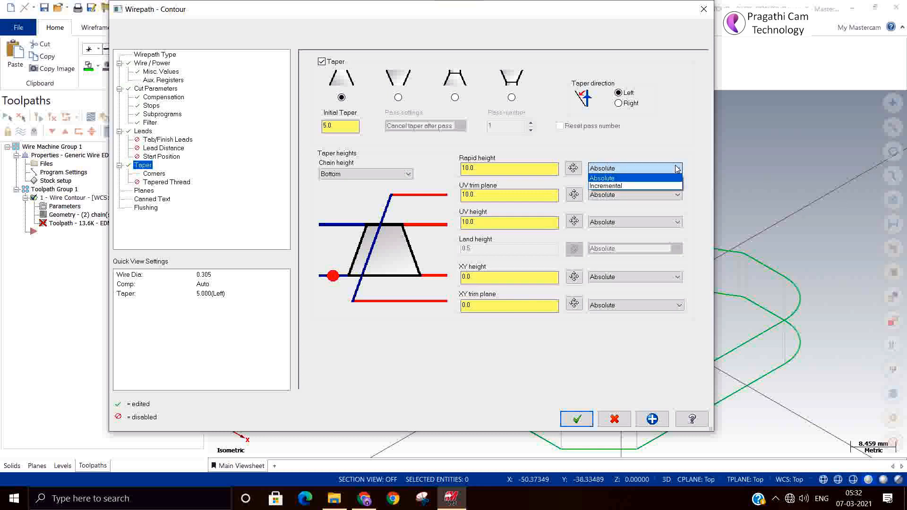
{"action": "left_click", "coordinate": [677, 169]}
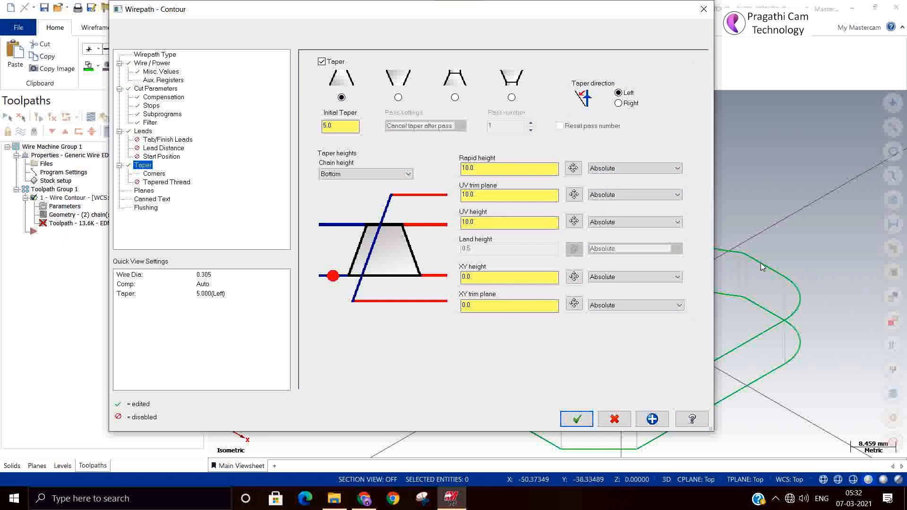
- Check the taper corner settings and select the taper shape with a straight land above the taper
{"action": "left_click", "coordinate": [163, 174]}
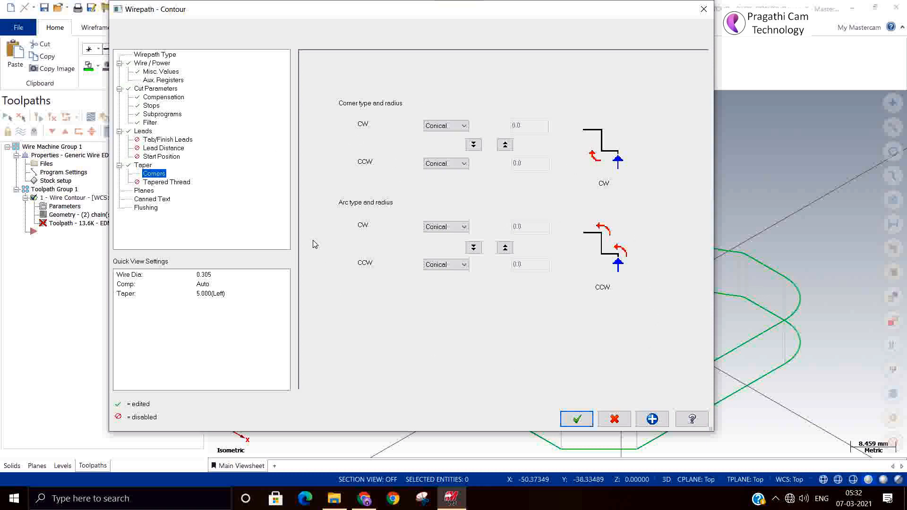
{"action": "left_click", "coordinate": [142, 165]}
{"action": "left_click", "coordinate": [337, 128]}
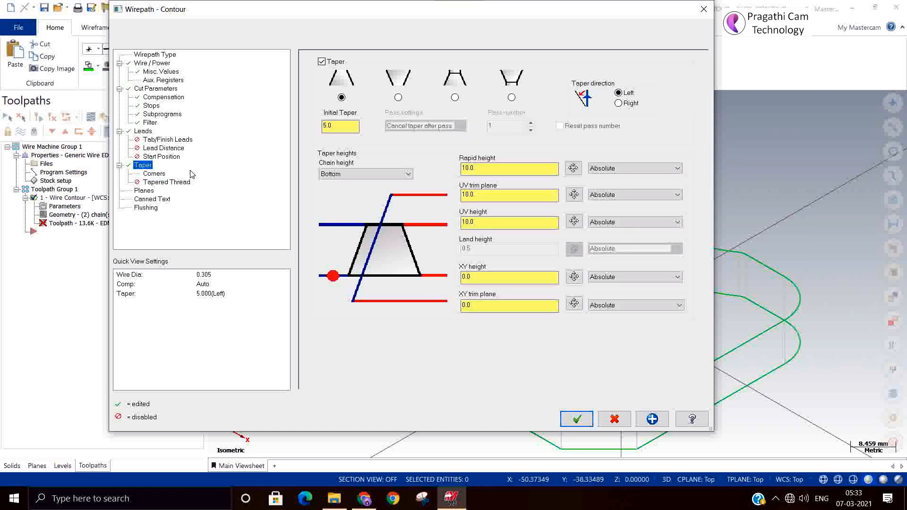
{"action": "left_click", "coordinate": [455, 97]}
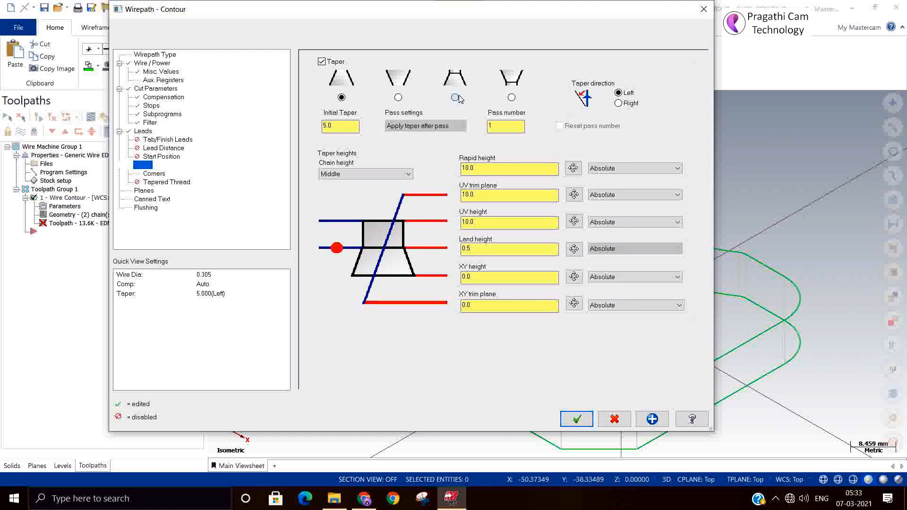
- In the taper corner settings, try the Sharp, Constant and Other types for the clockwise corner
{"action": "left_click", "coordinate": [163, 175]}
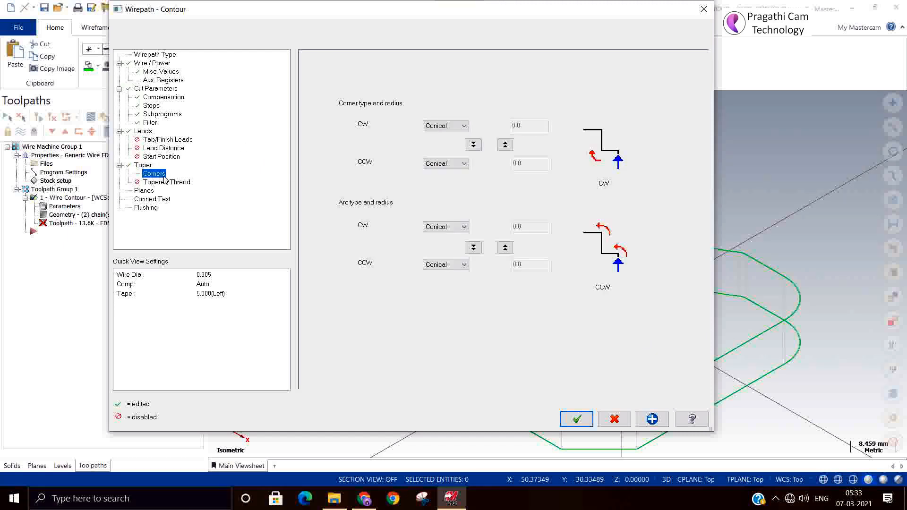
{"action": "left_click", "coordinate": [447, 127]}
{"action": "left_click", "coordinate": [435, 143]}
{"action": "left_click", "coordinate": [446, 130]}
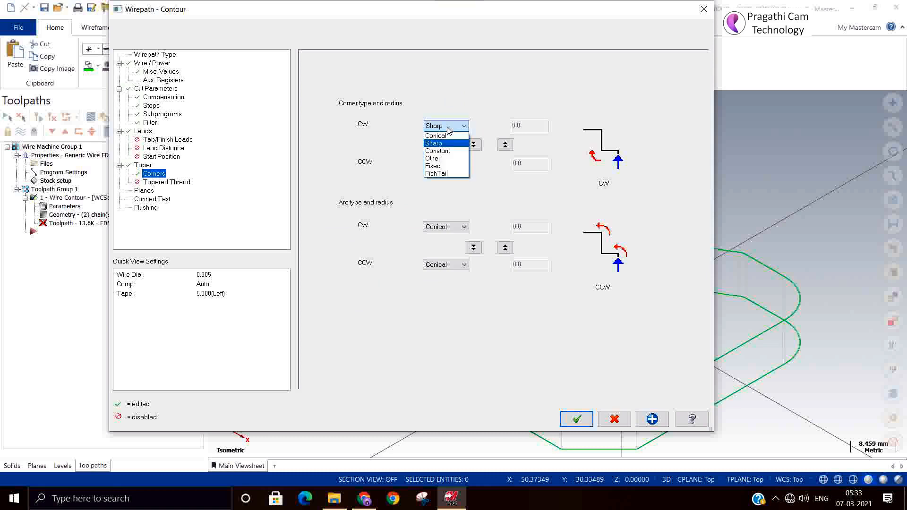
{"action": "left_click", "coordinate": [438, 151]}
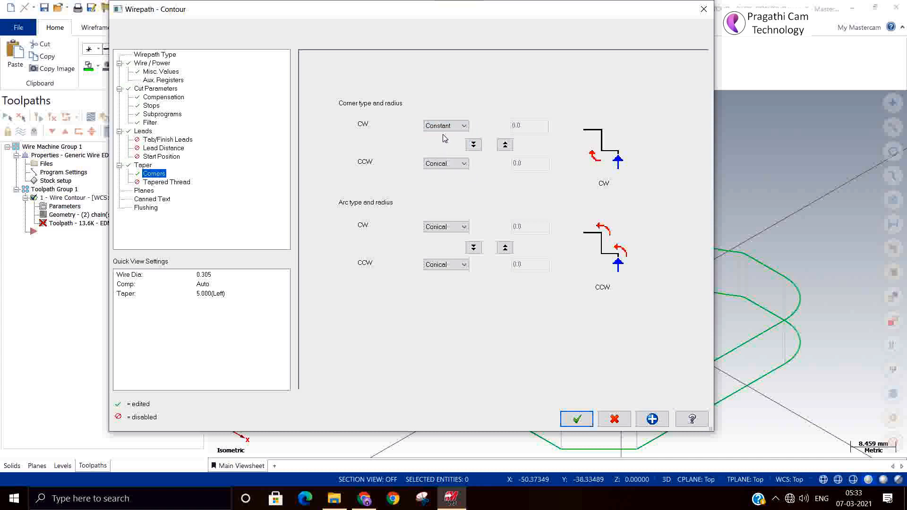
{"action": "left_click", "coordinate": [445, 129]}
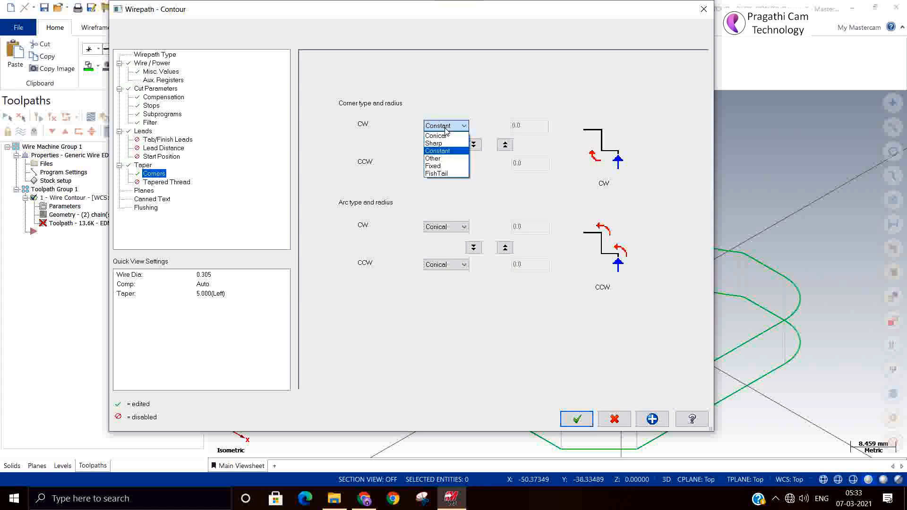
{"action": "left_click", "coordinate": [440, 159]}
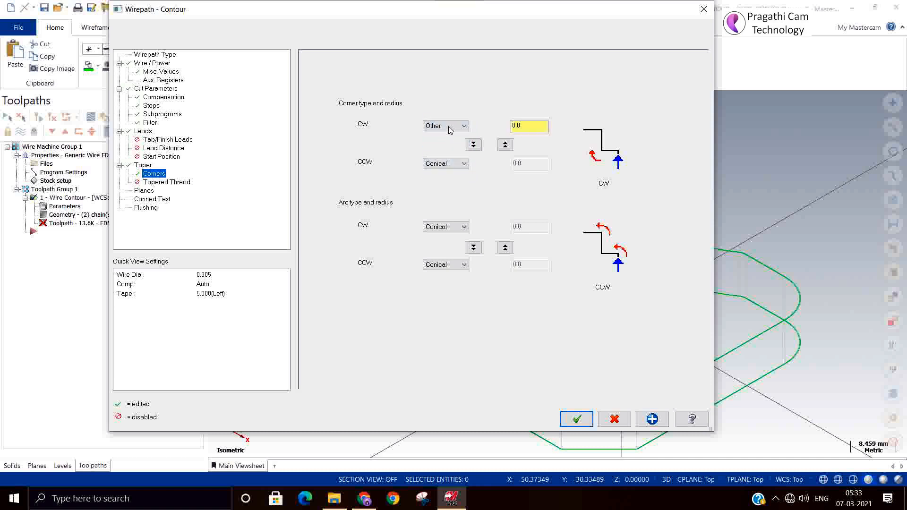
- Try the Fixed and FishTail clockwise corner types, check the counterclockwise corner options, and restore the clockwise corner to Conical
{"action": "left_click", "coordinate": [448, 129]}
{"action": "left_click", "coordinate": [434, 166]}
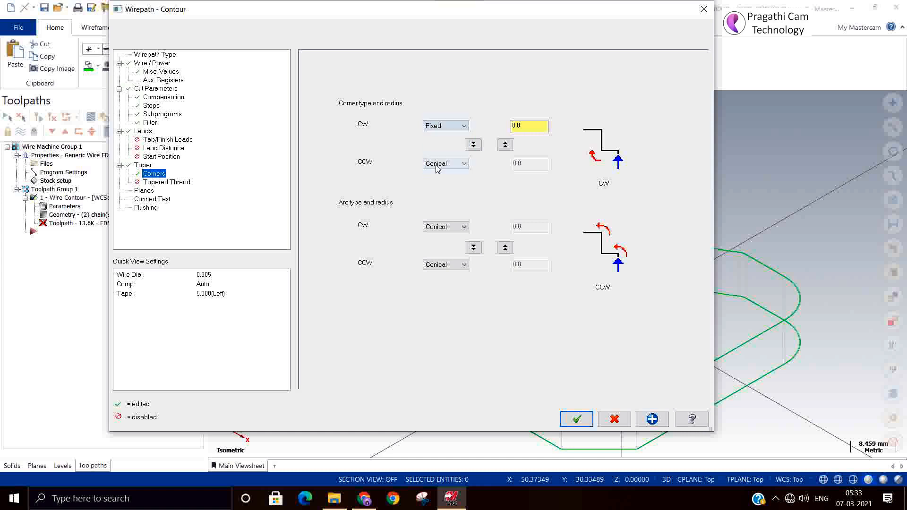
{"action": "left_click", "coordinate": [443, 127]}
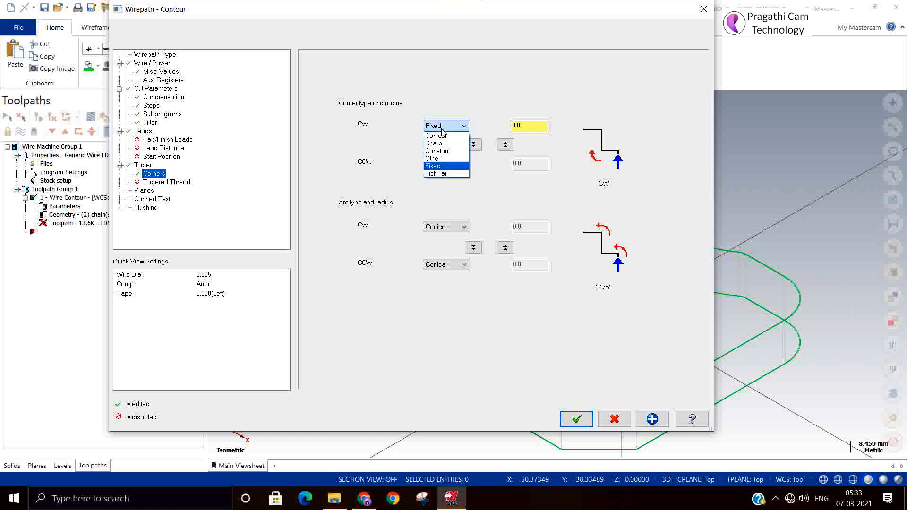
{"action": "left_click", "coordinate": [435, 178]}
{"action": "left_click", "coordinate": [439, 164]}
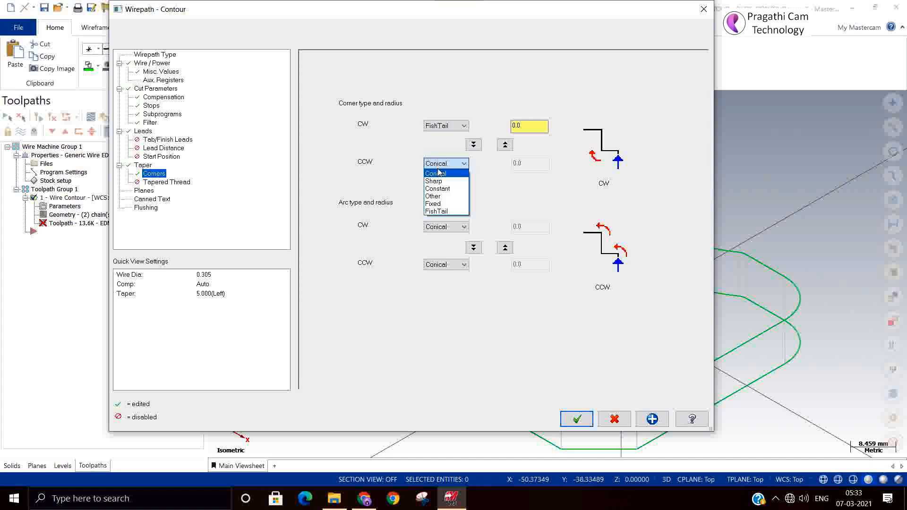
{"action": "left_click", "coordinate": [439, 171]}
{"action": "left_click", "coordinate": [444, 126]}
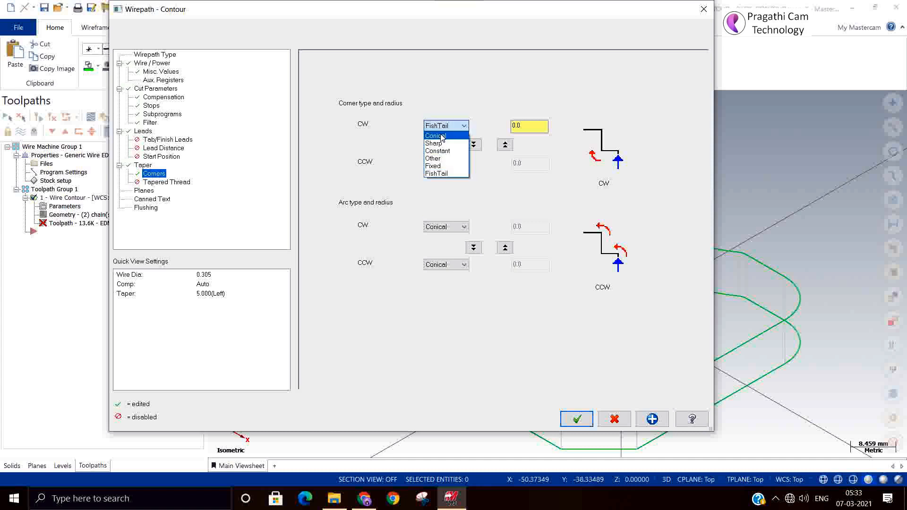
{"action": "left_click", "coordinate": [440, 137]}
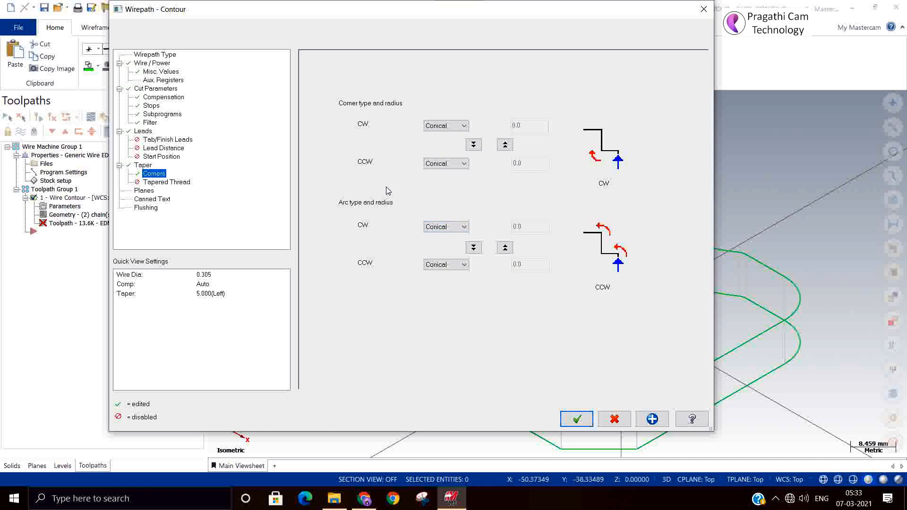
- Review the clockwise arc type options and turn the wirepath taper off
{"action": "left_click", "coordinate": [441, 230]}
{"action": "left_click", "coordinate": [440, 231]}
{"action": "left_click", "coordinate": [143, 166]}
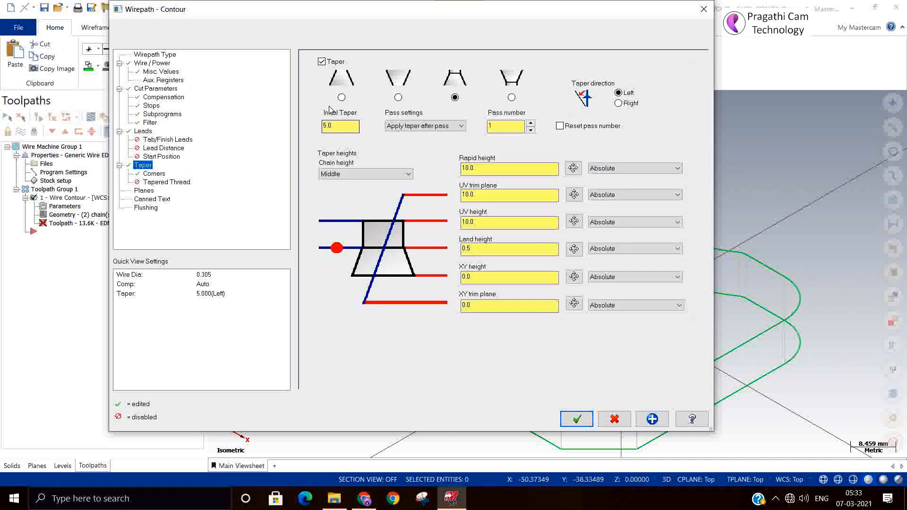
{"action": "left_click", "coordinate": [322, 62]}
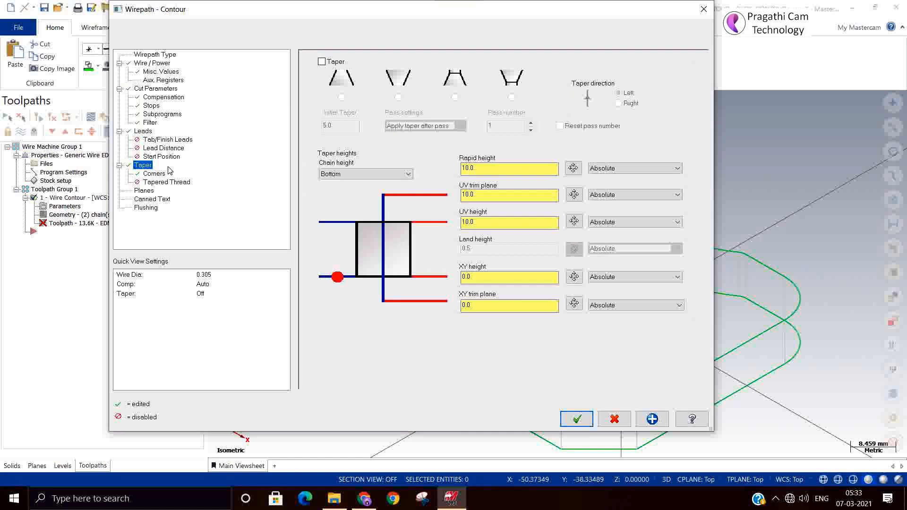
- Recheck the corner settings and enable tapered threading
{"action": "left_click", "coordinate": [151, 175]}
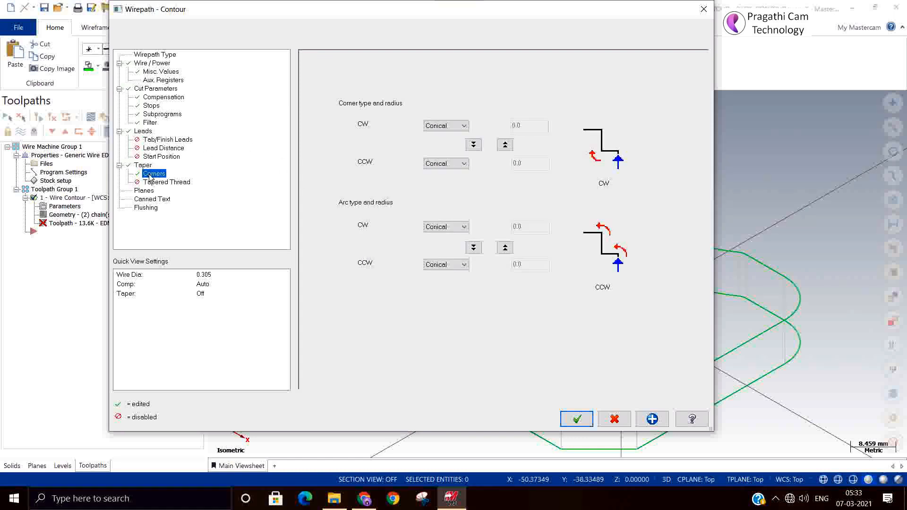
{"action": "left_click", "coordinate": [157, 184]}
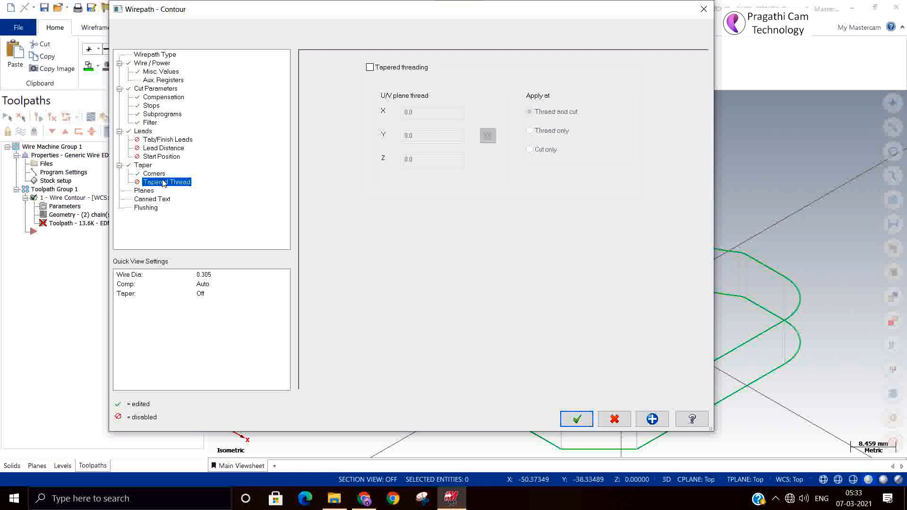
{"action": "left_click", "coordinate": [370, 67]}
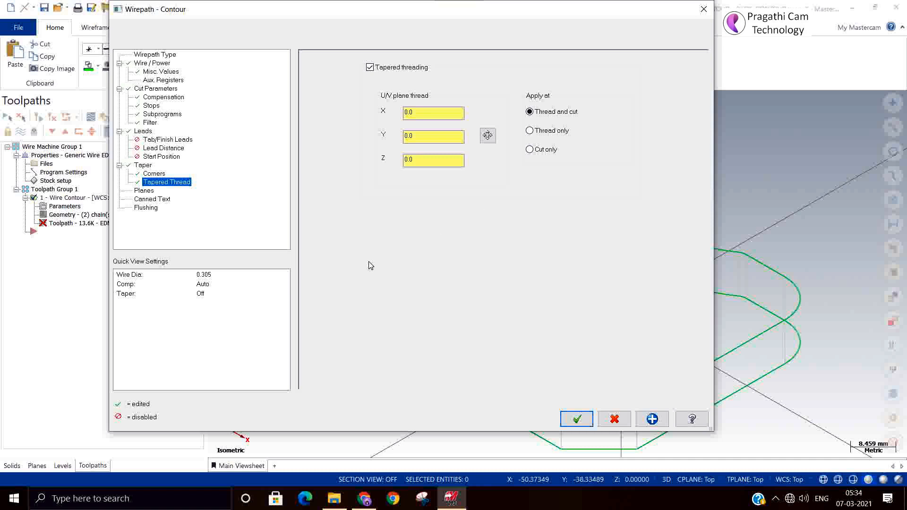
- Review the working coordinate system and work plane settings, and add M01 - Optional Stop as canned text before the toolpath
{"action": "left_click", "coordinate": [144, 191]}
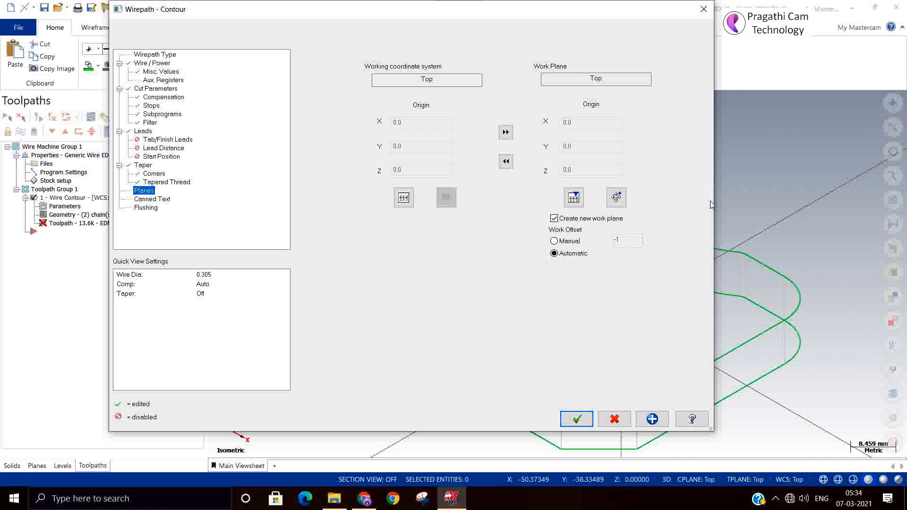
{"action": "left_click", "coordinate": [154, 201]}
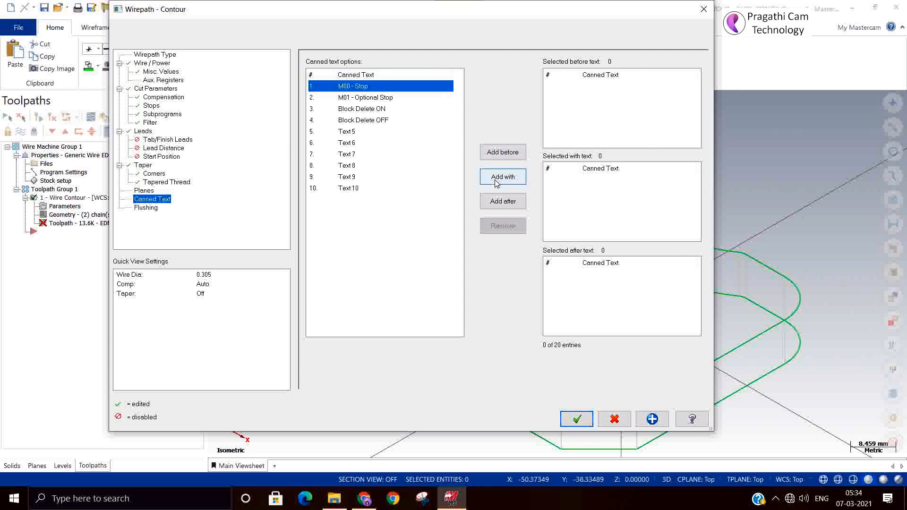
{"action": "left_click", "coordinate": [363, 98]}
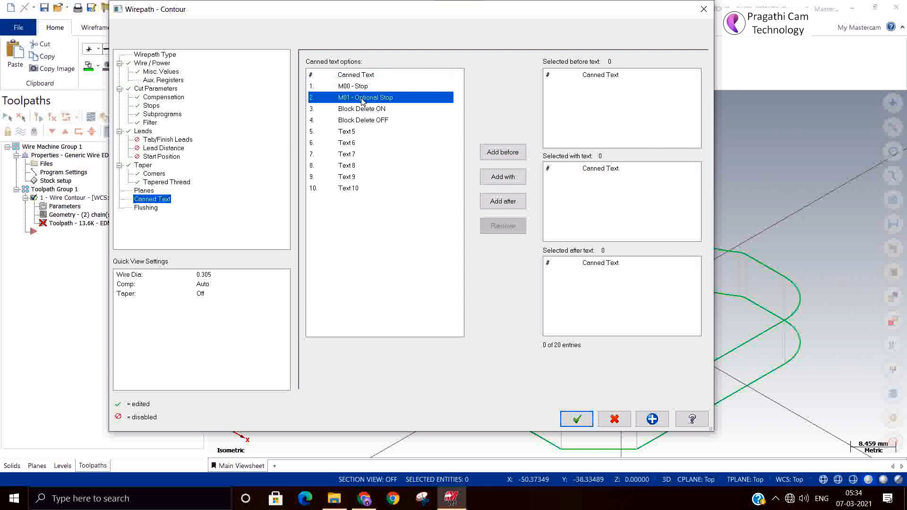
{"action": "left_click", "coordinate": [495, 153]}
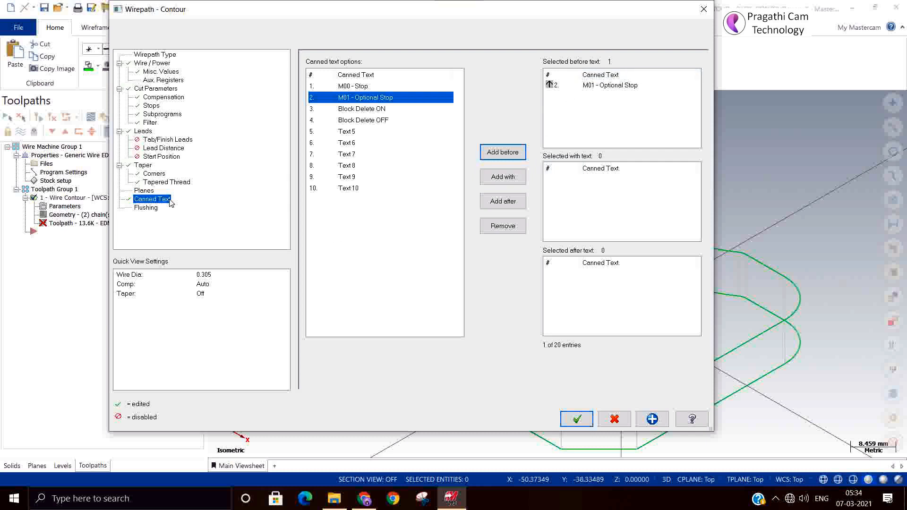
- Set flushing to On and close the contour wirepath parameters without applying the changes
{"action": "left_click", "coordinate": [142, 208]}
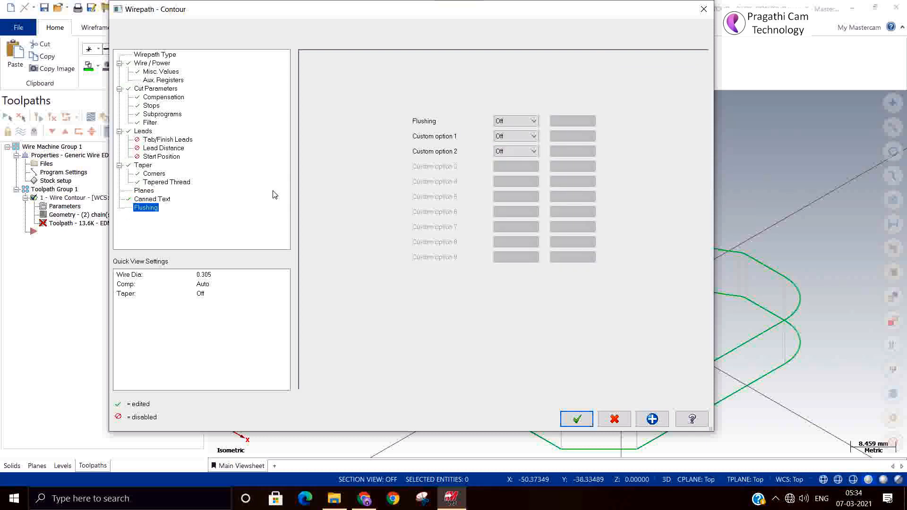
{"action": "left_click", "coordinate": [499, 124]}
{"action": "left_click", "coordinate": [497, 131]}
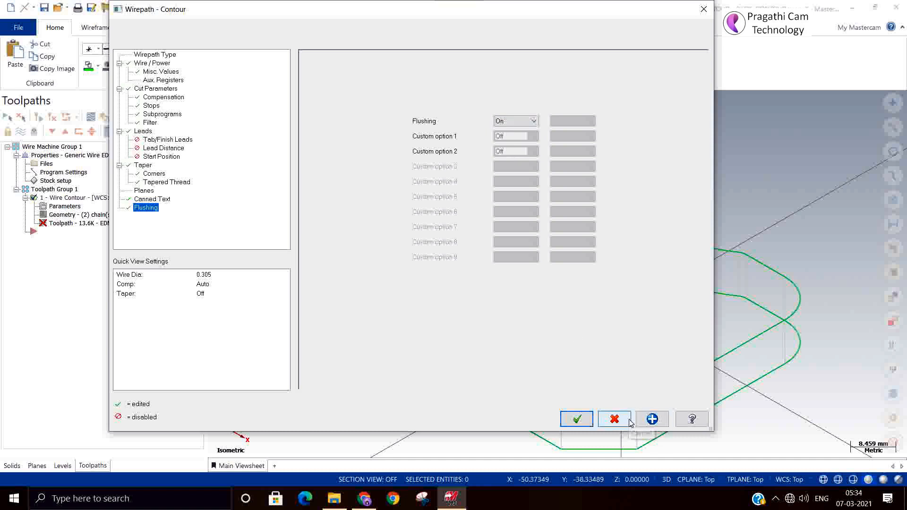
{"action": "left_click", "coordinate": [703, 9]}
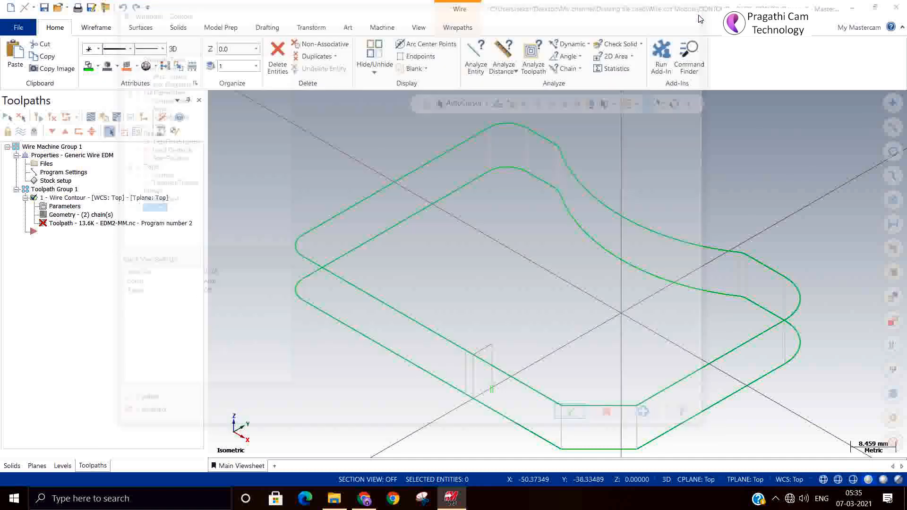